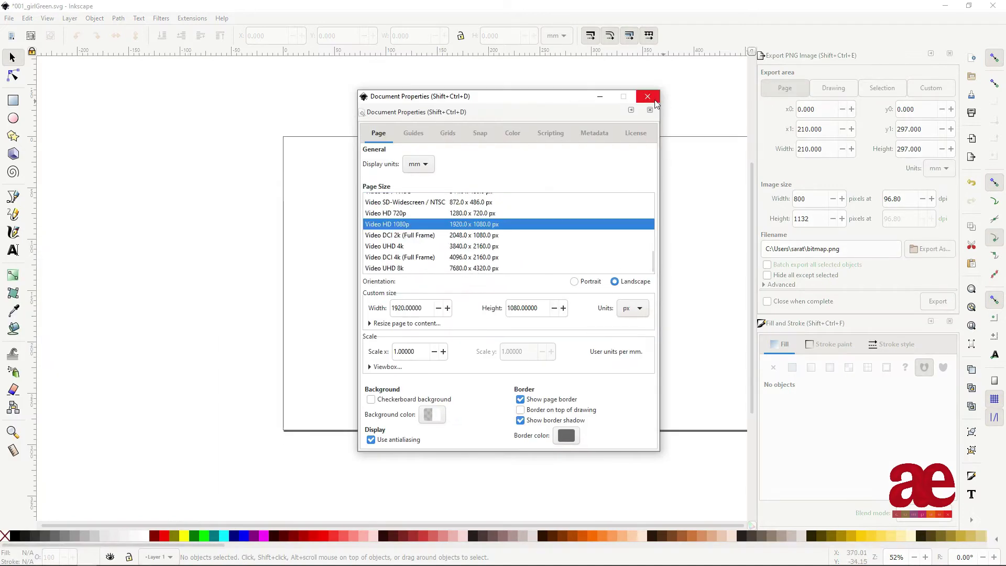
Step: Draw a closed face-shaped outline with the Bezier tool, curving the jaw
click(361, 182)
click(322, 224)
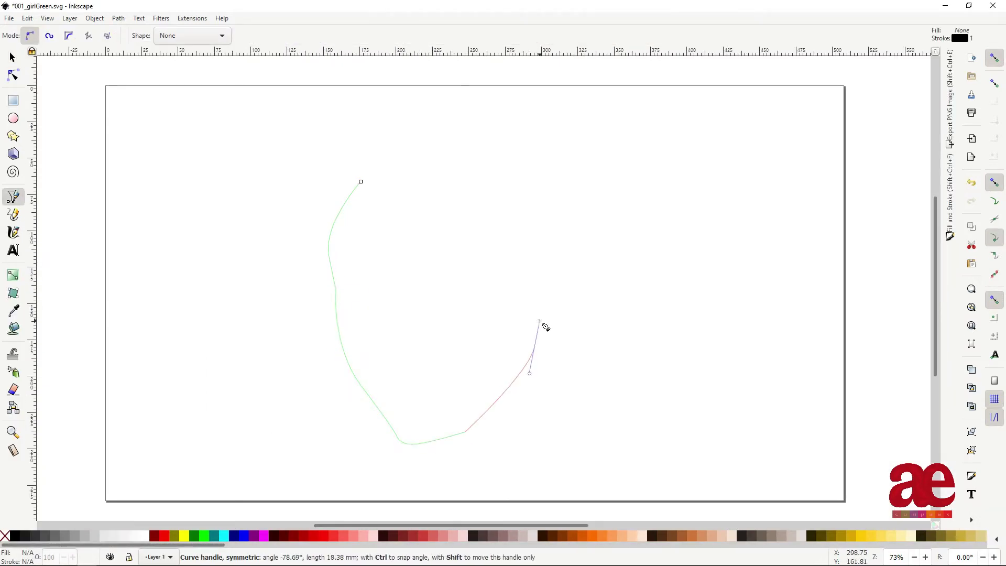
drag(553, 239, 533, 219)
click(541, 195)
click(455, 141)
click(360, 182)
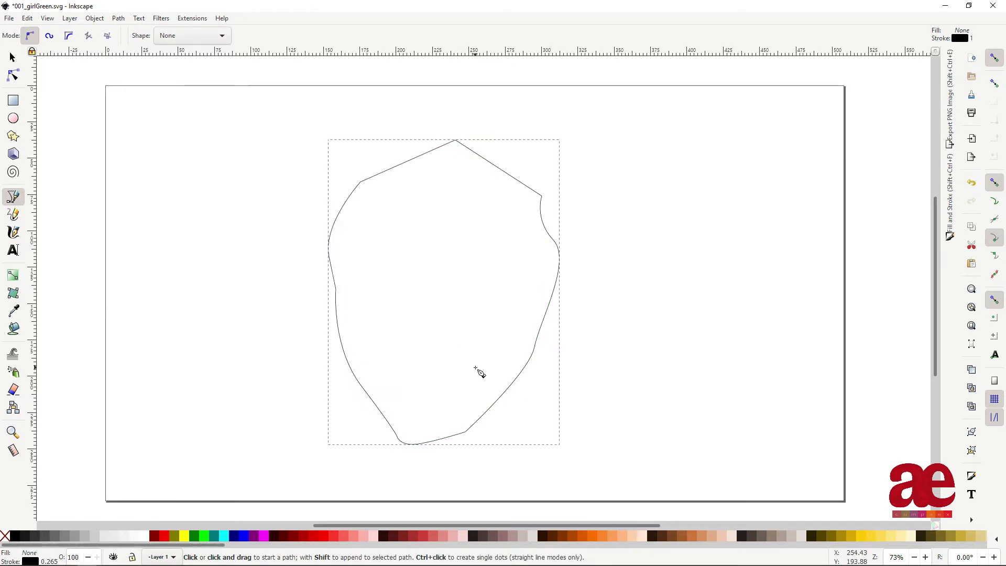
Step: Give the face outline a flat peach fill ffdcbeff with no stroke
key(d)
click(949, 194)
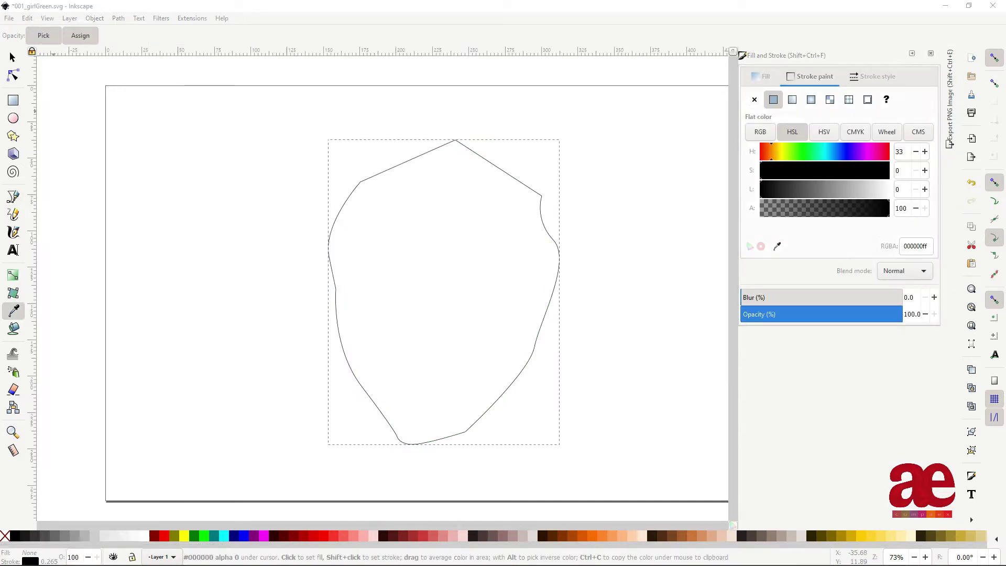
key(s)
click(773, 99)
text(ffdcbeff)
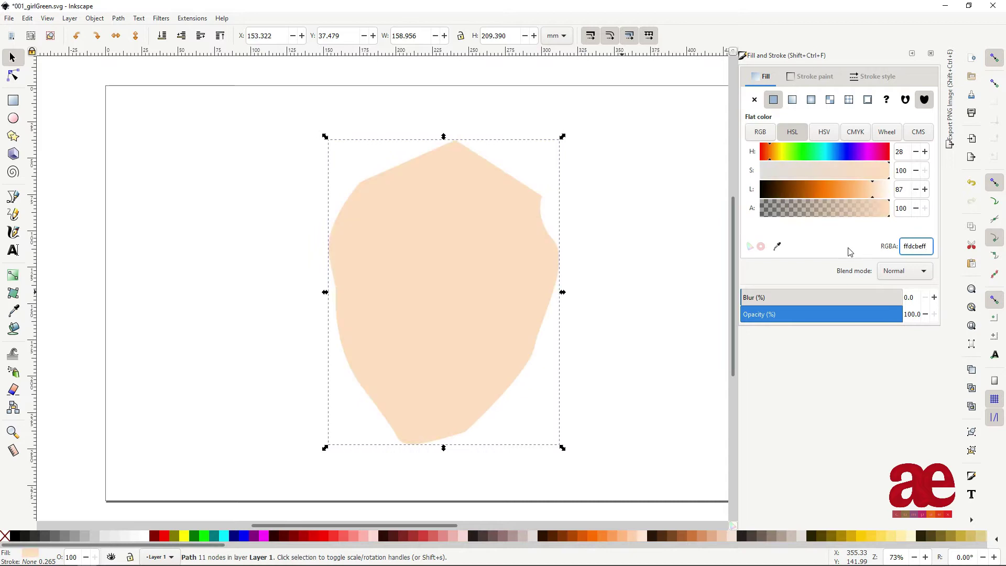
Step: Shrink the face to a narrower size and begin the left eye outline
drag(553, 426, 472, 302)
key(3)
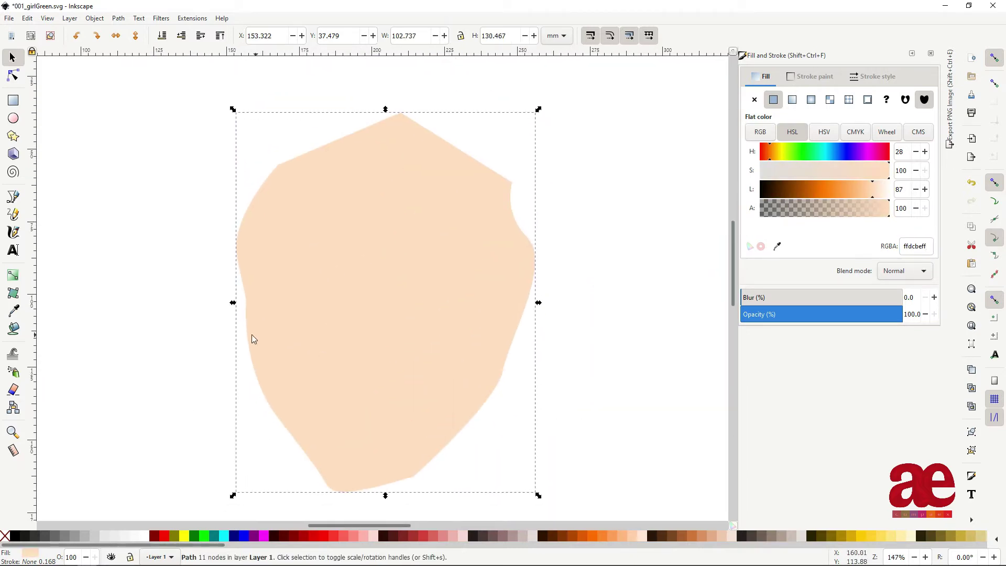
key(b)
click(255, 250)
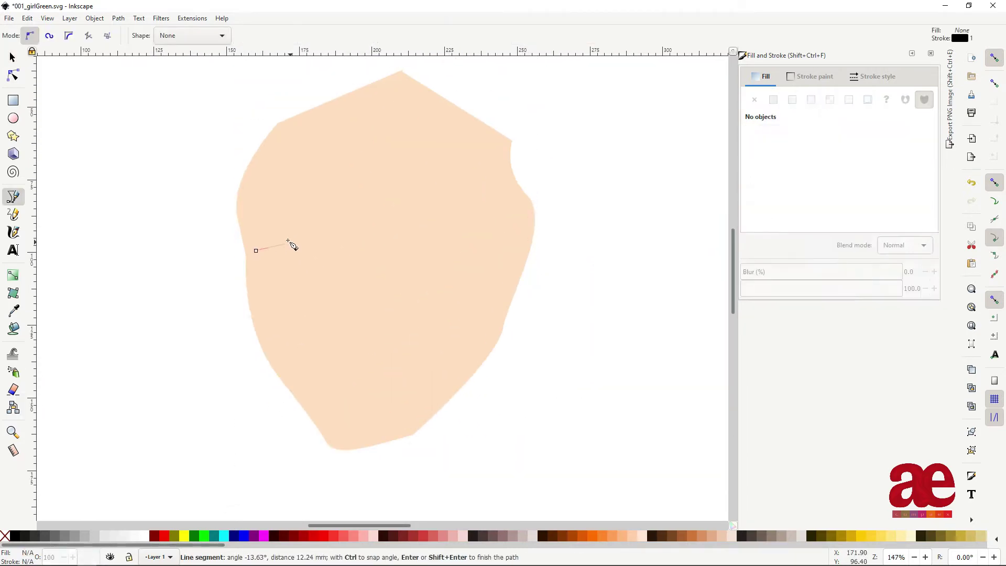
Step: Draw the left eye outline and reshape its curve upward
click(311, 260)
drag(256, 250, 251, 261)
scroll(310, 262, up, 1)
key(n)
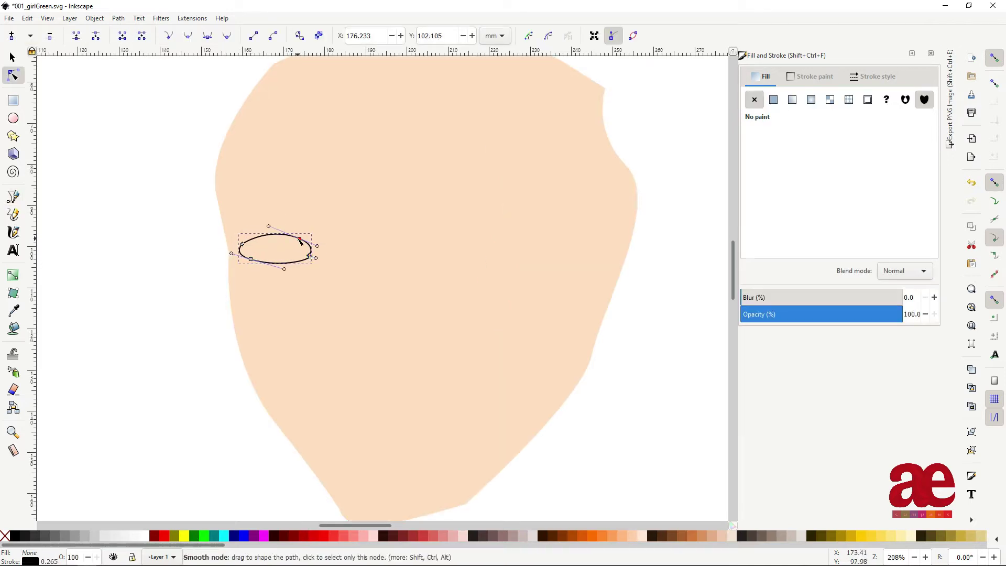
drag(300, 239, 300, 234)
key(b)
Step: Draw the right eye outline, curving its bottom and adjusting its top edge
click(379, 245)
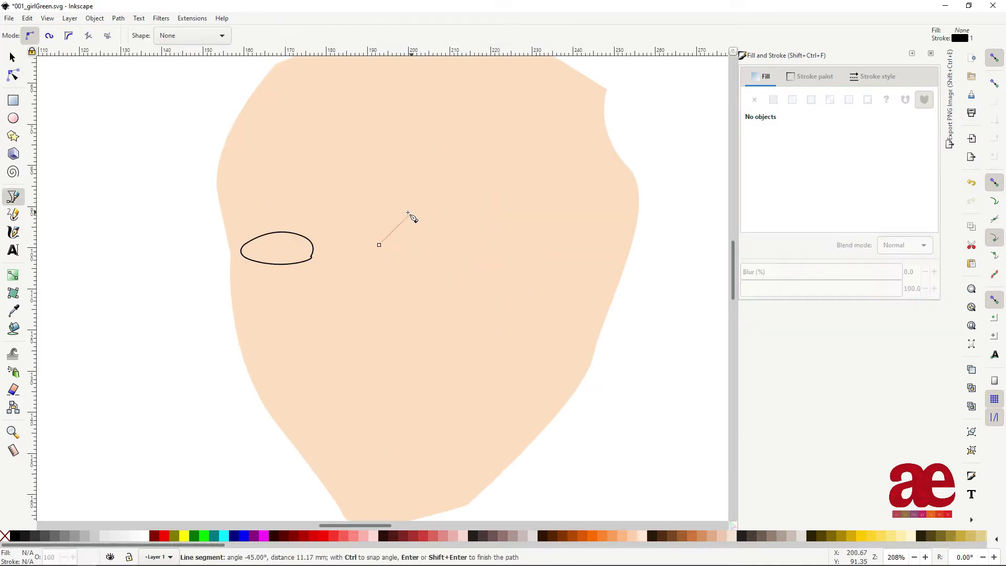
click(405, 213)
click(483, 228)
drag(379, 245, 385, 253)
key(n)
drag(452, 216, 450, 265)
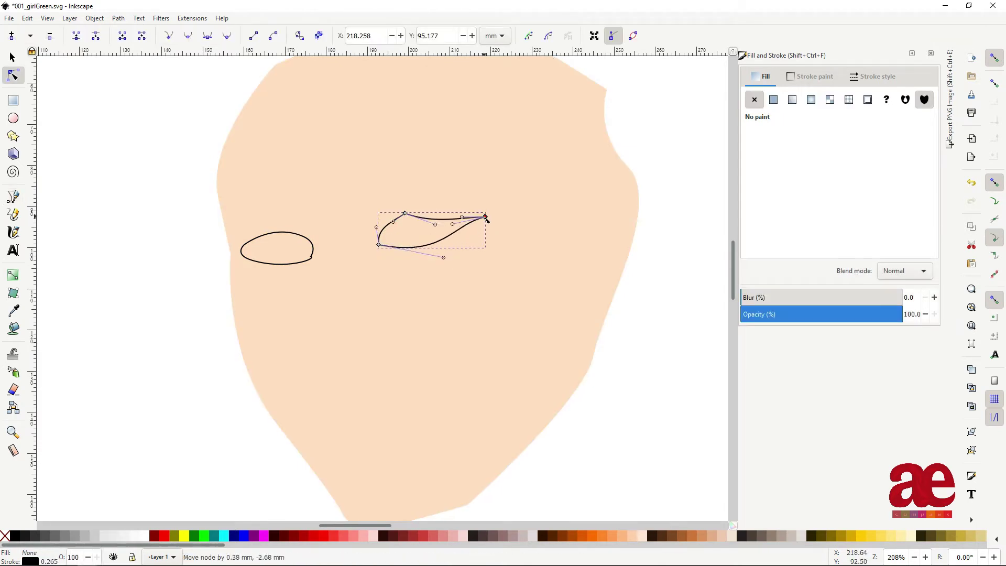
Step: Position the left eye and fill both eyes near-white f9f7f7
key(s)
click(316, 262)
drag(318, 253, 315, 247)
click(312, 255)
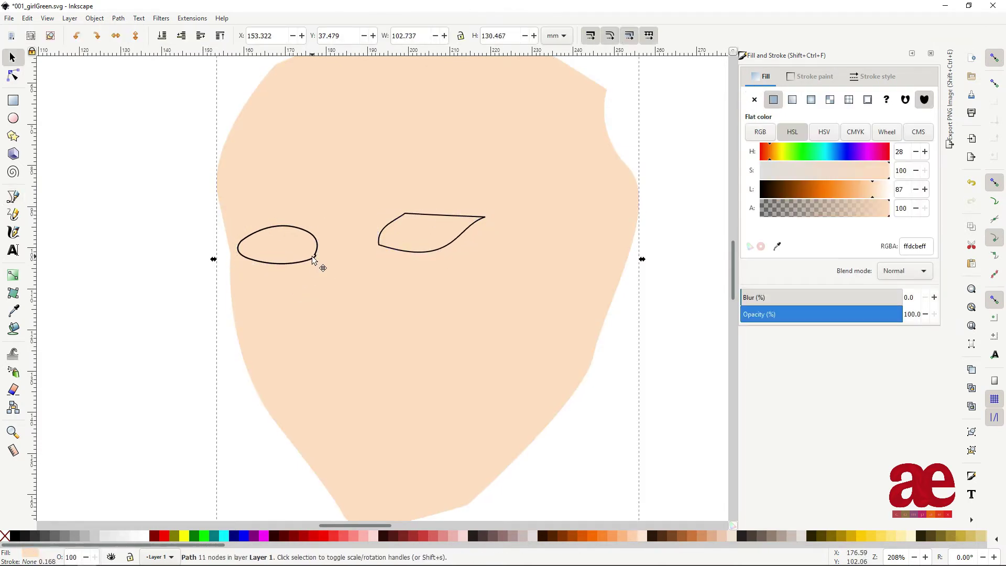
drag(230, 204, 492, 272)
click(773, 100)
click(785, 177)
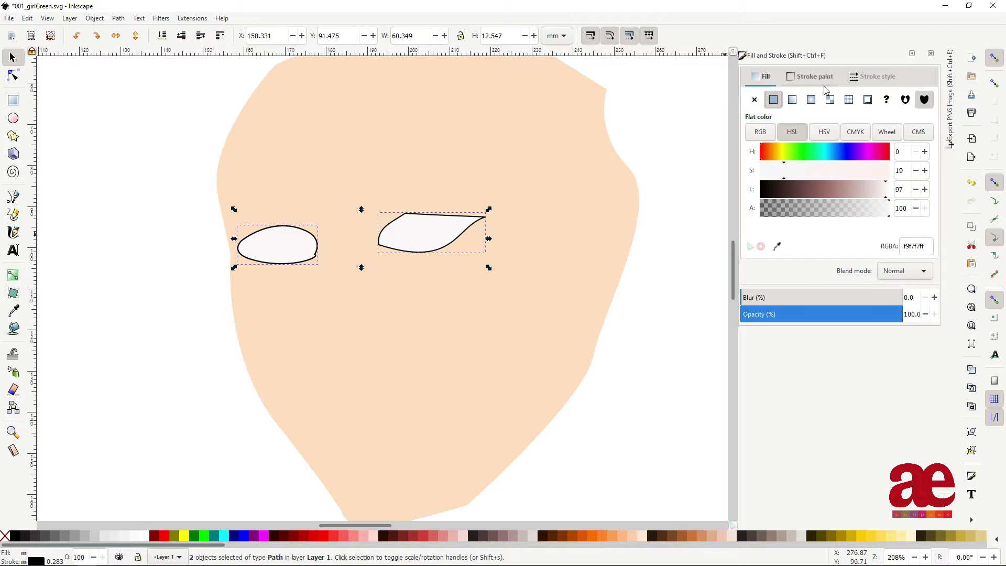
scroll(511, 316, down, 2)
key(Escape)
Step: Draw an opaque dark brown 310b03ff circle, size 10, as the left iris
key(e)
drag(149, 199, 174, 227)
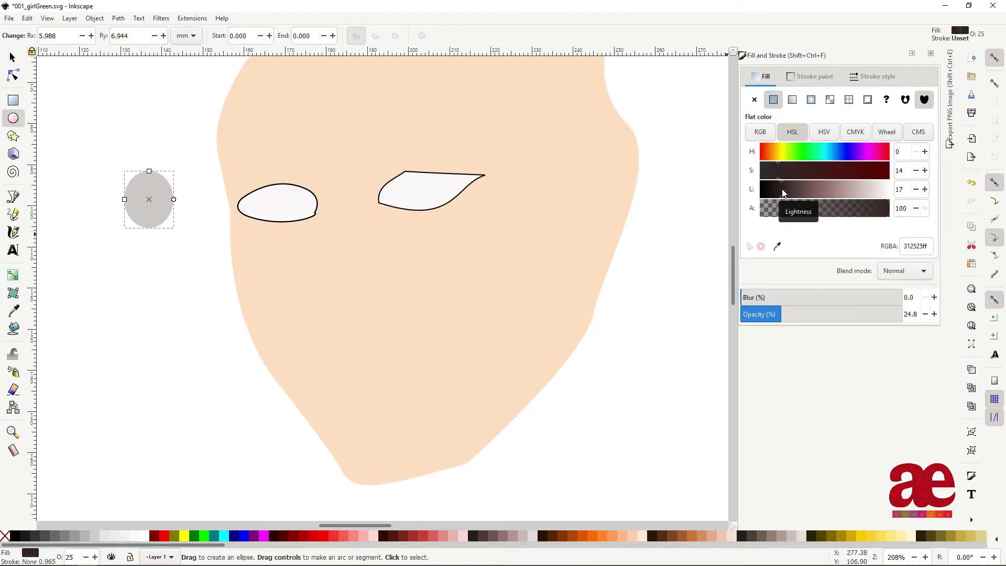
click(890, 209)
click(765, 153)
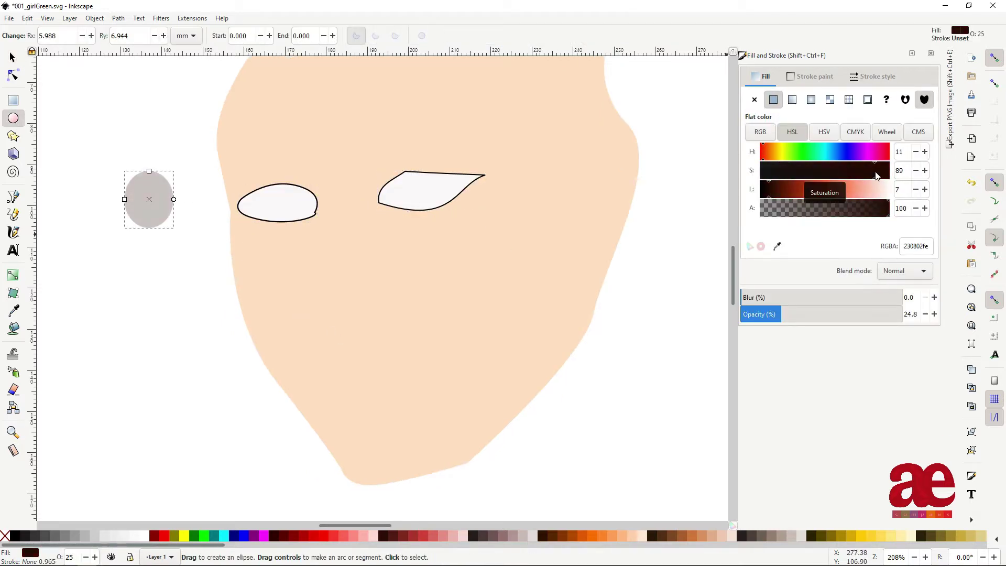
key(s)
drag(838, 319, 902, 314)
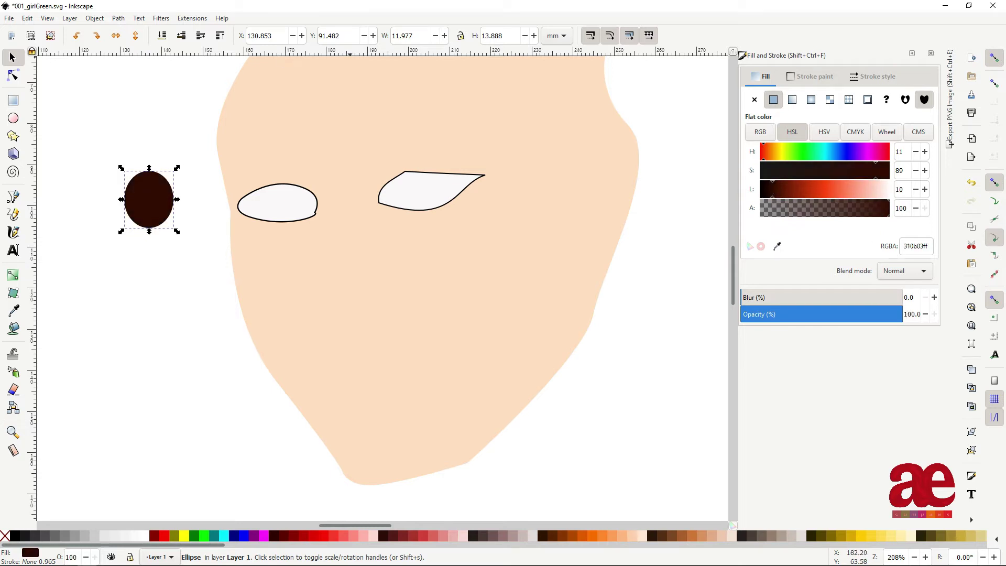
key(Tab)
text(10)
key(Tab)
text(10)
key(Return)
drag(143, 196, 301, 204)
Step: Duplicate the iris circle and move the copy onto the right eye
triple_click(401, 36)
ctrl+scroll(300, 205, up, 2)
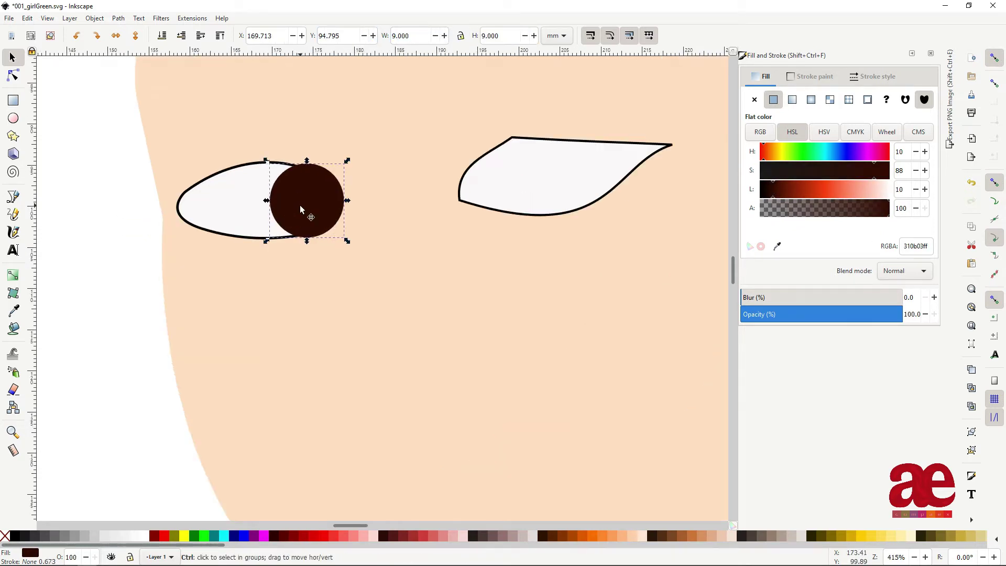
key(ctrl+shift+c)
shift+click(220, 199)
key(ctrl+asterisk)
key(ctrl+z)
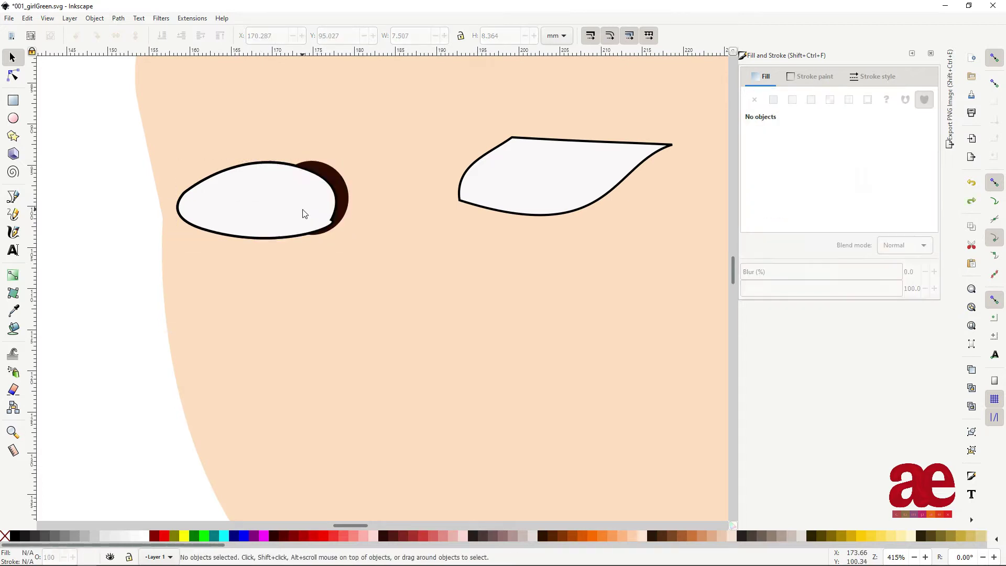
key(ctrl+z)
key(ctrl+d)
drag(311, 198, 606, 157)
click(670, 149)
click(604, 163)
Step: Intersect the left iris with the left eye outline and reposition the right iris
click(220, 199)
shift+click(341, 180)
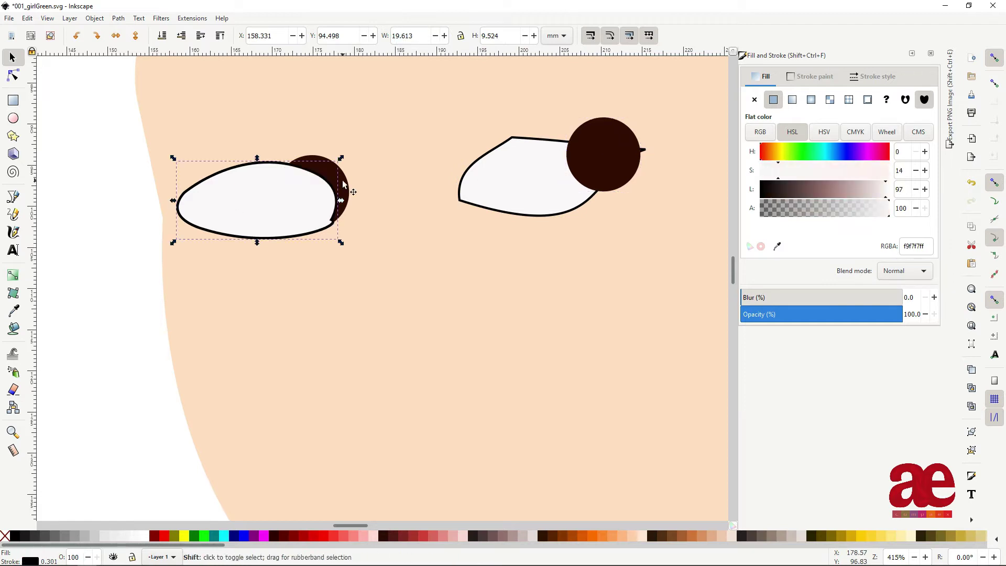
key(ctrl+asterisk)
click(534, 188)
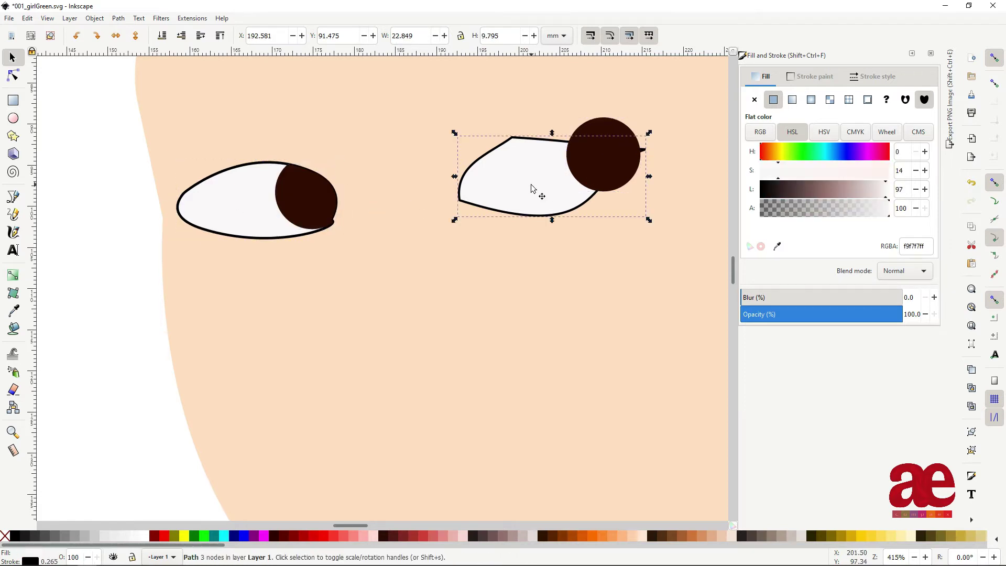
shift+click(614, 128)
key(ctrl+asterisk)
key(ctrl+z)
drag(524, 171, 477, 186)
Step: Intersect the right iris with the right eye shape
key(n)
click(503, 171)
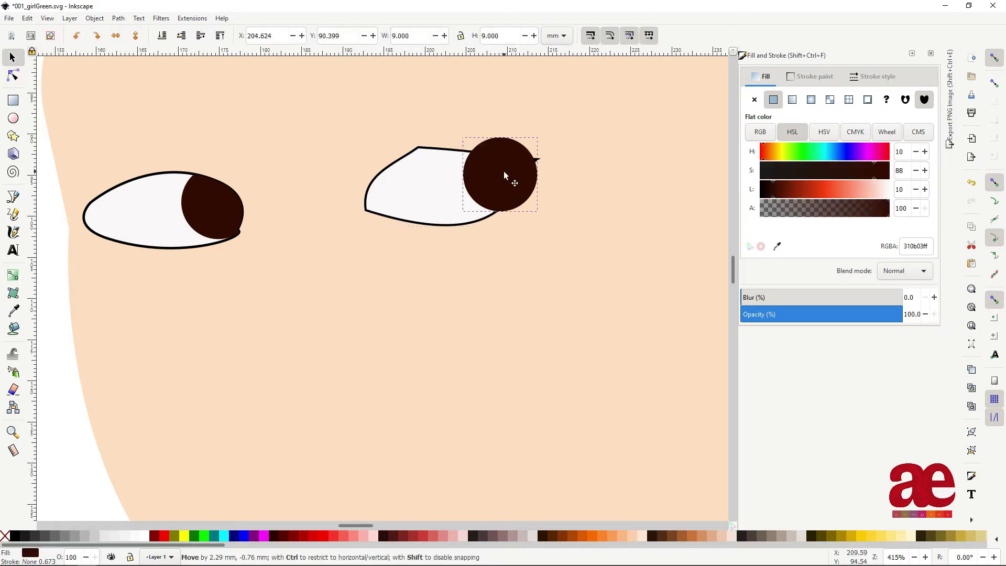
key(s)
shift+click(408, 188)
key(ctrl+asterisk)
key(minus)
key(plus)
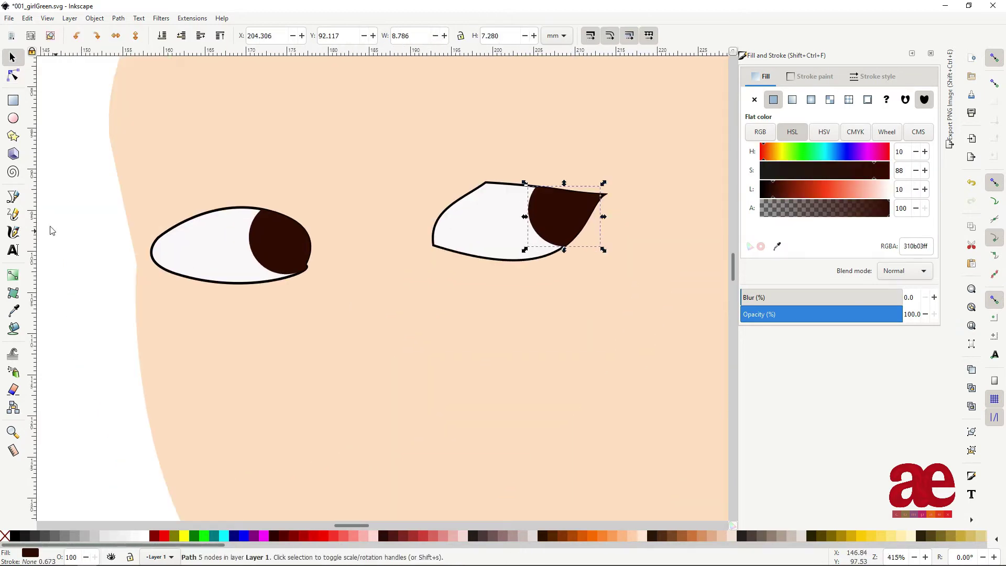
Step: Draw a small highlight triangle filled coral f35e3fff
key(b)
click(55, 224)
click(151, 227)
click(56, 248)
key(n)
click(773, 100)
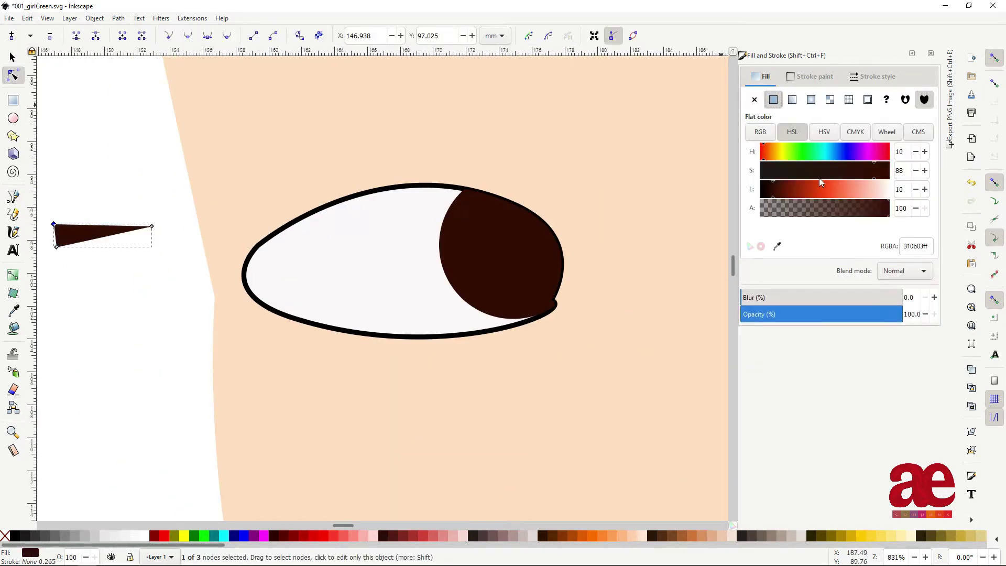
drag(785, 189, 837, 189)
Step: Move the highlight into the left iris, tilting and nudging it into place
key(s)
drag(81, 233, 433, 276)
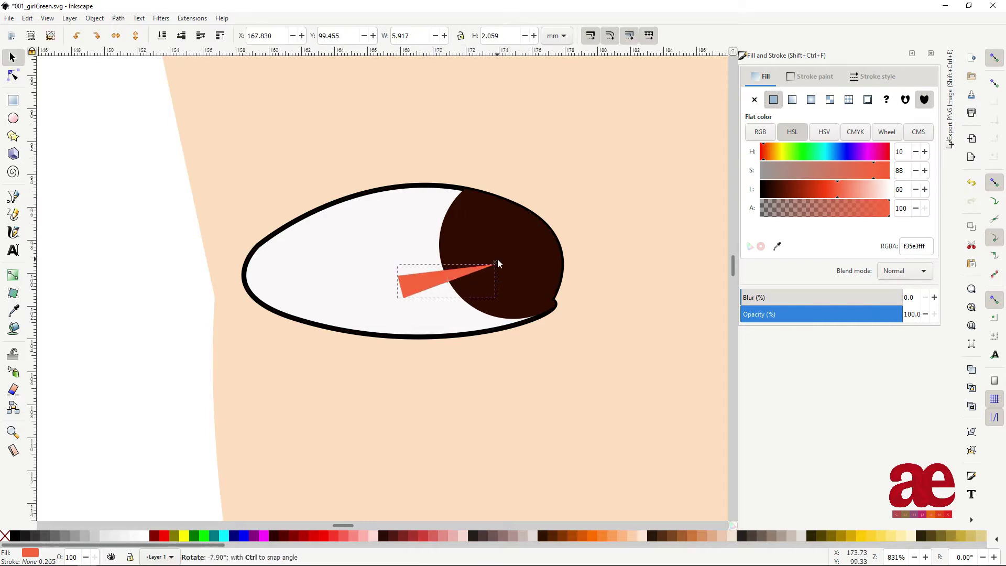
drag(497, 263, 496, 265)
key(n)
key(s)
ctrl+scroll(460, 339, down, 3)
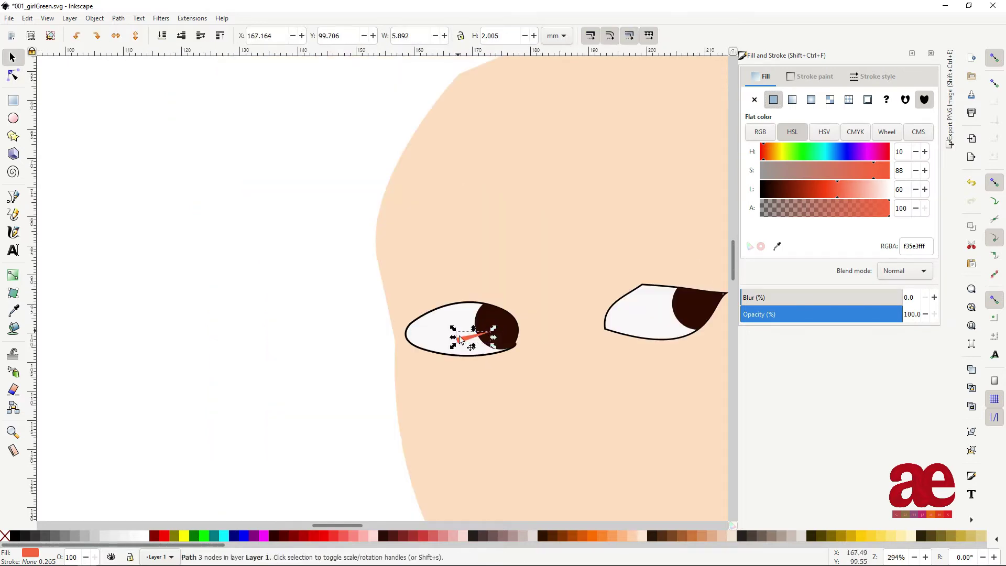
drag(668, 324, 670, 322)
ctrl+scroll(567, 306, up, 2)
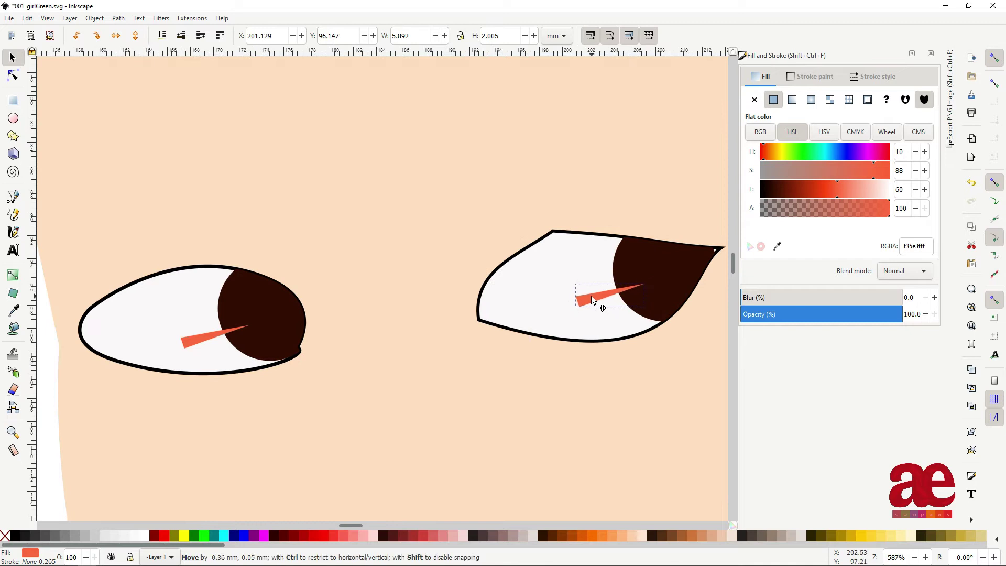
Step: Place a highlight copy in the right iris
drag(592, 300, 593, 300)
click(215, 340)
shift+click(629, 288)
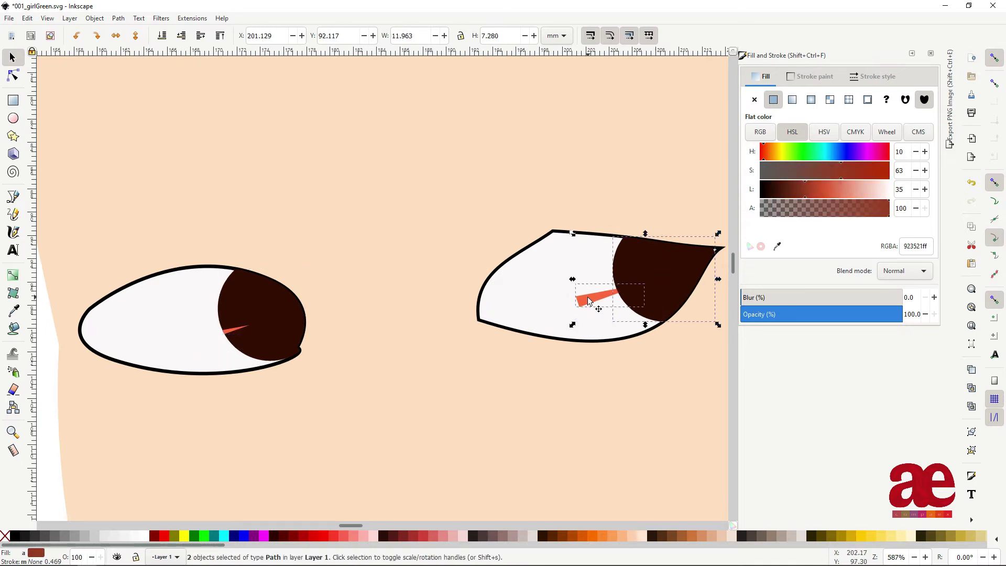
click(137, 323)
Step: Save the drawing
key(ctrl+s)
ctrl+scroll(537, 395, down, 3)
click(537, 396)
scroll(355, 348, down, 2)
scroll(354, 347, left, 2)
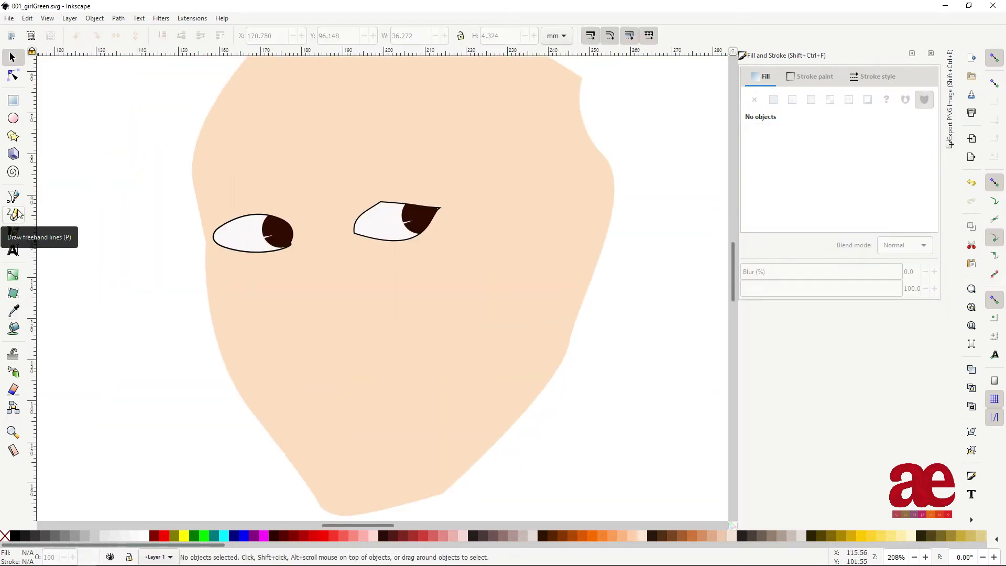
Step: Close the nose outline and reshape its left side and bottom-left curves
key(b)
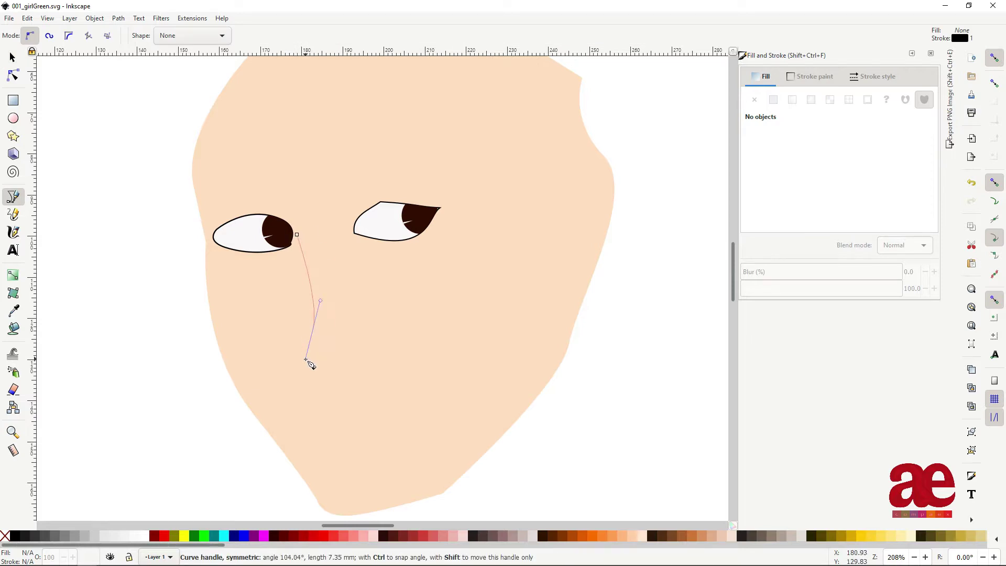
click(304, 238)
ctrl+scroll(311, 361, up, 1)
key(n)
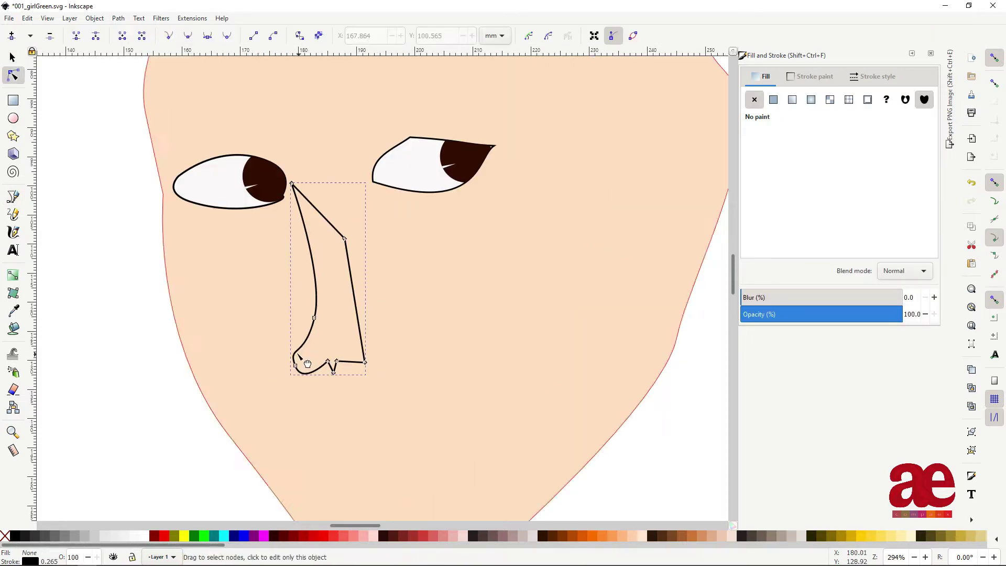
drag(296, 361, 305, 375)
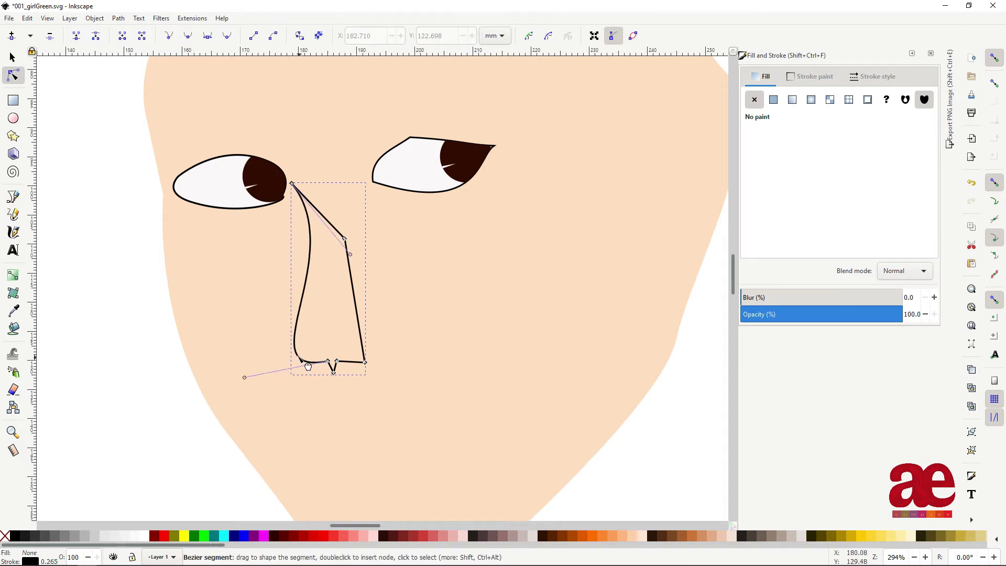
ctrl+scroll(361, 368, up, 2)
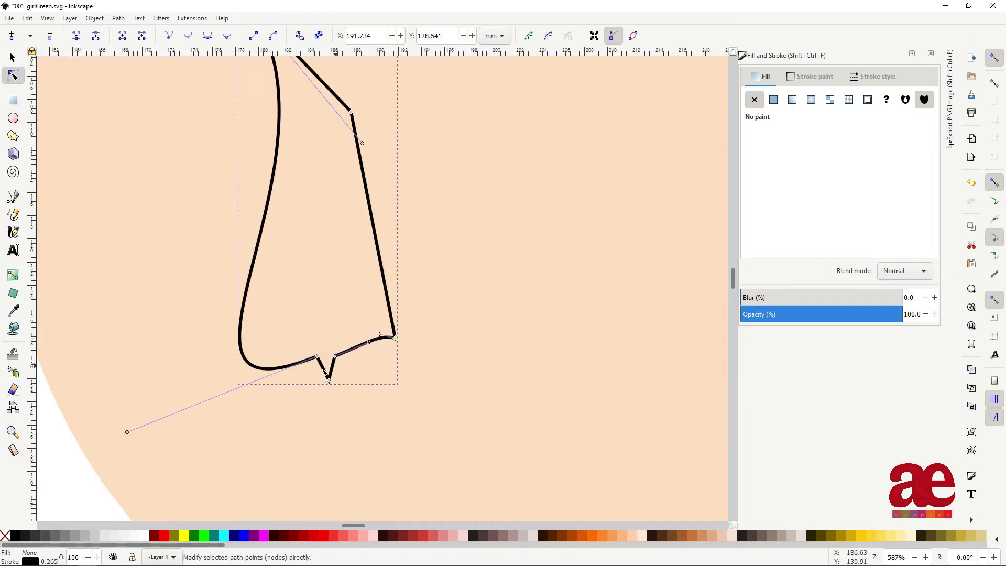
drag(125, 442, 107, 386)
ctrl+scroll(313, 393, down, 3)
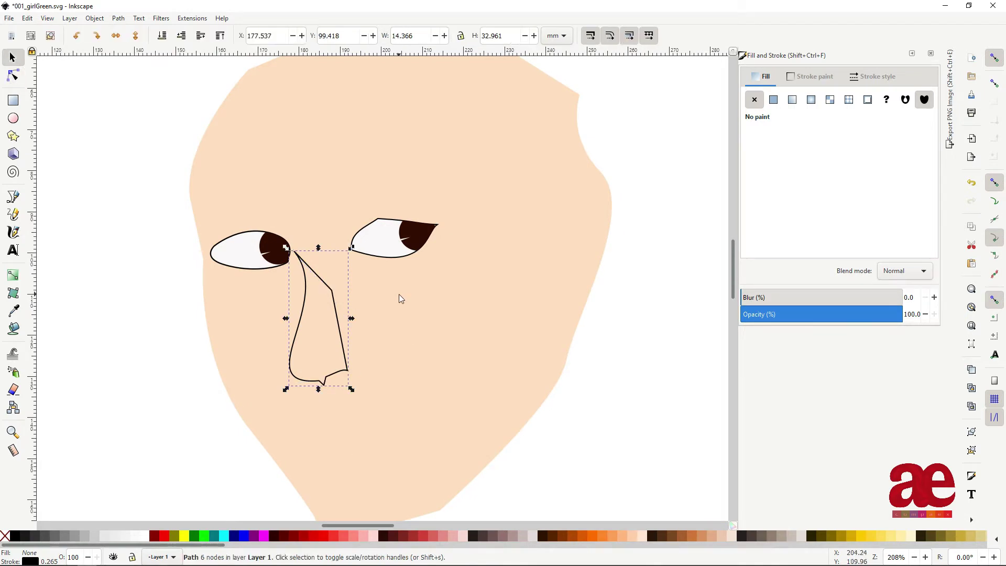
Step: Fill the nose with flat peach ffc99aff at HSL lightness 80
key(d)
click(539, 308)
drag(872, 189, 863, 190)
ctrl+scroll(350, 392, up, 1)
key(s)
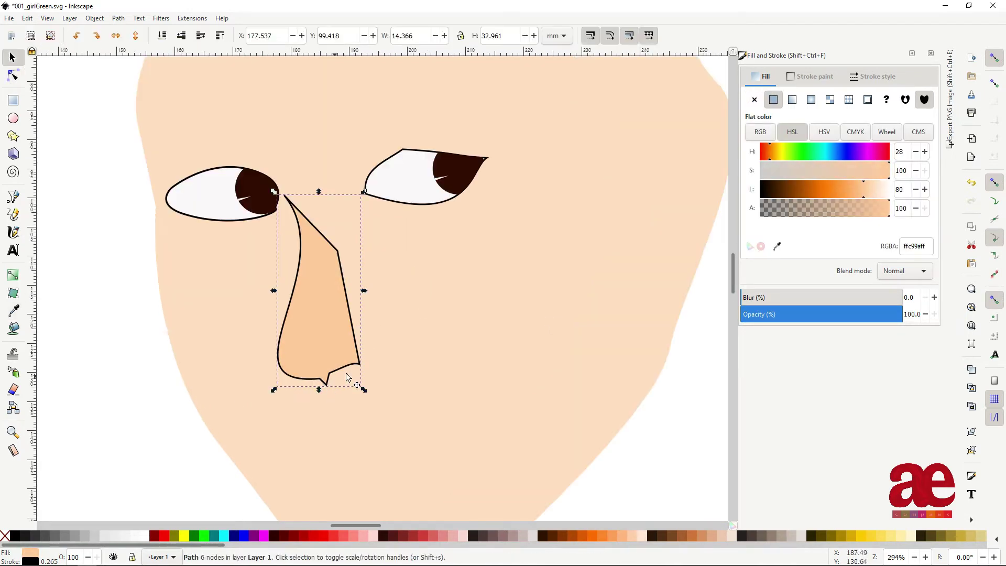
scroll(336, 396, down, 6)
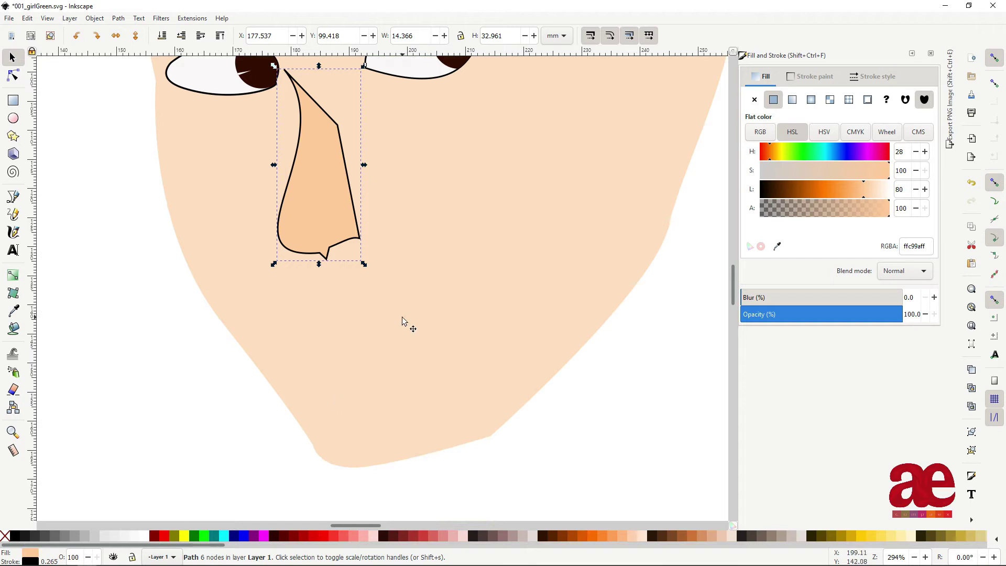
Step: Nudge the nose's bottom node right and down to reshape the tip
key(n)
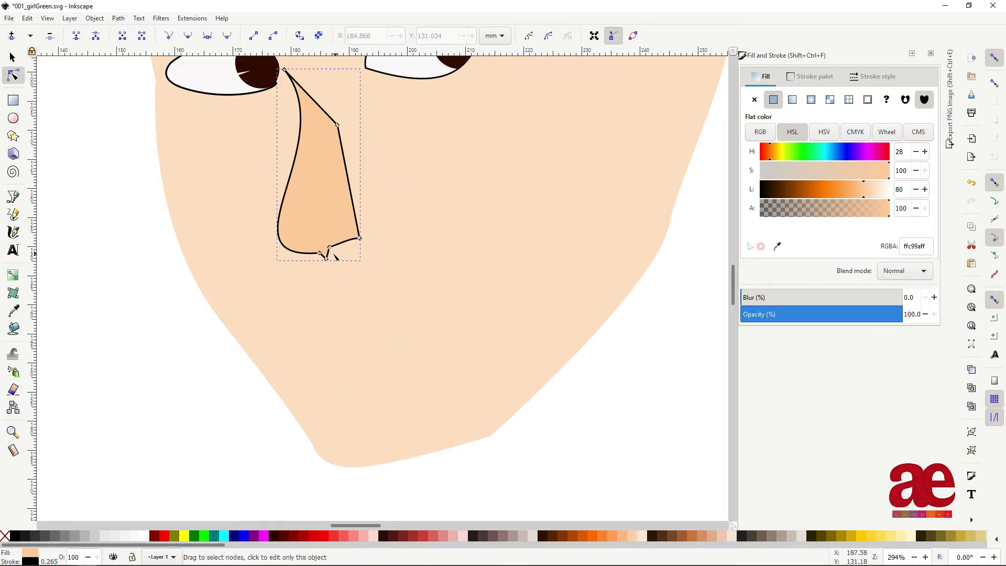
drag(327, 259, 333, 262)
scroll(352, 308, down, 2)
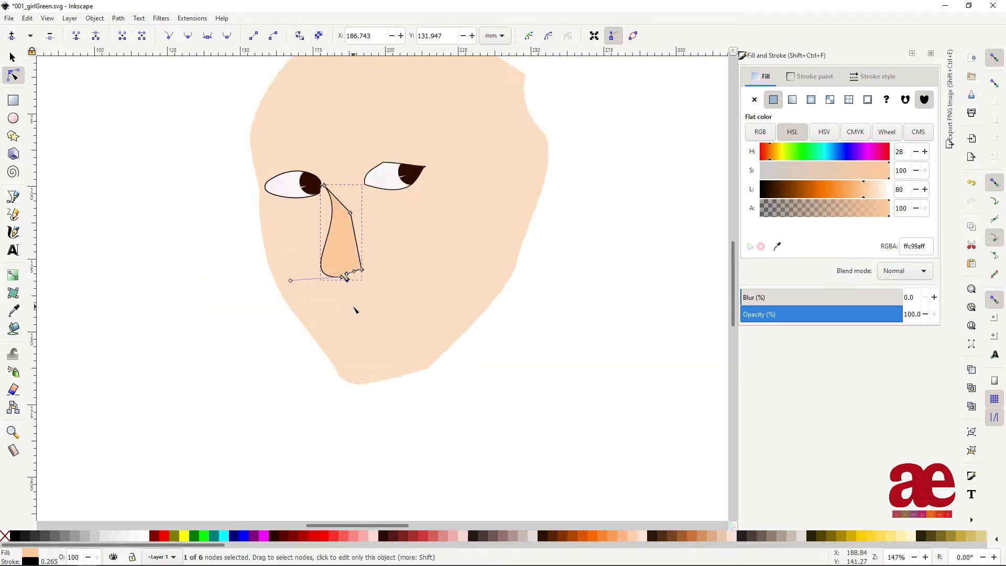
scroll(353, 314, up, 1)
Step: Draw the upper lip outline below the nose and reshape its upper-left curve
key(b)
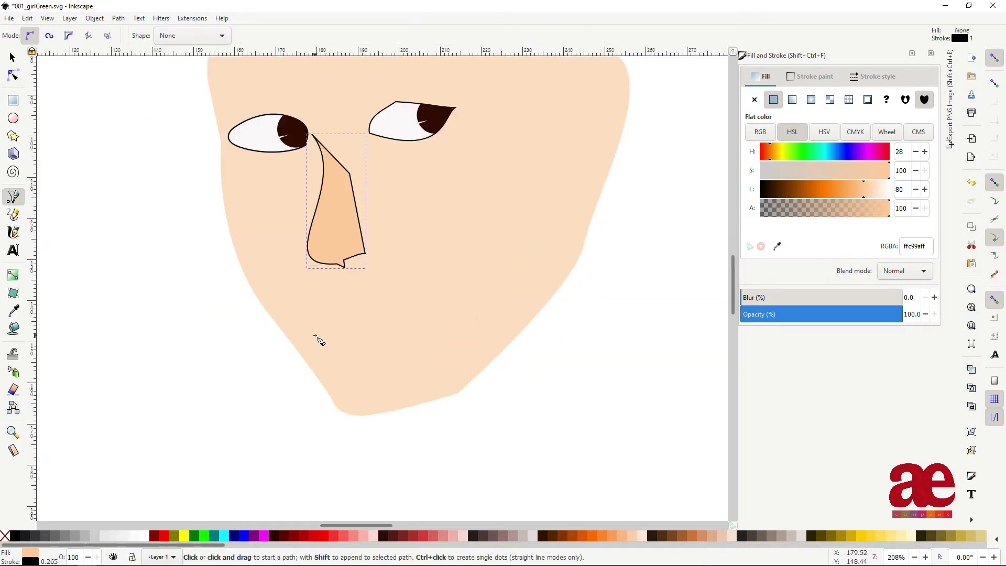
scroll(317, 335, up, 2)
click(314, 334)
drag(388, 308, 450, 329)
click(502, 314)
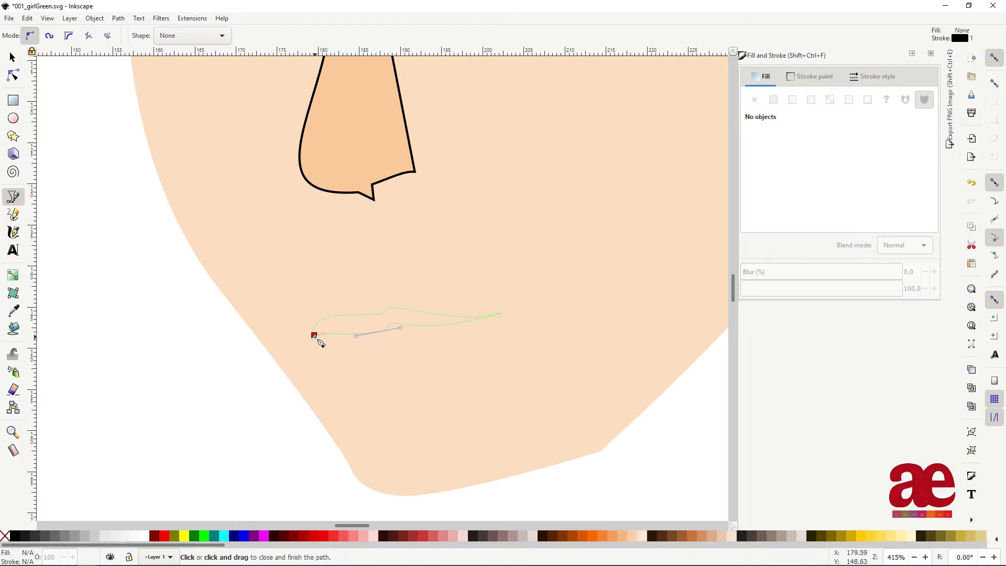
click(314, 335)
key(n)
scroll(393, 343, up, 2)
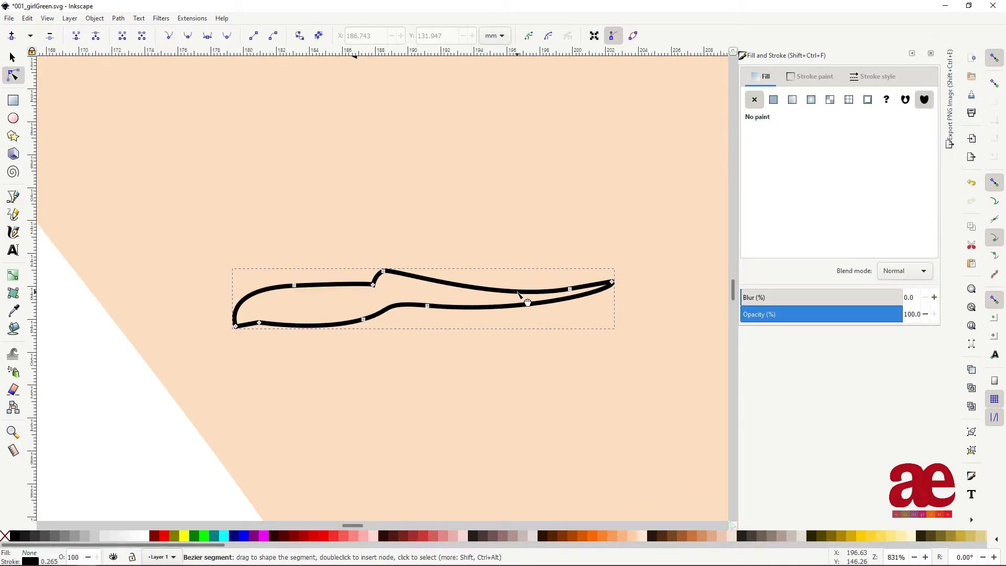
drag(317, 291, 215, 292)
drag(388, 271, 407, 274)
Step: Remove the upper lip's outline and fill it brownish orange (bf5d00ff)
click(814, 76)
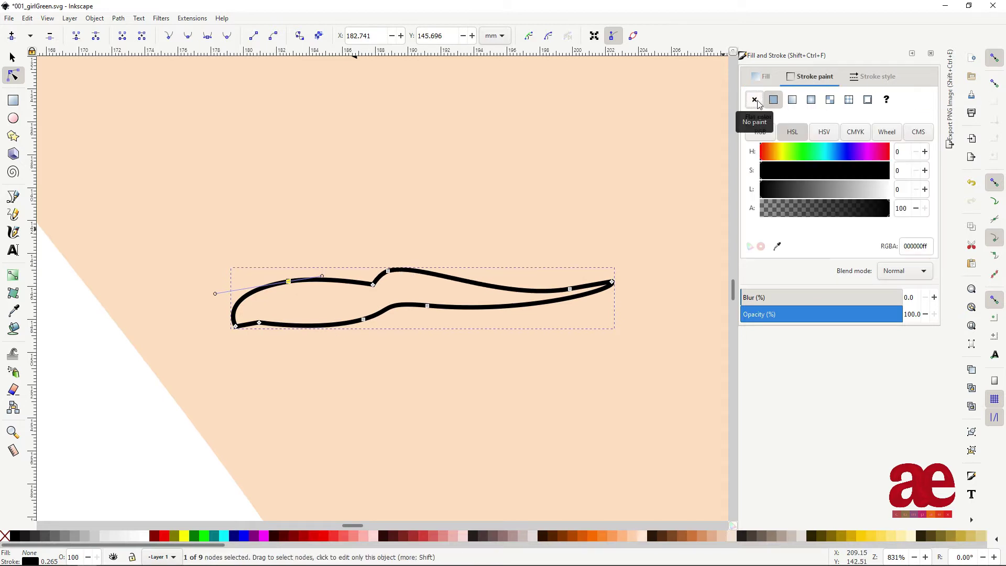
click(755, 100)
key(d)
key(minus)
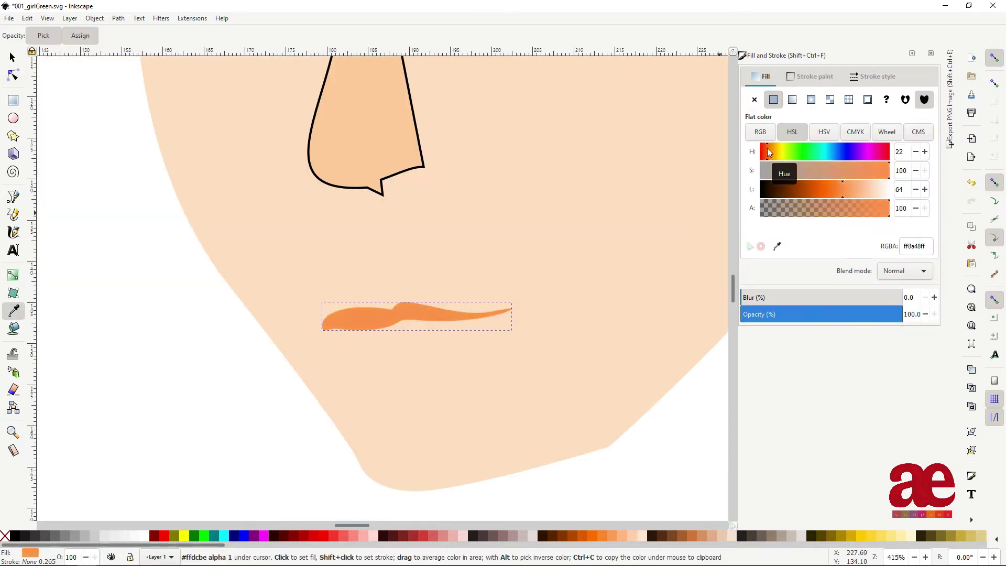
click(809, 189)
scroll(524, 340, up, 1)
Step: Draw the lower lip shape under the upper lip, undoing and redoing some edits
key(b)
click(238, 292)
drag(374, 334, 440, 309)
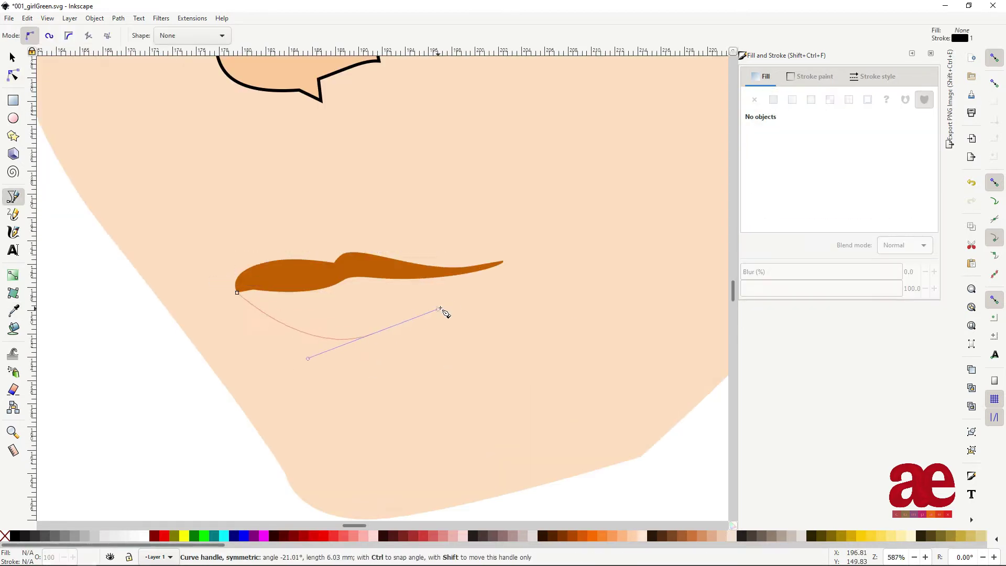
click(237, 292)
key(n)
scroll(366, 315, up, 1)
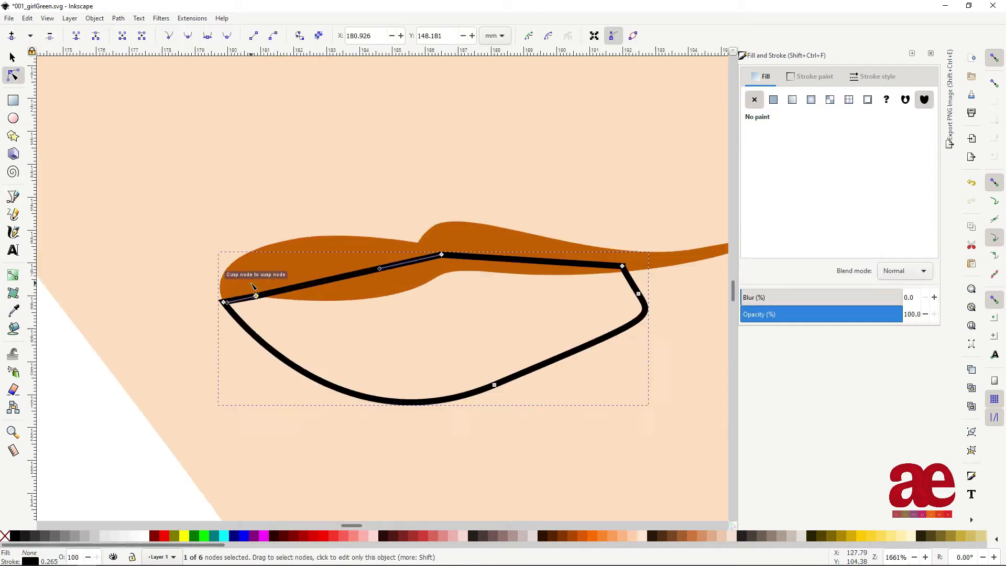
key(ctrl+z)
key(ctrl+z)
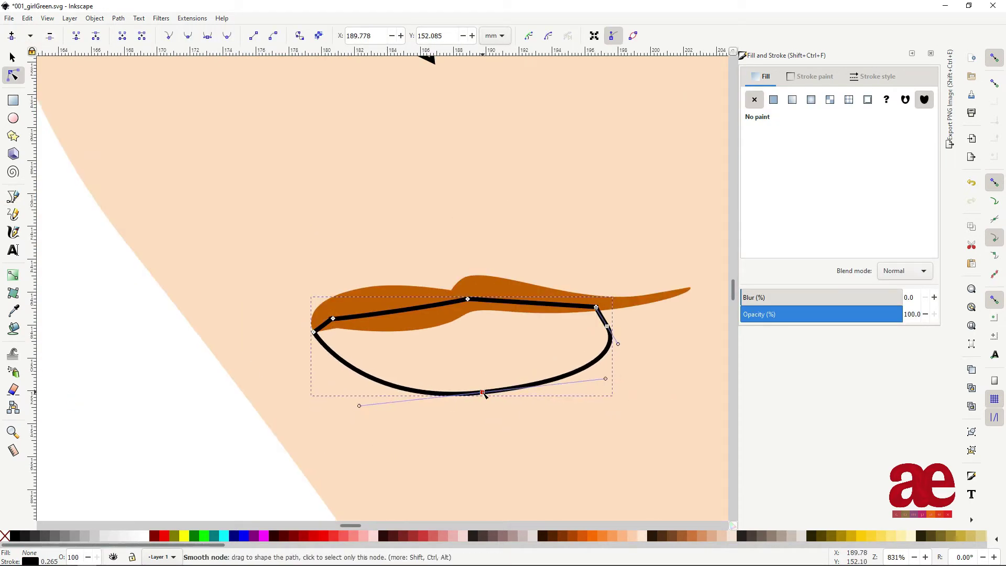
key(ctrl+z)
key(ctrl+shift+z)
scroll(520, 400, down, 3)
scroll(557, 375, up, 3)
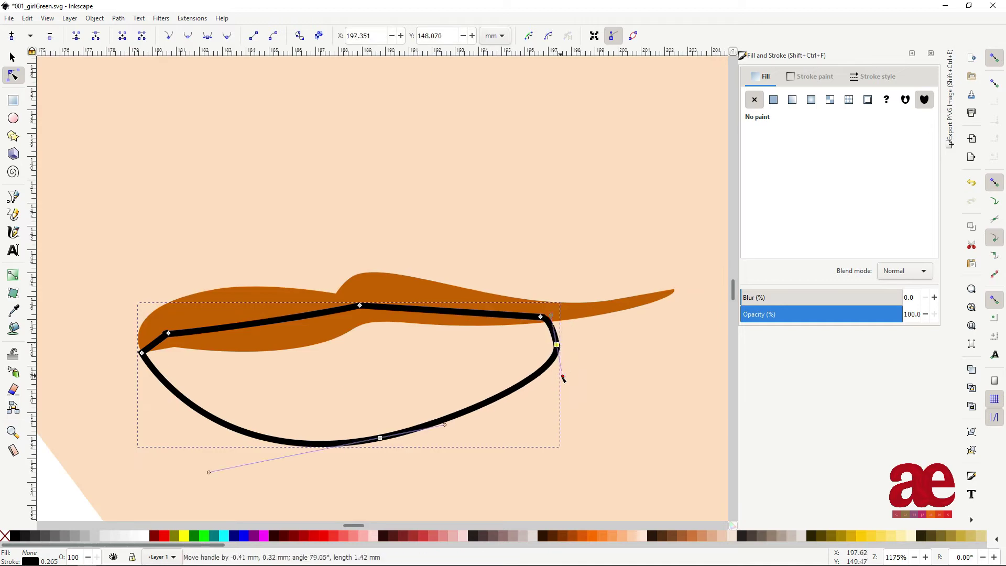
key(ctrl+shift+z)
scroll(551, 382, down, 4)
scroll(422, 399, up, 4)
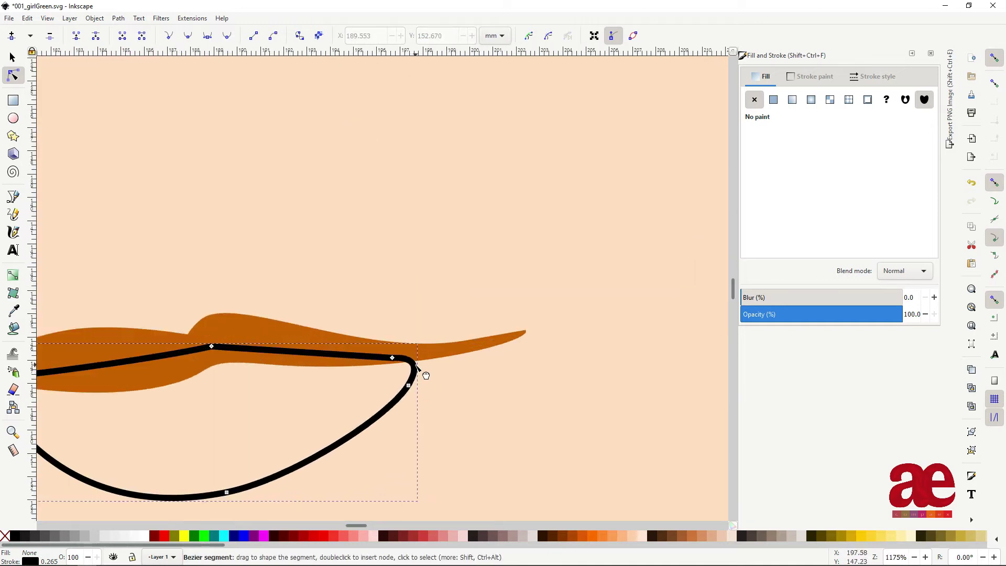
scroll(425, 376, down, 1)
Step: Fill the lower lip with the upper lip's colour, lightened to d66800ff
key(d)
click(276, 366)
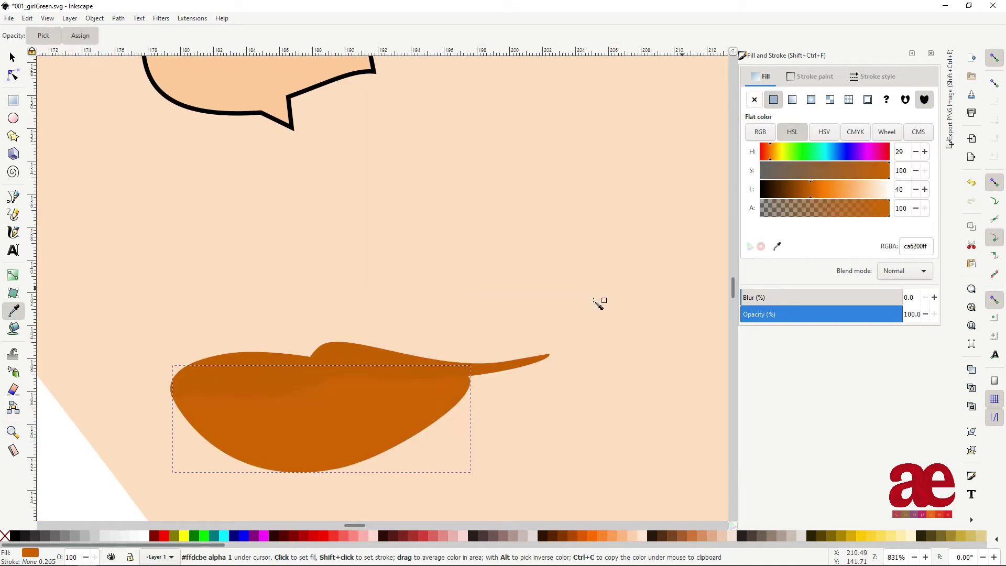
key(5)
drag(810, 189, 814, 188)
scroll(344, 438, up, 3)
key(n)
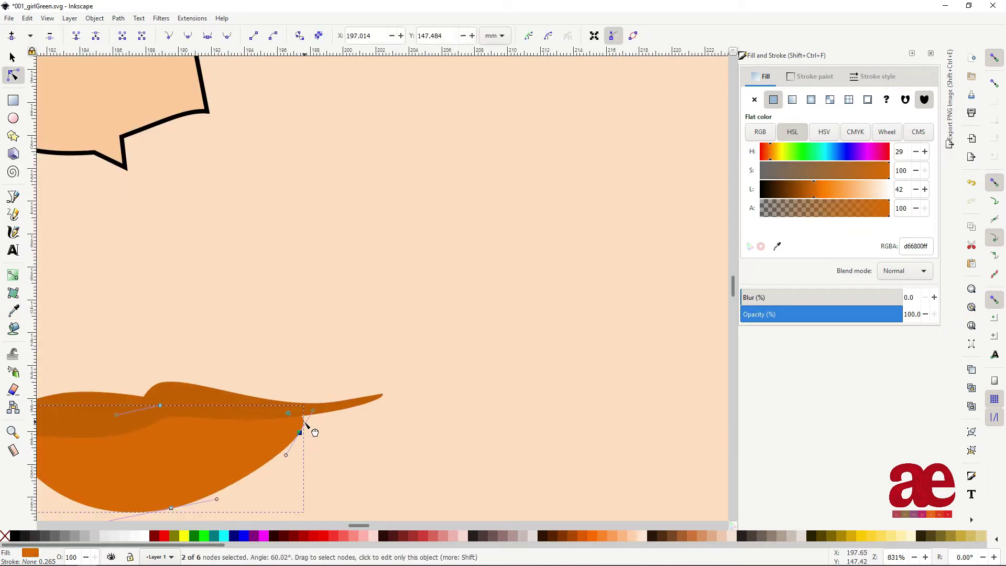
key(5)
scroll(228, 426, up, 3)
click(419, 373)
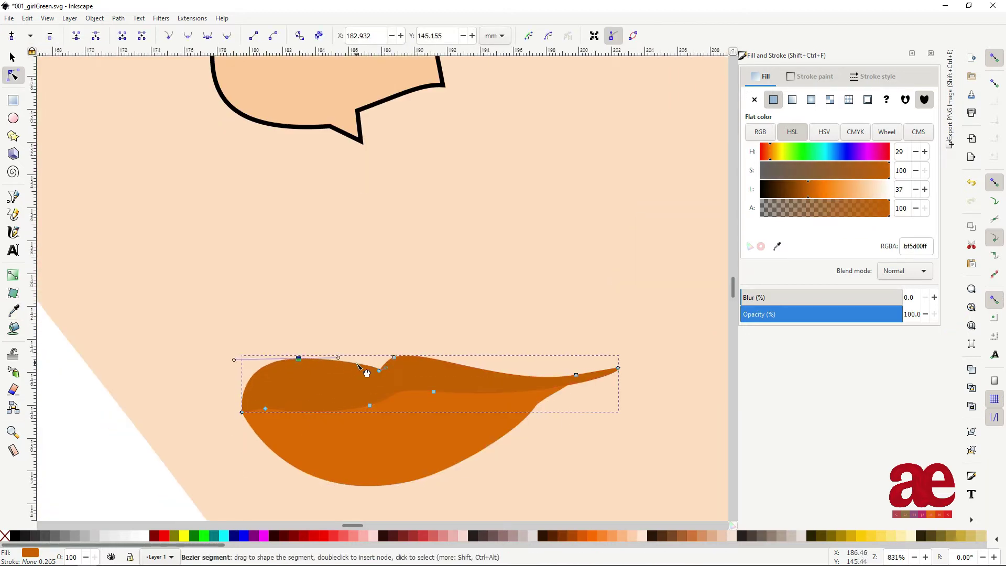
Step: Offset the back nose copy slightly left and darken it into a brown shadow
key(5)
key(s)
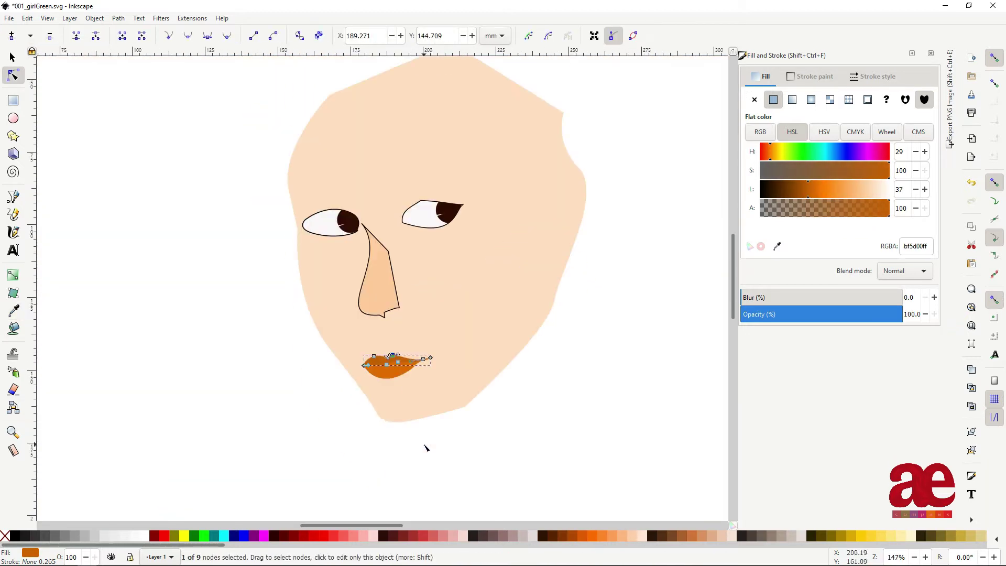
click(380, 288)
scroll(380, 288, up, 2)
scroll(380, 288, up, 1)
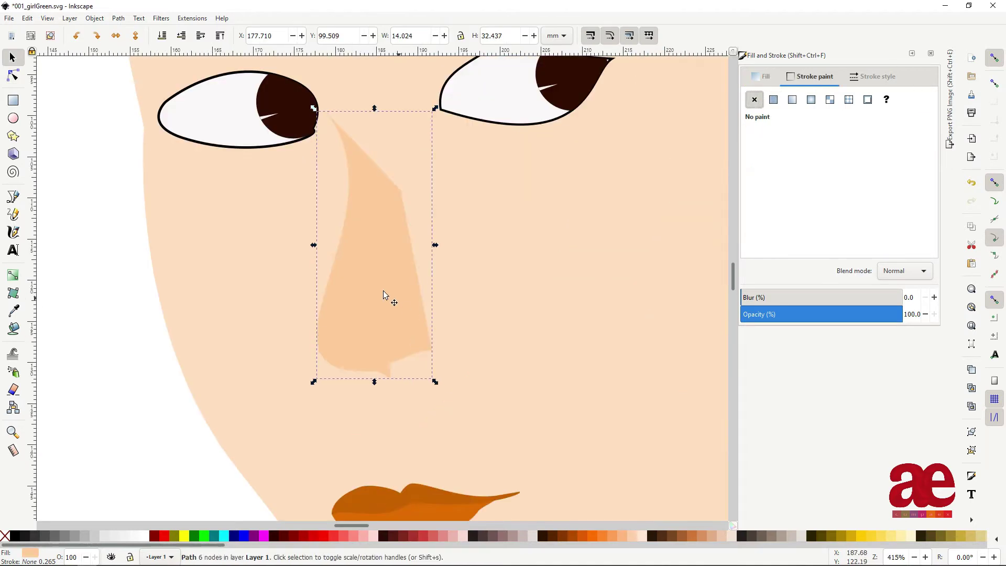
drag(383, 290, 379, 289)
click(761, 75)
drag(864, 170, 802, 170)
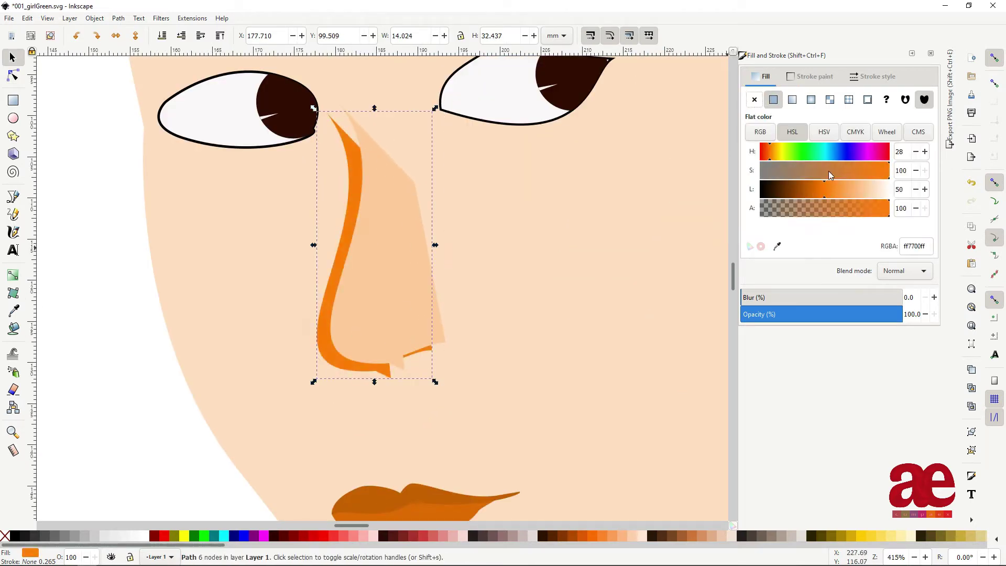
Step: Reposition the light front nose shape over the shadow and adjust its tip node
click(377, 253)
scroll(383, 241, up, 2)
scroll(406, 285, down, 2)
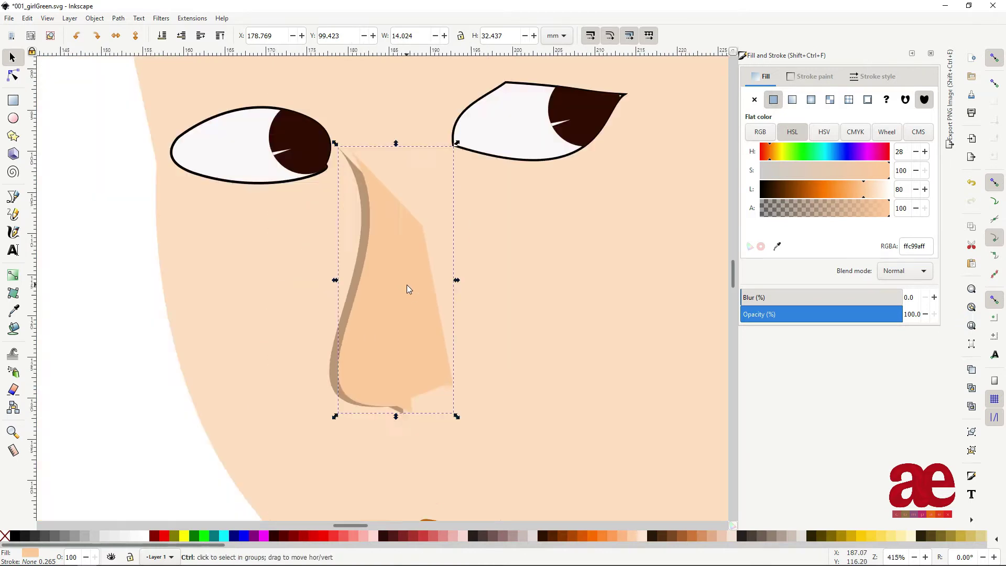
scroll(406, 285, up, 2)
drag(406, 284, 402, 262)
scroll(368, 283, down, 4)
key(n)
scroll(366, 283, up, 1)
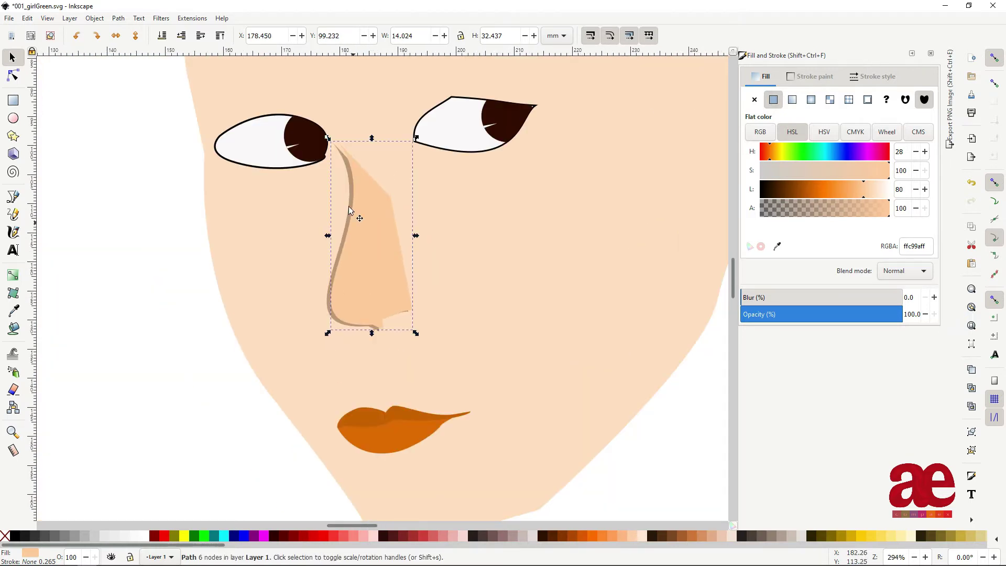
scroll(350, 218, up, 3)
scroll(328, 216, down, 4)
scroll(388, 386, up, 4)
drag(400, 434, 400, 429)
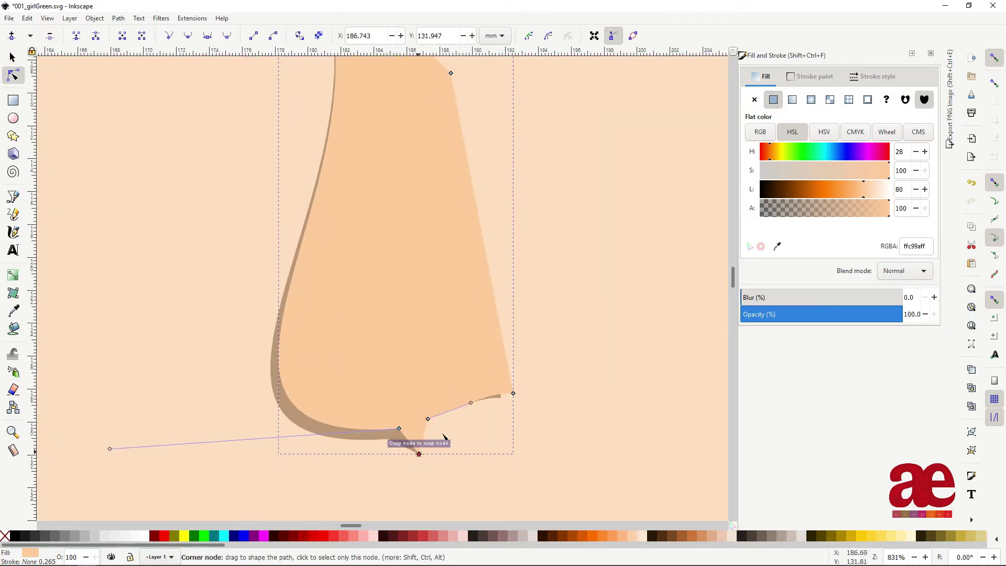
scroll(443, 436, down, 3)
Step: Fill the front nose with the face colour (ffd0a9ff), blur it about 7, and save
key(d)
click(524, 340)
scroll(287, 332, down, 3)
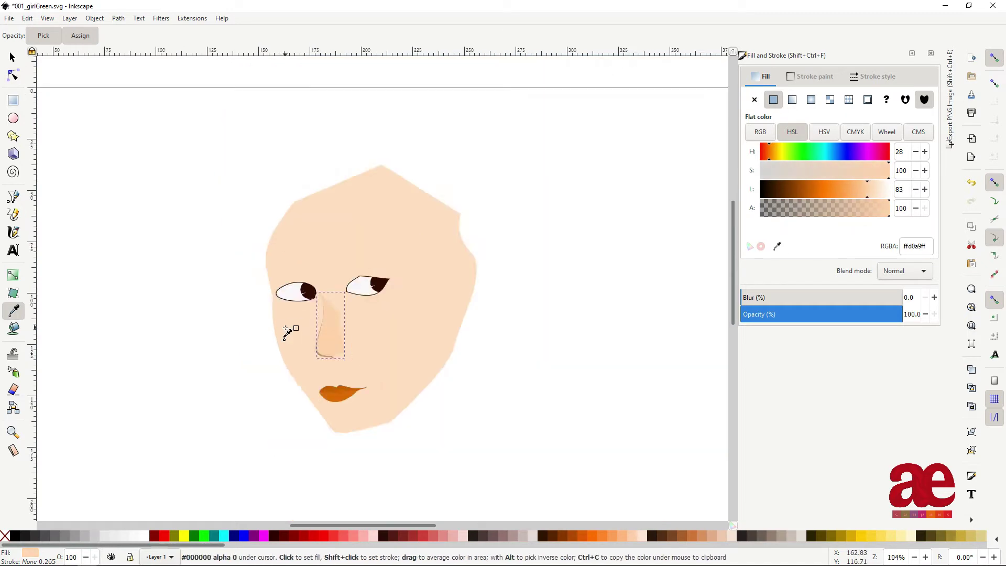
scroll(327, 316, up, 3)
drag(747, 297, 751, 297)
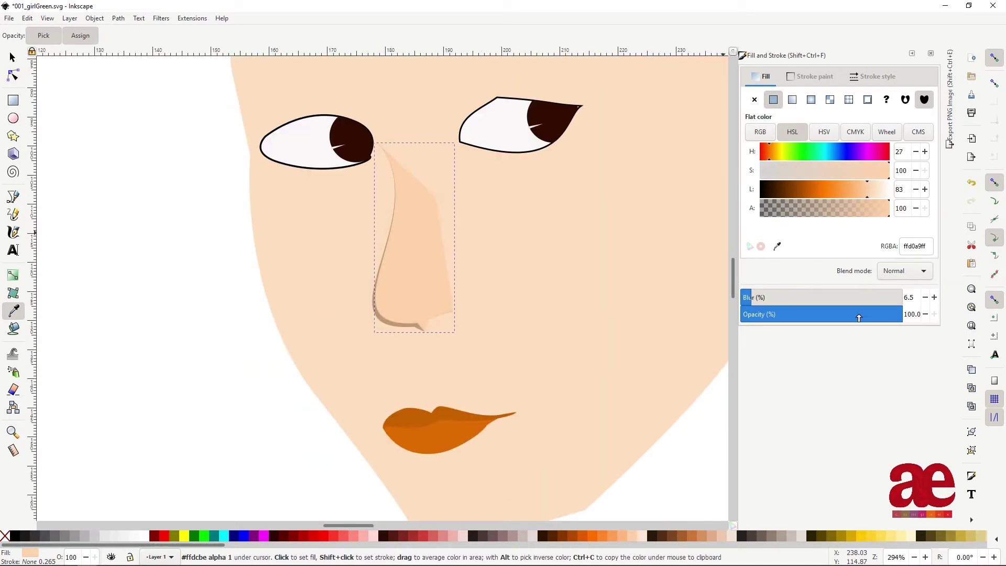
scroll(658, 316, down, 3)
key(s)
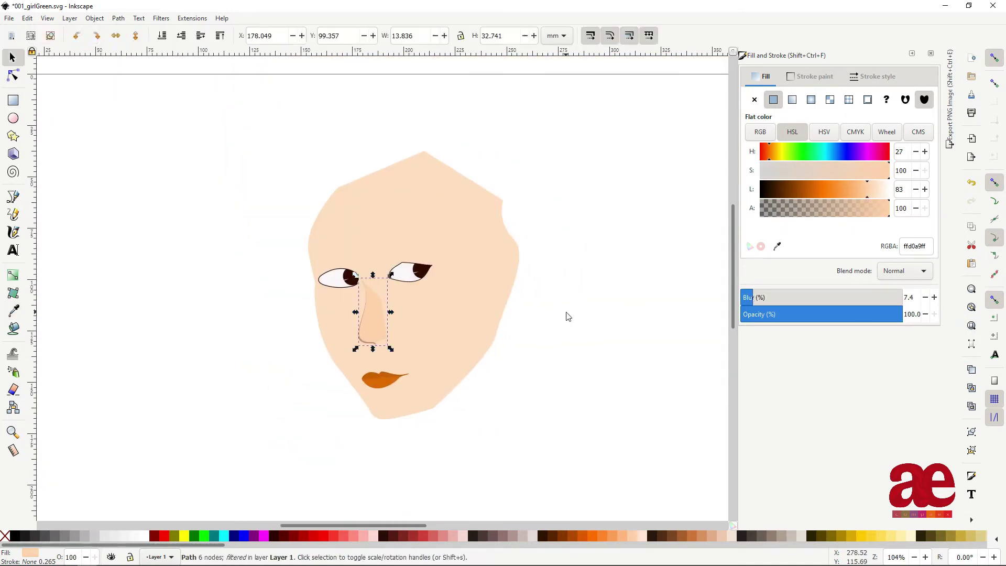
key(Escape)
key(ctrl+s)
scroll(346, 298, up, 3)
key(b)
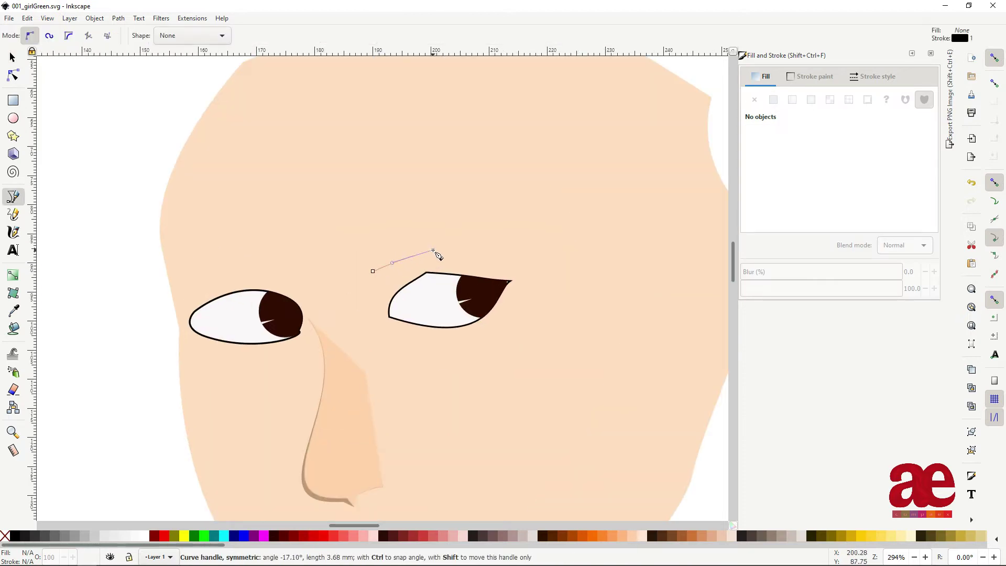
Step: Finish the right eyebrow shape and fill it dark brown (310b03ff)
double_click(383, 288)
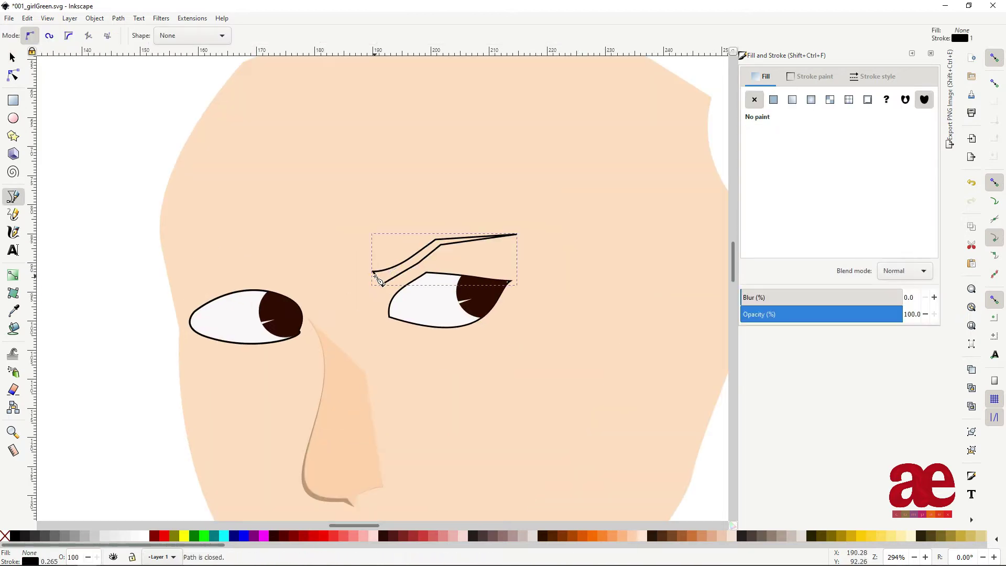
key(n)
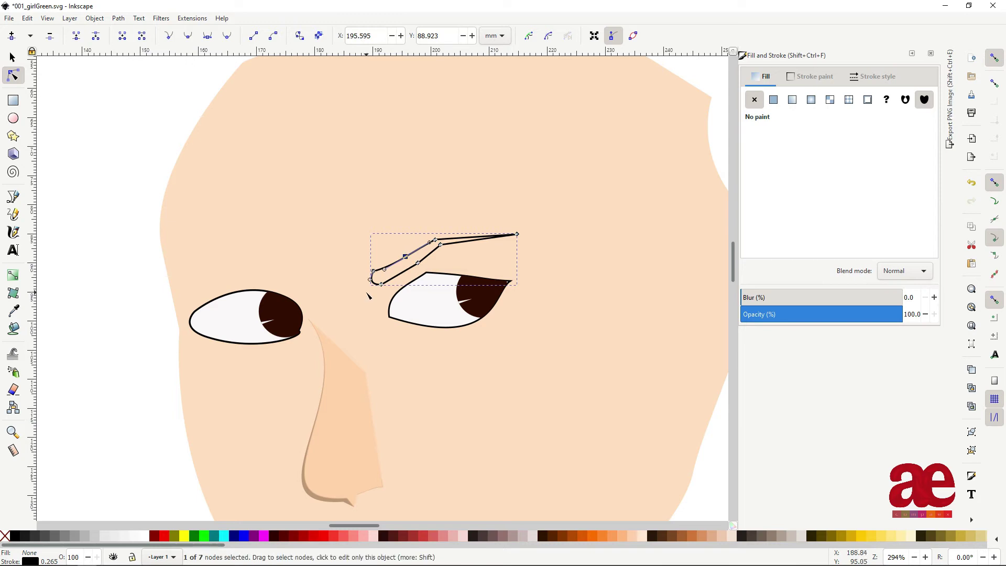
key(d)
click(280, 315)
scroll(341, 304, down, 3)
scroll(340, 304, up, 4)
Step: Outline and fill the left eyebrow, then add a pointed tip shape at its outer end
key(b)
click(353, 318)
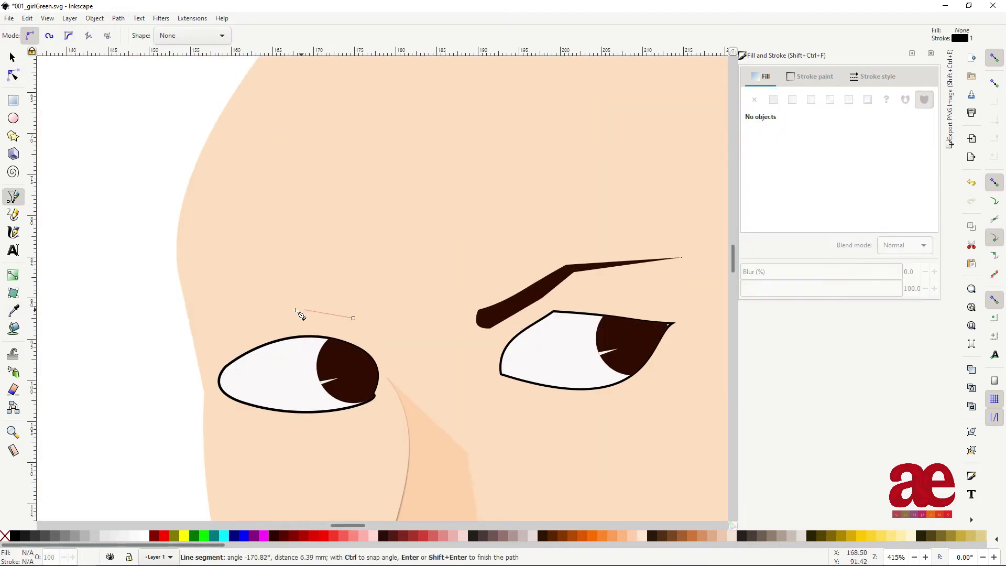
click(353, 318)
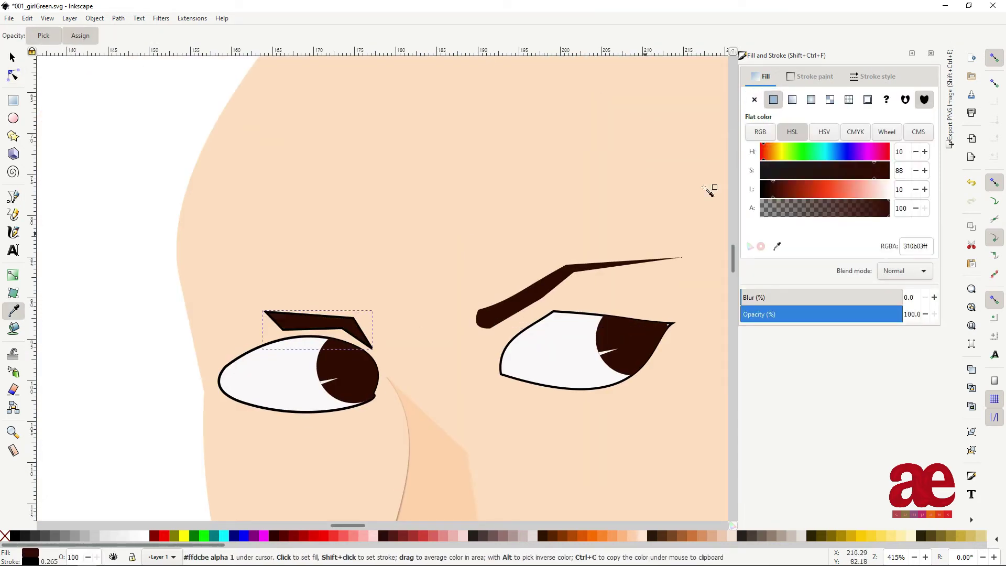
click(266, 312)
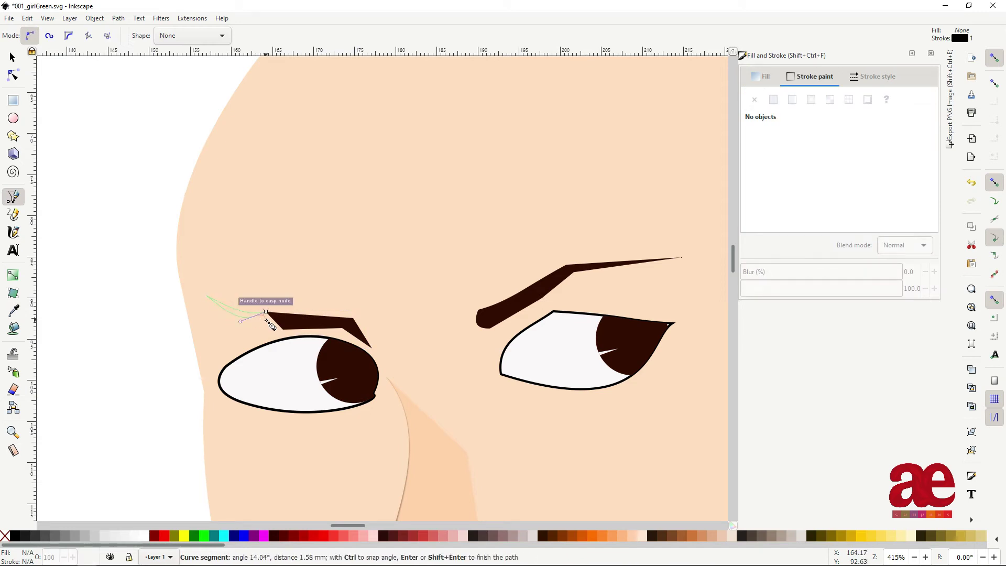
click(266, 312)
scroll(266, 312, up, 3)
key(n)
Step: Curve the eyebrow tip's lower edge, remove its outline, fill it dark brown, and save
drag(236, 299, 236, 301)
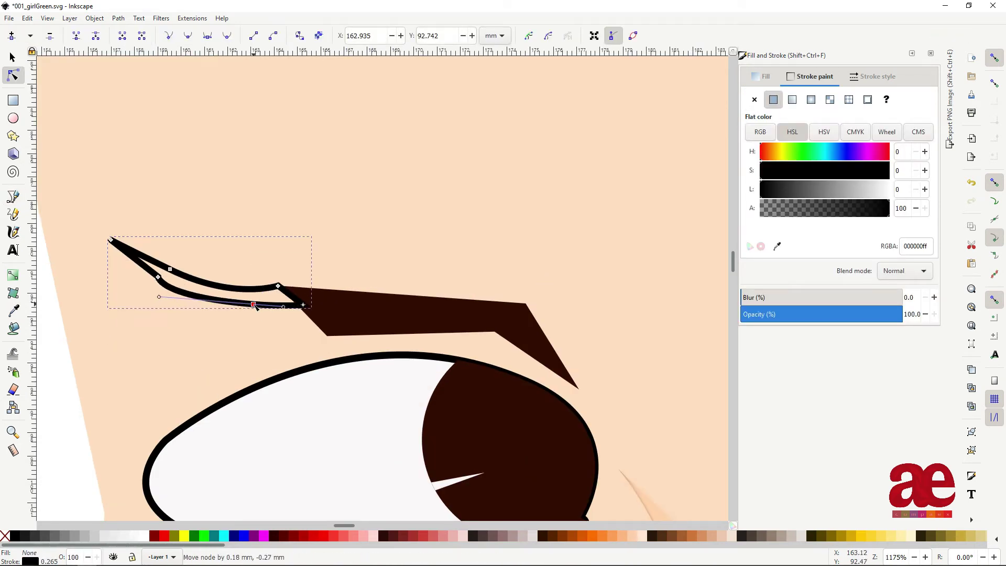
click(755, 100)
key(d)
scroll(407, 371, down, 4)
scroll(400, 364, up, 1)
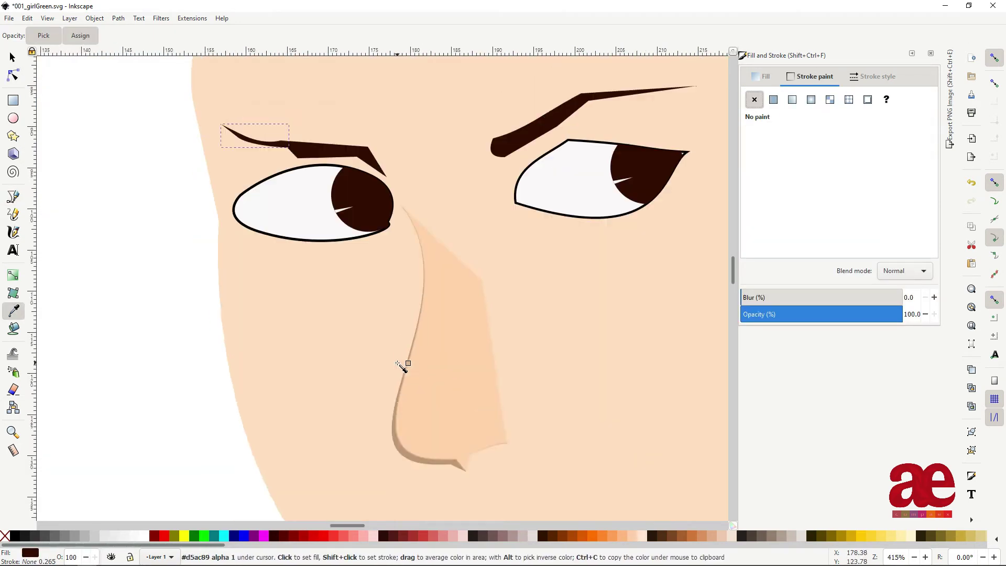
scroll(287, 334, down, 3)
key(ctrl+s)
key(minus)
Step: Draw a closed hair outline around the head and down past the neck
key(b)
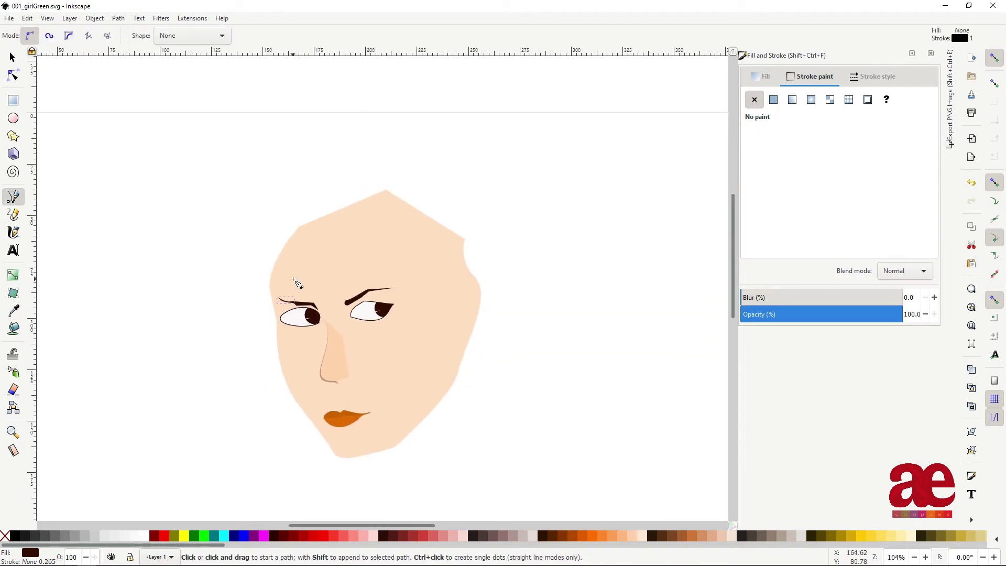
click(237, 198)
click(282, 156)
click(400, 124)
click(587, 501)
scroll(584, 492, down, 4)
click(580, 486)
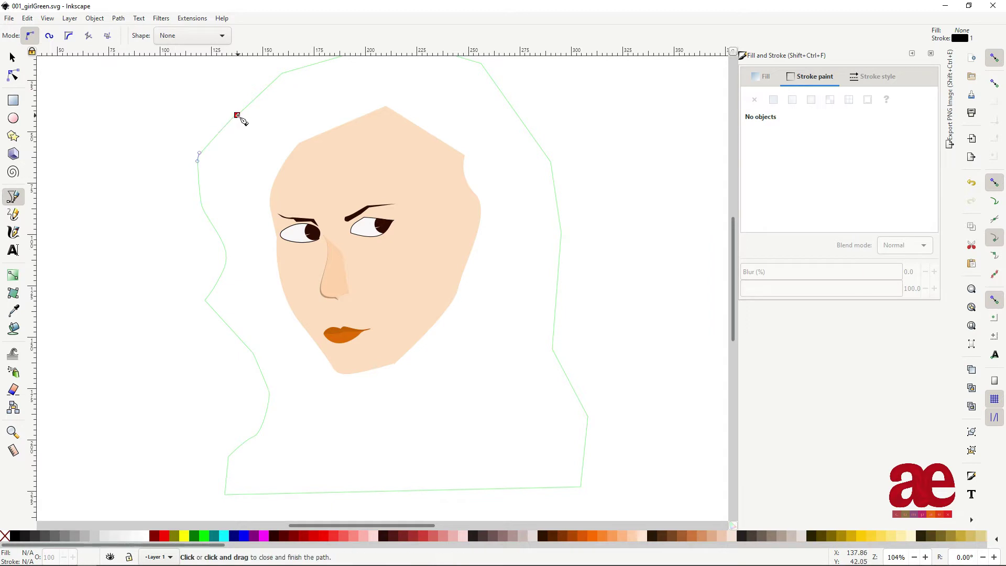
click(238, 115)
Step: Fill the hair dark brown and send it behind the face
key(d)
click(386, 225)
key(End)
key(minus)
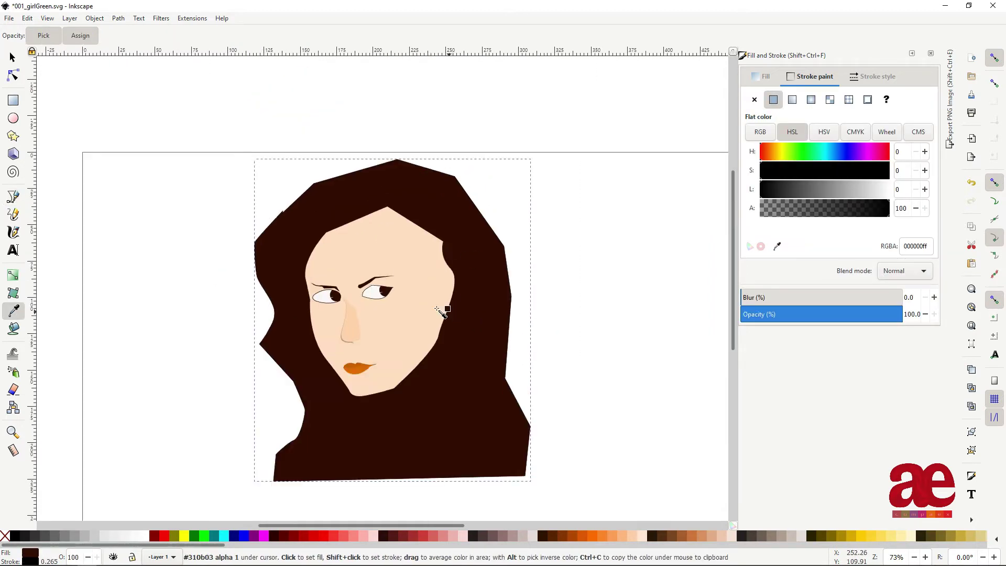
key(plus)
Step: Bulge the upper-left hair edge into a curve and delete a node to smooth it
key(n)
drag(200, 220, 187, 210)
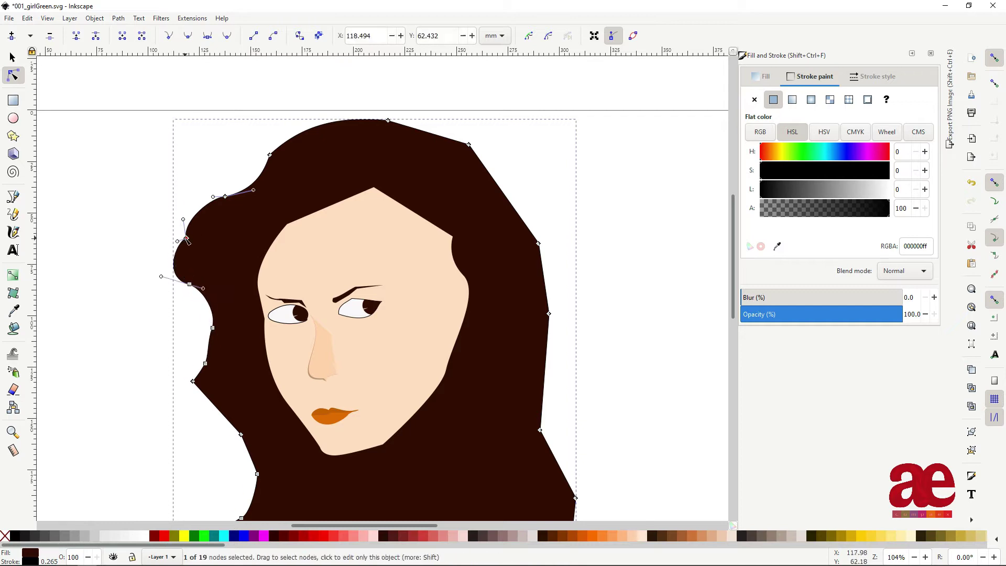
key(Delete)
scroll(247, 343, down, 5)
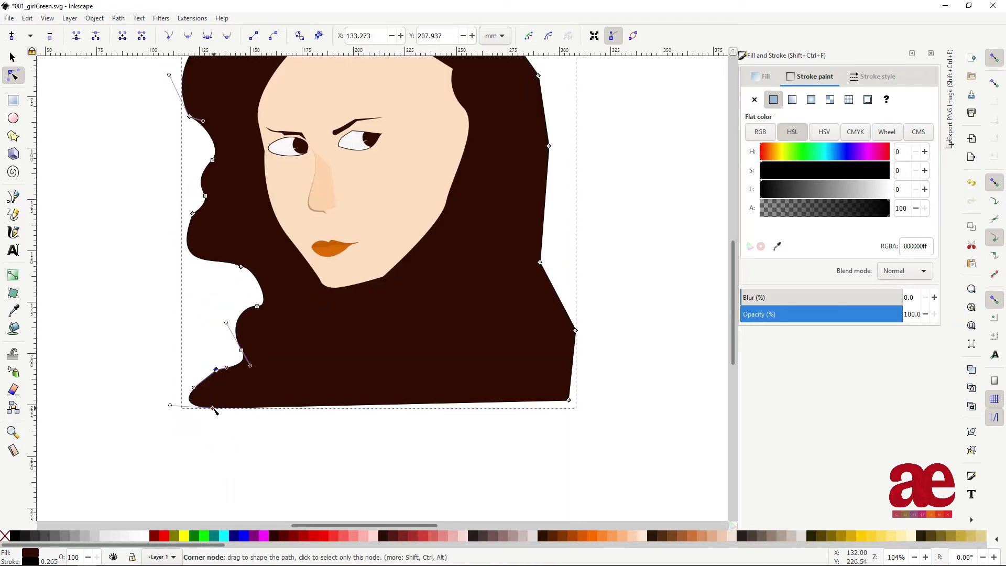
scroll(214, 411, down, 3)
scroll(363, 249, up, 2)
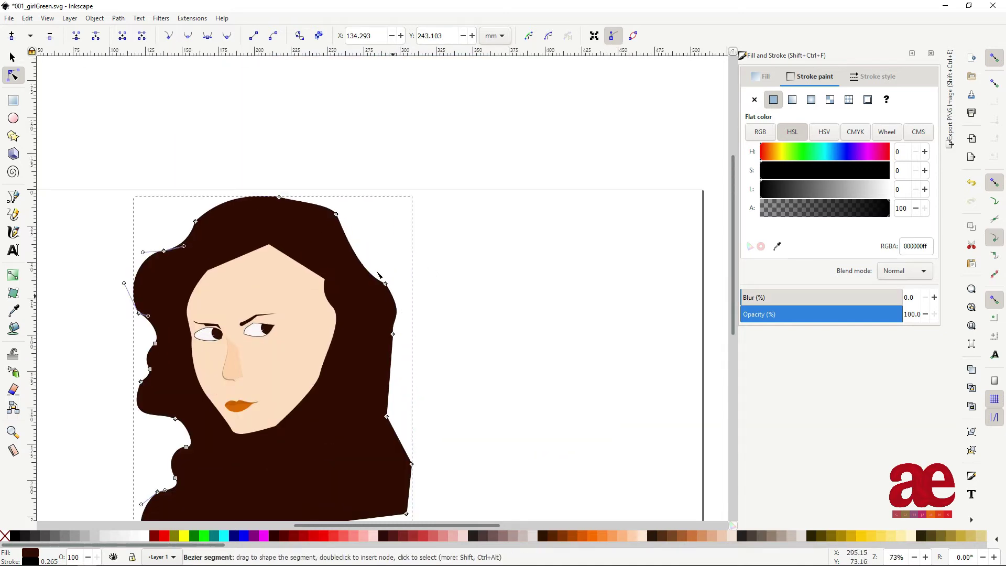
scroll(385, 314, down, 2)
Step: Pull the right hair edge outward into a wave and select a left-side hair node
drag(387, 376, 411, 379)
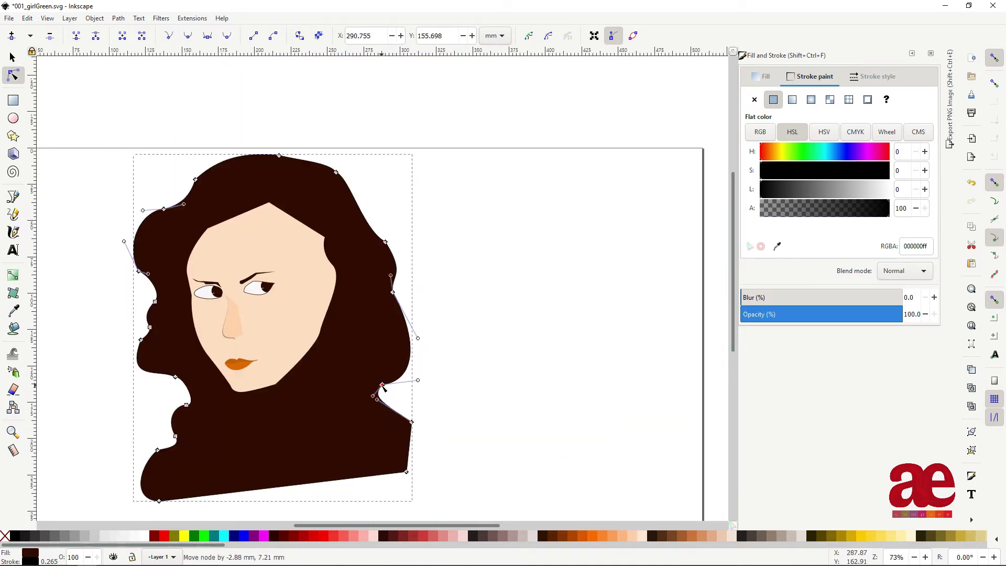
scroll(418, 375, down, 1)
scroll(84, 230, up, 2)
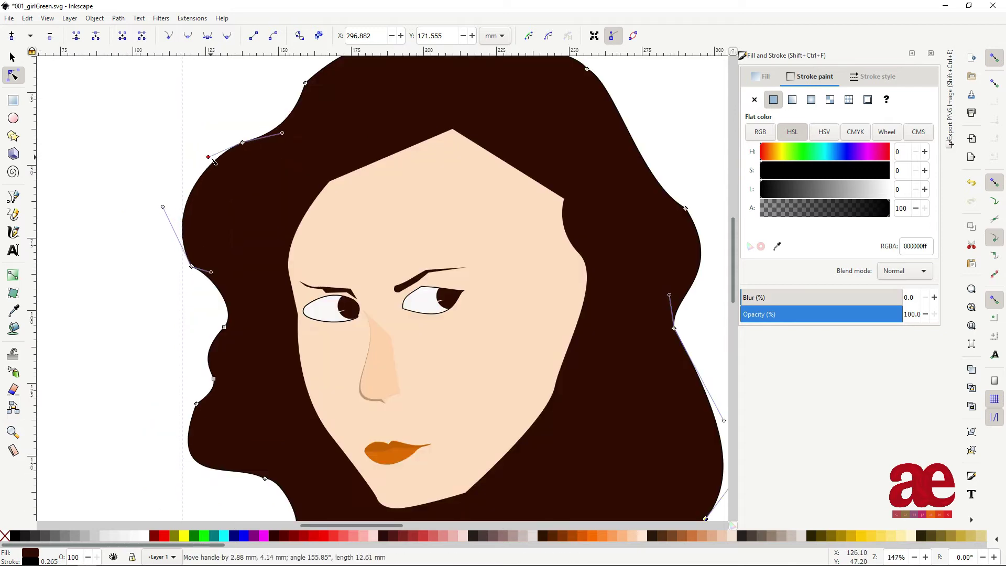
click(214, 335)
scroll(220, 302, down, 3)
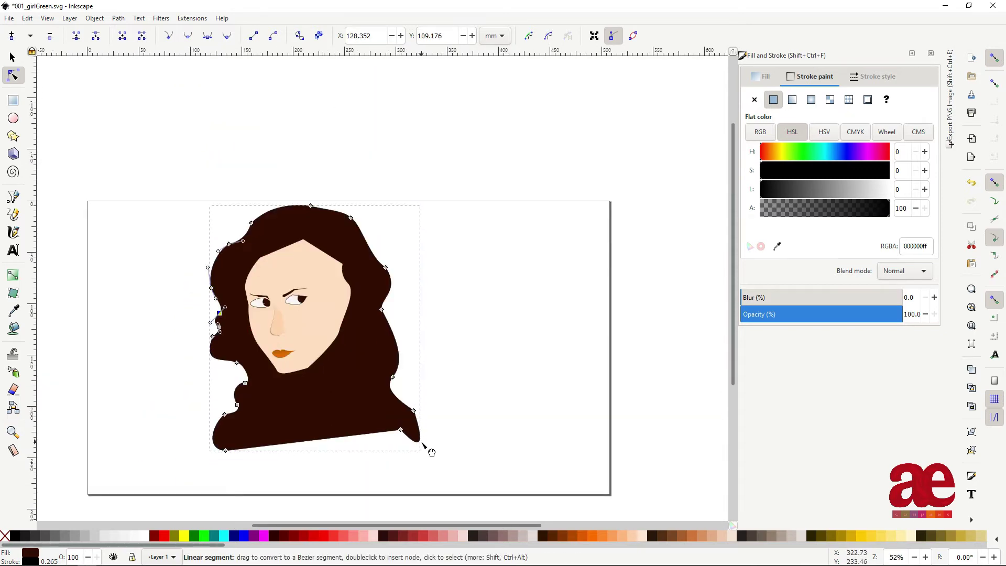
scroll(340, 309, up, 1)
scroll(251, 291, up, 2)
Step: Start a Pen path on the forehead and draw the curving hairline stroke
key(b)
click(332, 199)
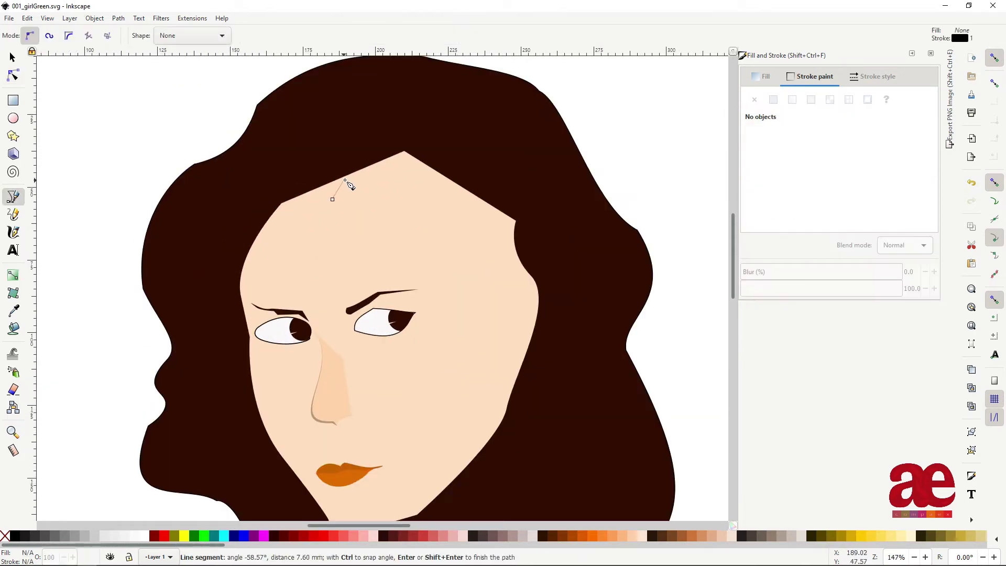
scroll(344, 180, up, 4)
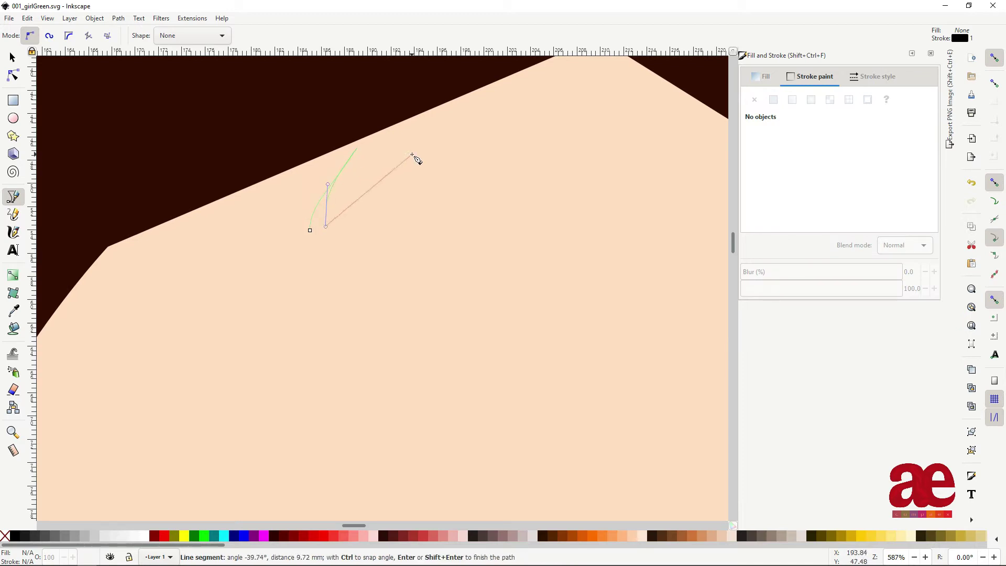
scroll(460, 184, down, 3)
drag(486, 186, 512, 202)
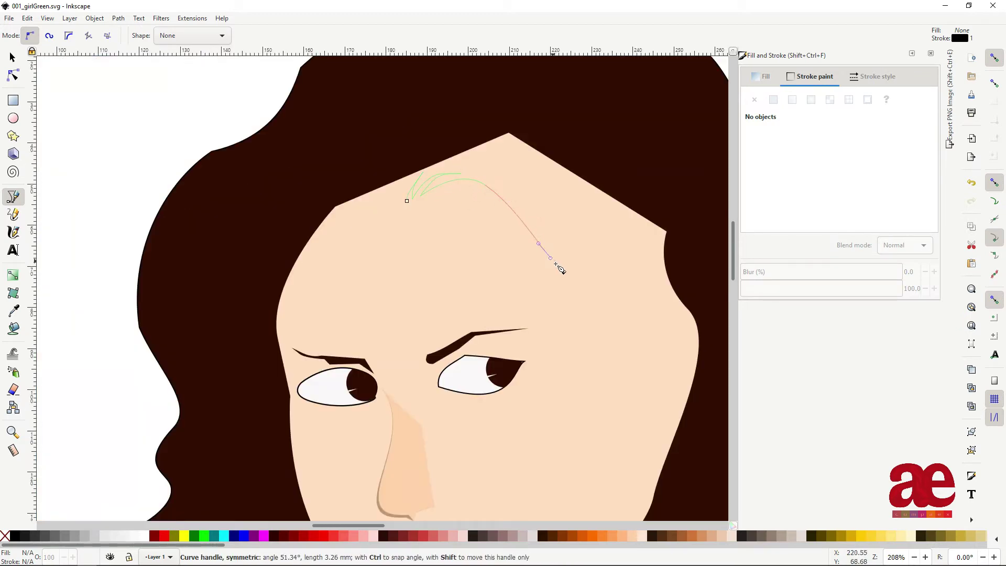
scroll(557, 266, down, 3)
scroll(472, 269, right, 9)
click(517, 325)
scroll(520, 314, down, 6)
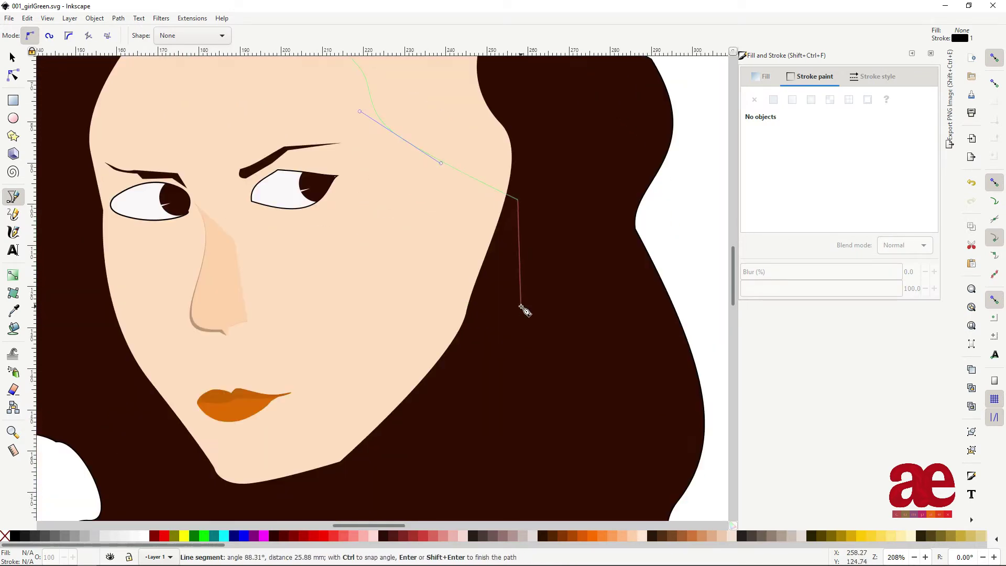
Step: Add hairline points down the right side and near the left temple, then finish the path
click(583, 139)
scroll(524, 157, up, 10)
click(493, 148)
scroll(141, 236, left, 4)
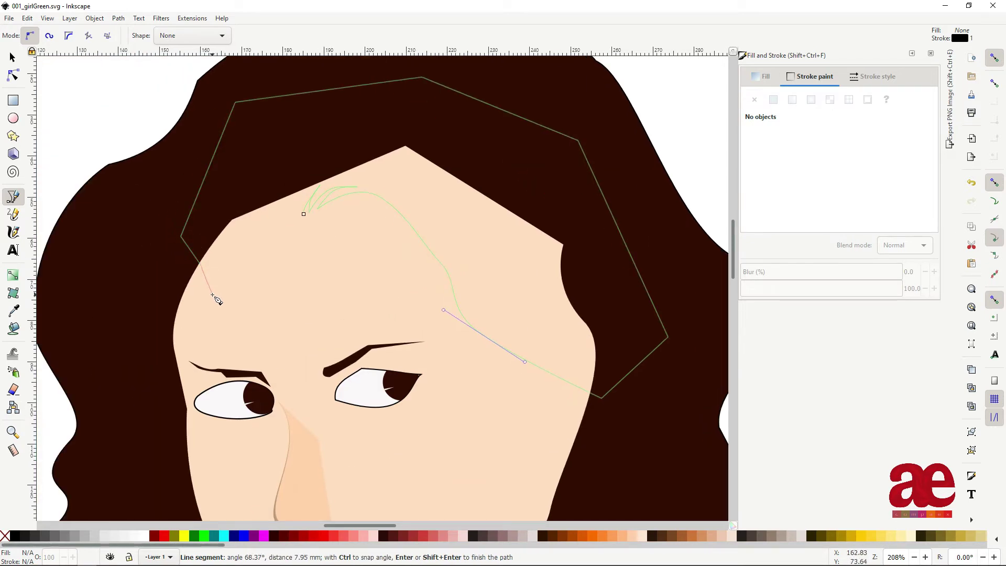
scroll(180, 361, up, 2)
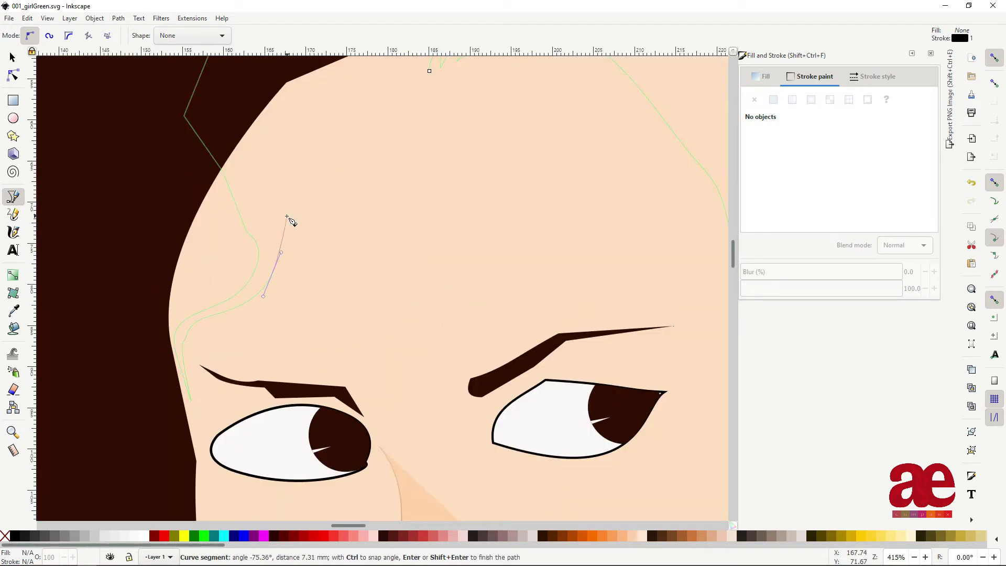
click(261, 119)
scroll(294, 173, up, 10)
key(Return)
Step: Adjust a hairline node so the fringe merges into the dark brown hair
scroll(606, 445, down, 5)
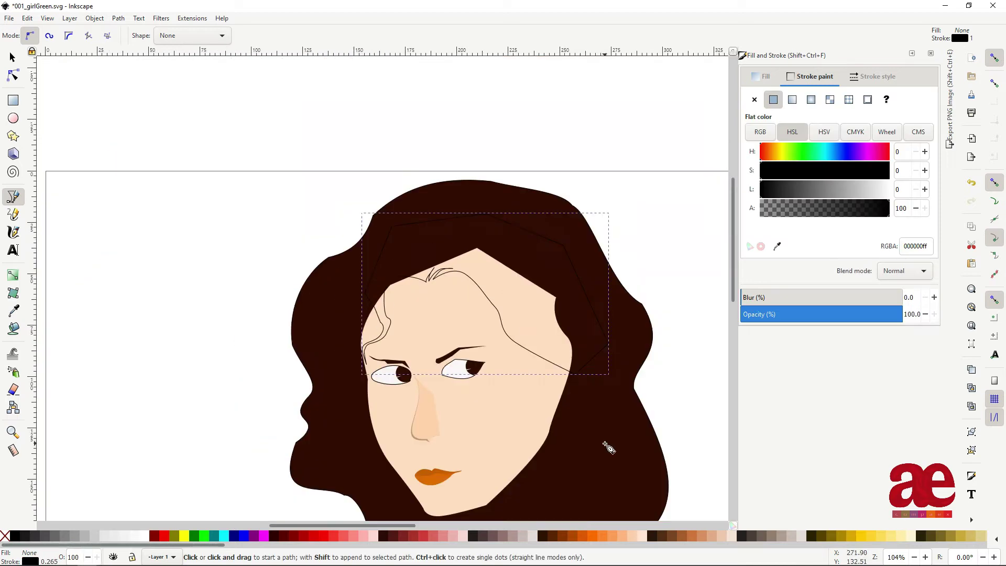
scroll(524, 367, up, 4)
key(n)
drag(535, 319, 553, 333)
key(Escape)
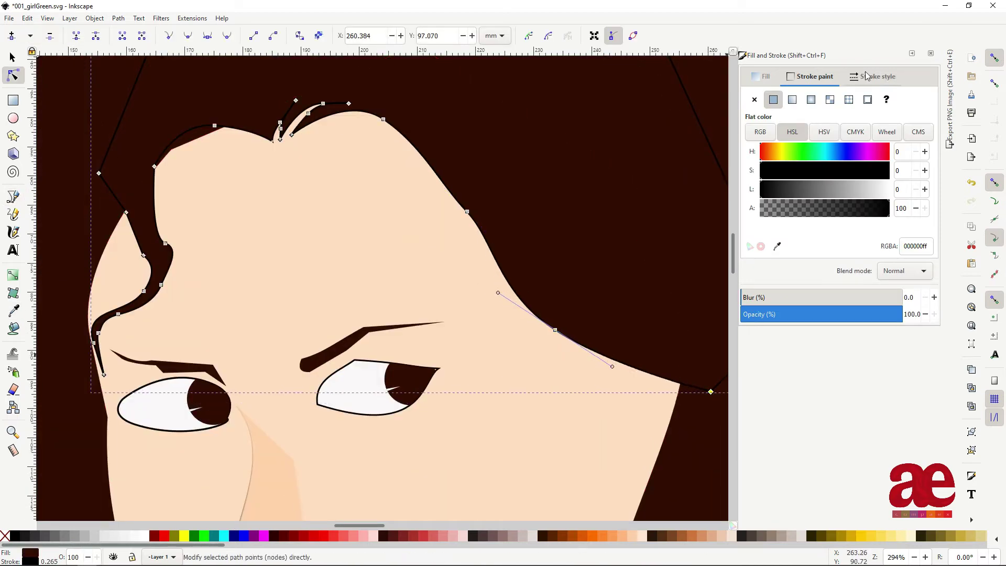
key(Escape)
Step: Save the drawing with Ctrl+S and begin the neck outline at the chin
key(5)
key(s)
click(587, 437)
key(ctrl+s)
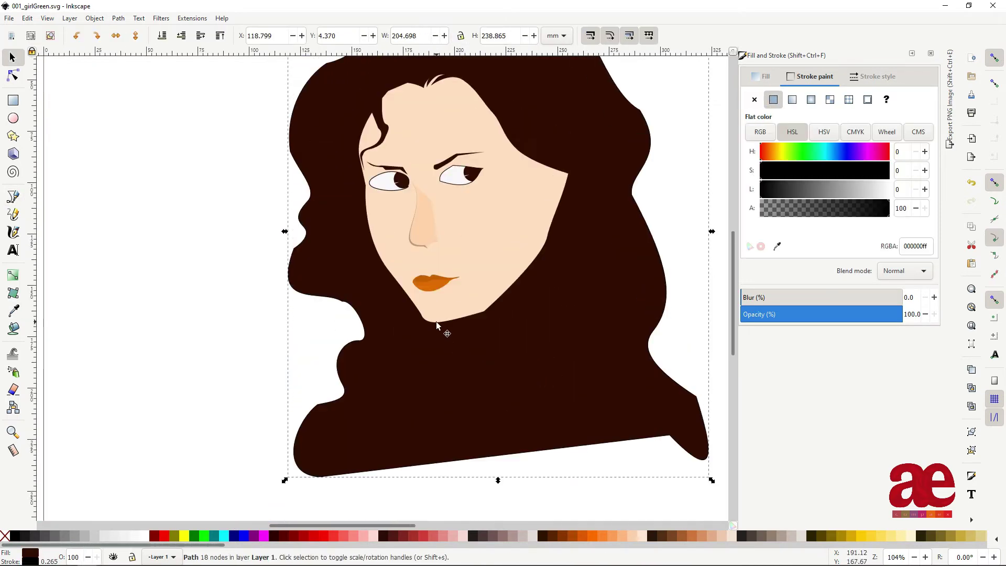
key(b)
click(436, 322)
Step: Close the neck outline below the chin and fill it with the face's skin colour
drag(447, 399, 434, 438)
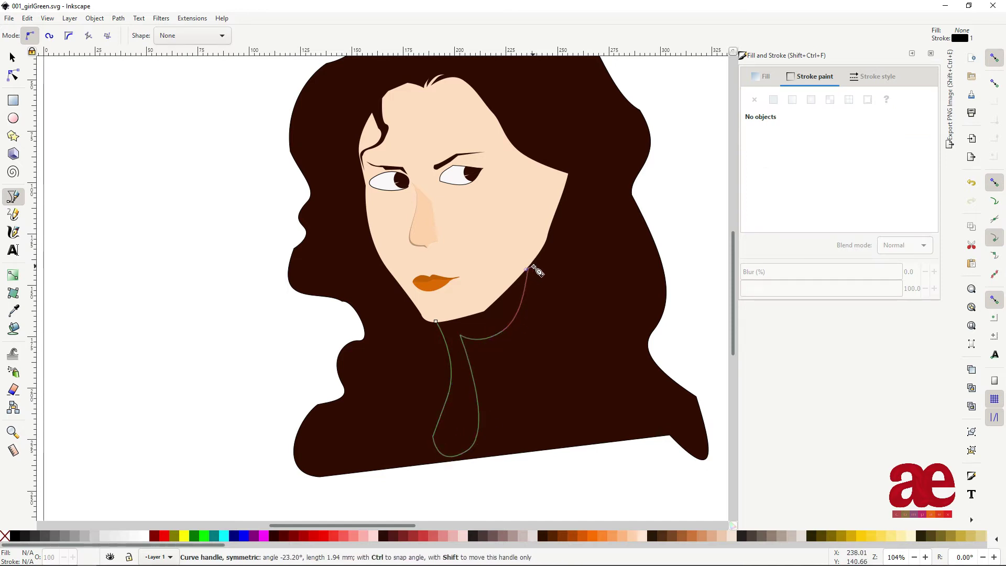
click(437, 321)
key(d)
click(501, 218)
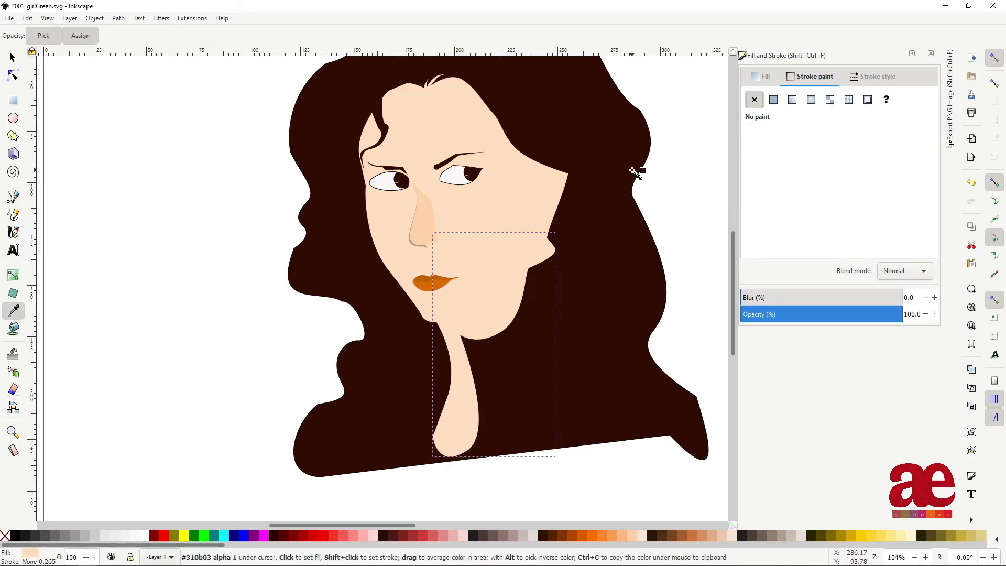
Step: Set the neck fill to translucent orange-brown, HSL 28/100/71 with alpha 43 (ffaf6b6e)
key(s)
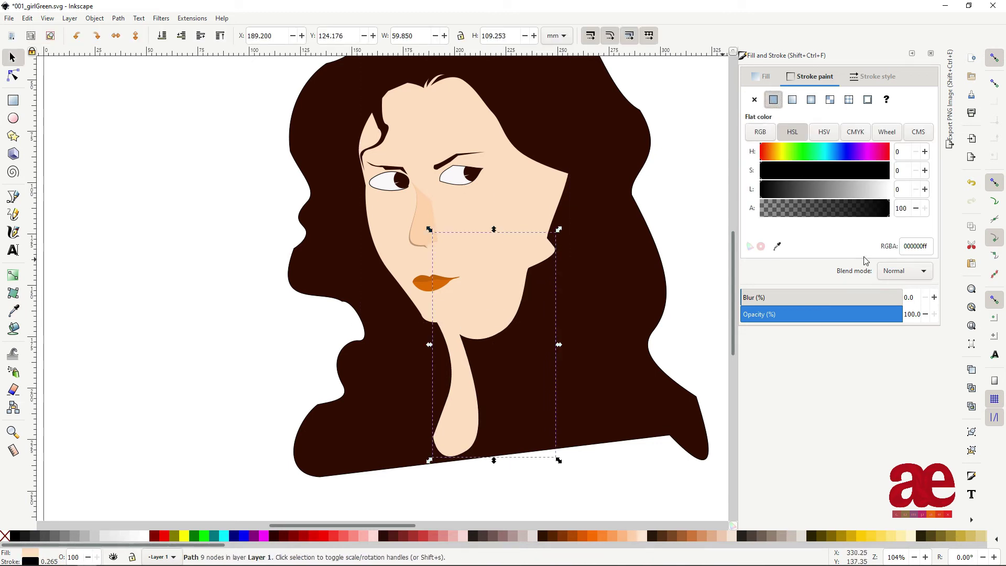
click(762, 75)
drag(810, 188, 854, 189)
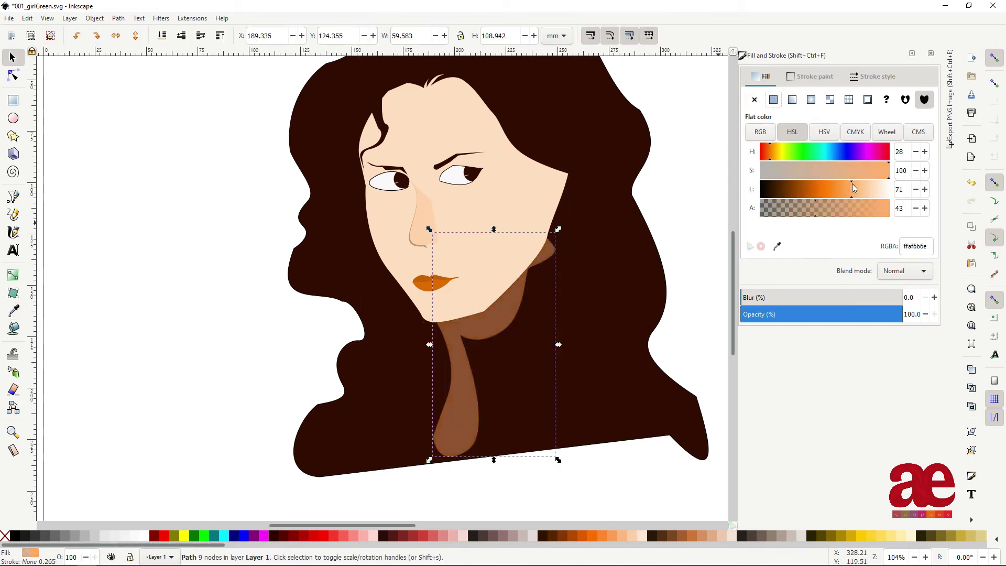
scroll(581, 250, down, 2)
Step: Start a second neck path at the chin, curving it down the neck
key(b)
ctrl+scroll(438, 270, up, 1)
click(433, 275)
scroll(438, 404, down, 5)
drag(429, 335, 382, 464)
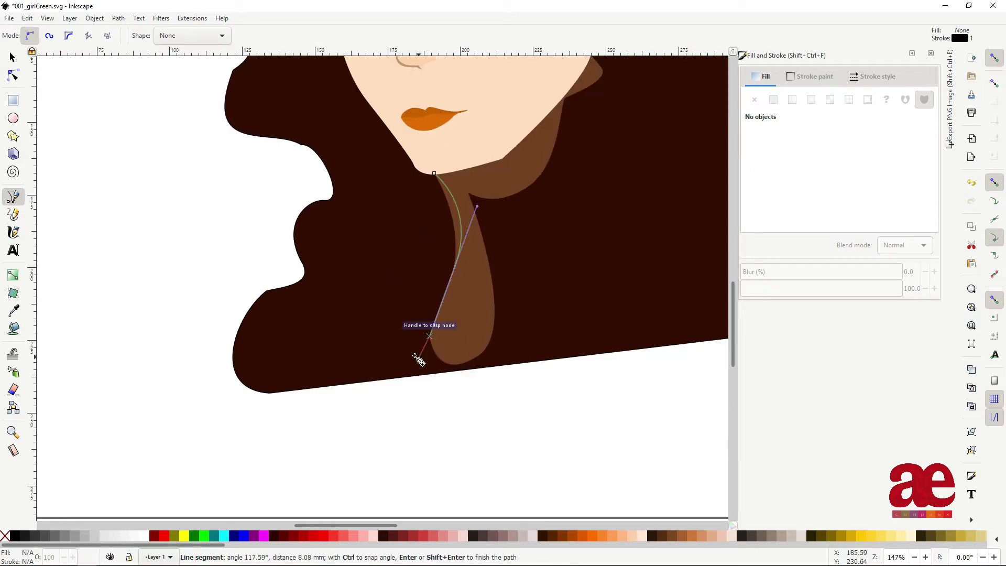
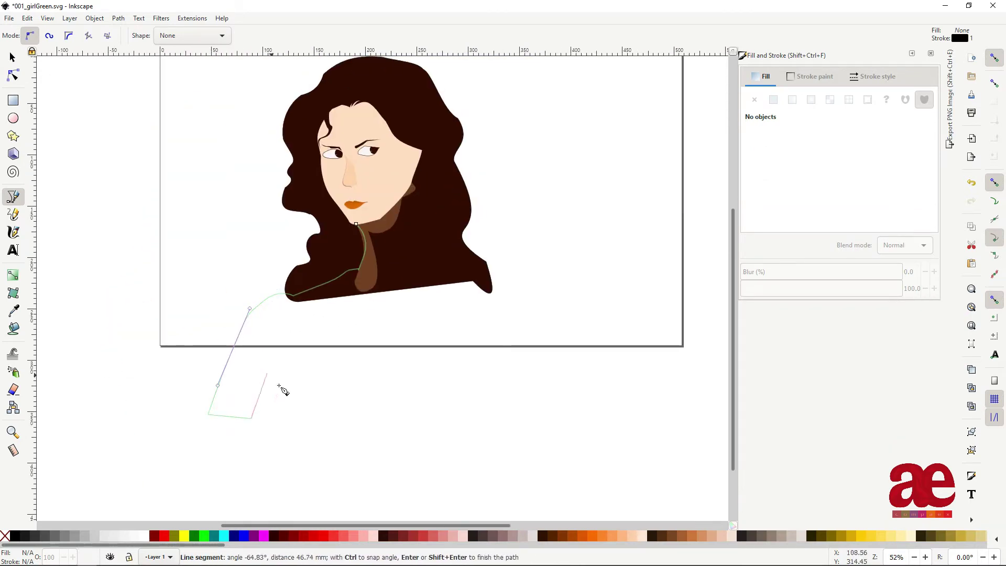
Step: Close the skin-coloured shoulder shape and lower it behind the hair with Page Down
ctrl+scroll(490, 260, up, 2)
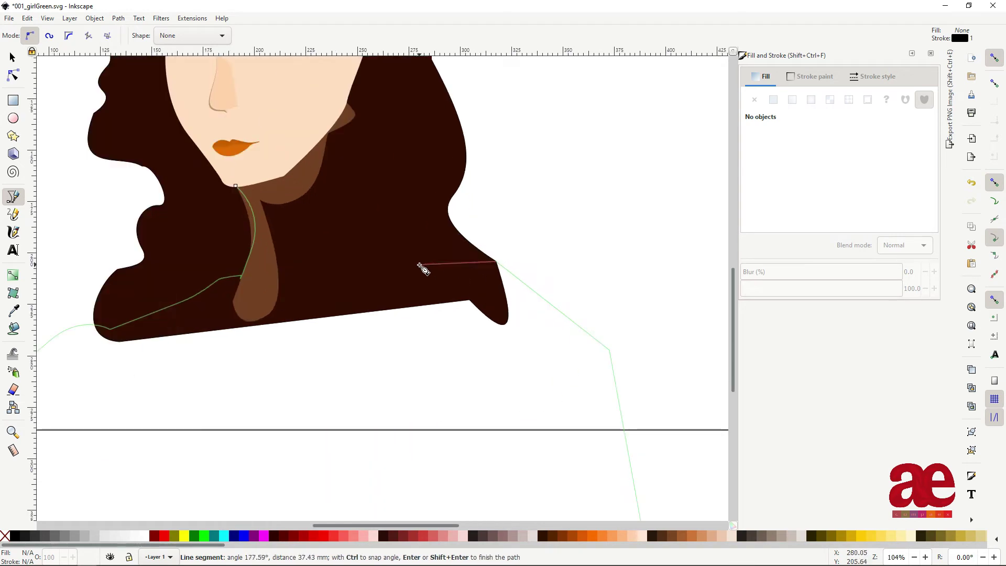
click(335, 119)
key(Return)
key(s)
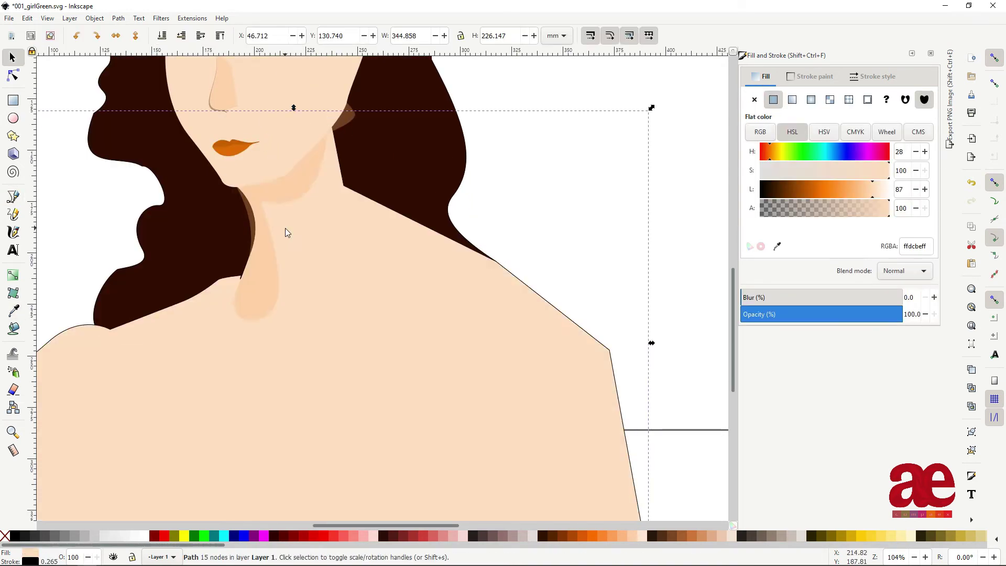
key(Page_Down)
Step: Reshape the neck shadow's curve so it follows the neck edge
double_click(269, 263)
ctrl+scroll(236, 283, up, 2)
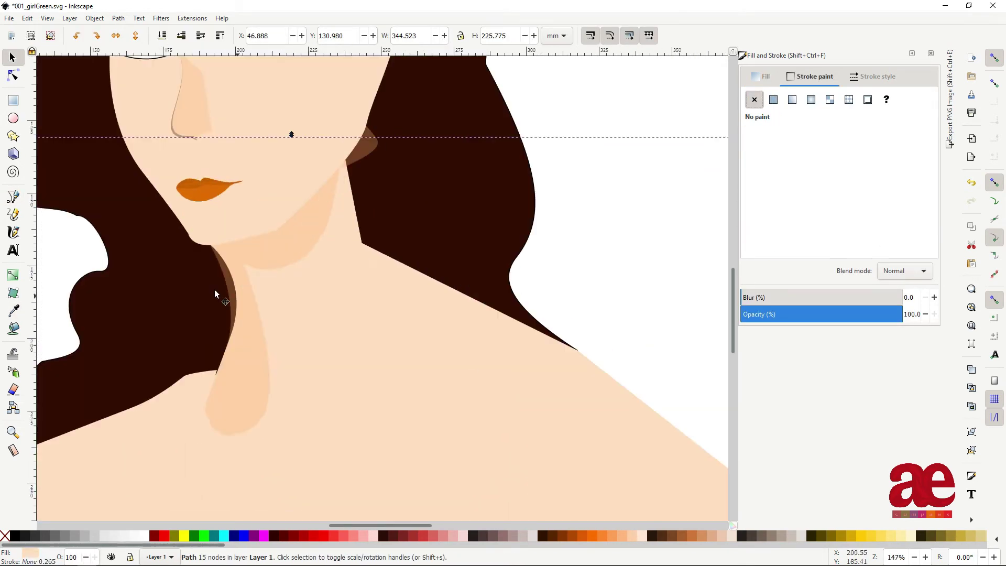
click(236, 302)
ctrl+scroll(236, 302, up, 5)
mouse_move(225, 209)
mouse_down()
mouse_move(196, 156)
mouse_move(281, 141)
mouse_up()
ctrl+scroll(281, 141, down, 1)
ctrl+scroll(245, 220, down, 1)
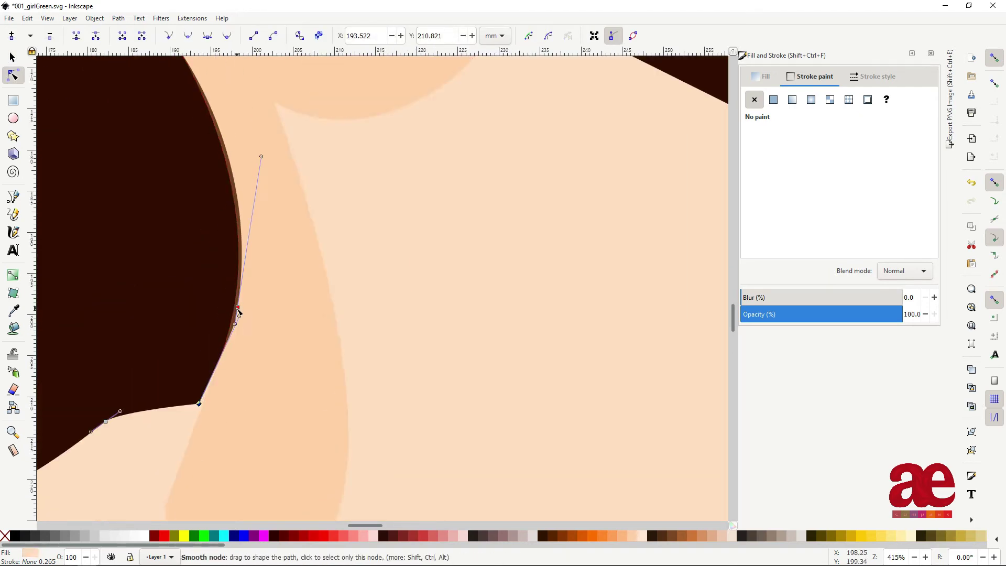
ctrl+scroll(342, 313, down, 4)
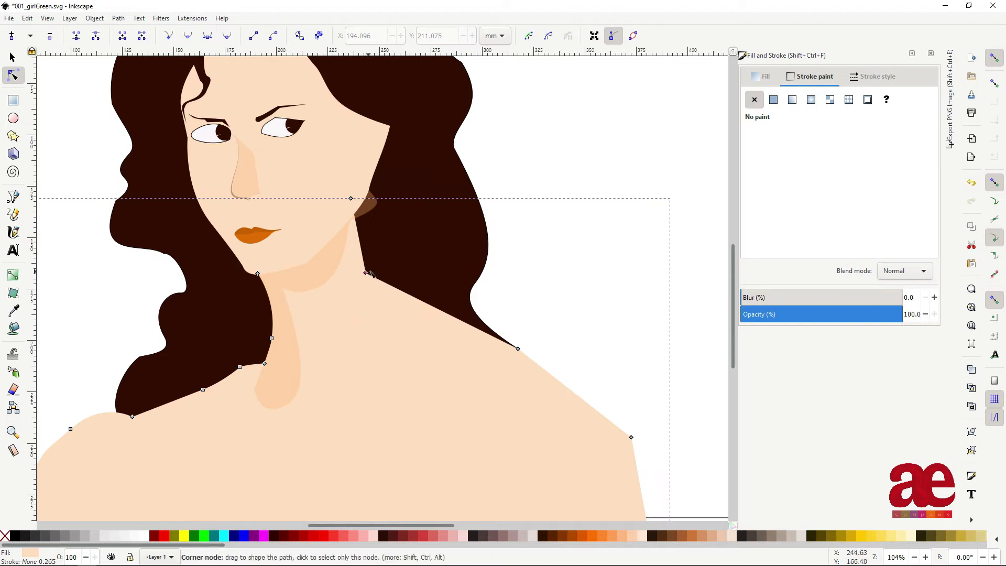
ctrl+scroll(393, 220, up, 1)
Step: Move the neck shadow's nodes, add one, and bend its lower edge into a slimmer taper
click(344, 177)
click(295, 310)
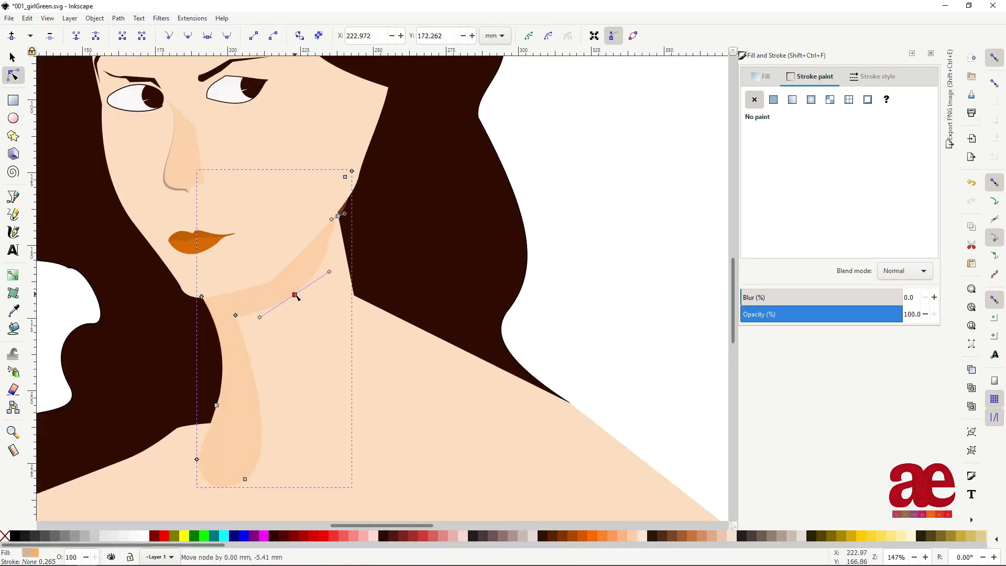
ctrl+scroll(294, 310, down, 1)
click(762, 76)
drag(817, 208, 789, 208)
ctrl+scroll(238, 350, up, 2)
drag(224, 322, 264, 294)
double_click(237, 341)
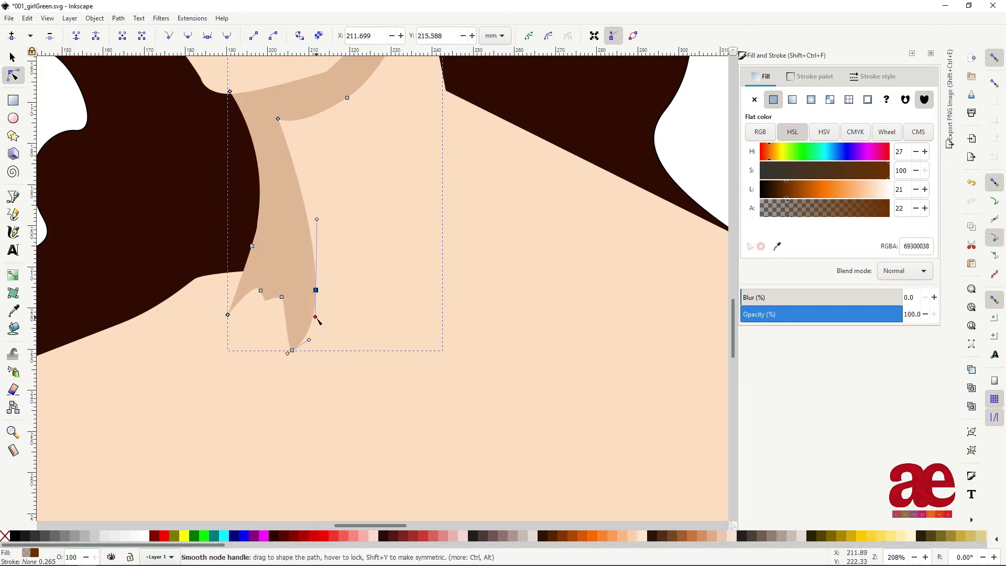
drag(315, 317, 321, 236)
ctrl+scroll(298, 295, down, 3)
Step: Raise the neck shadow's alpha to 35 in Fill and Stroke
key(Escape)
key(s)
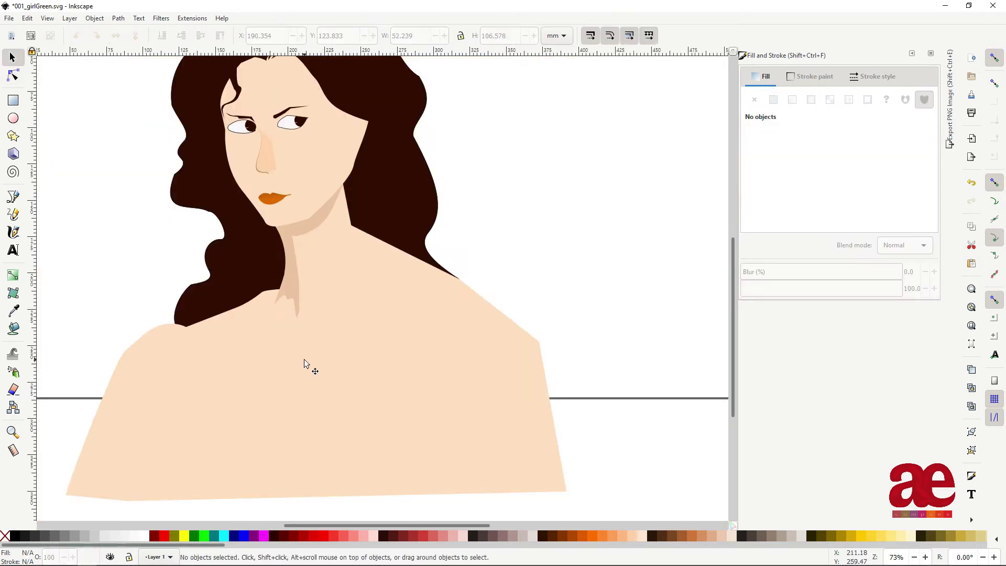
click(304, 362)
click(777, 297)
click(804, 208)
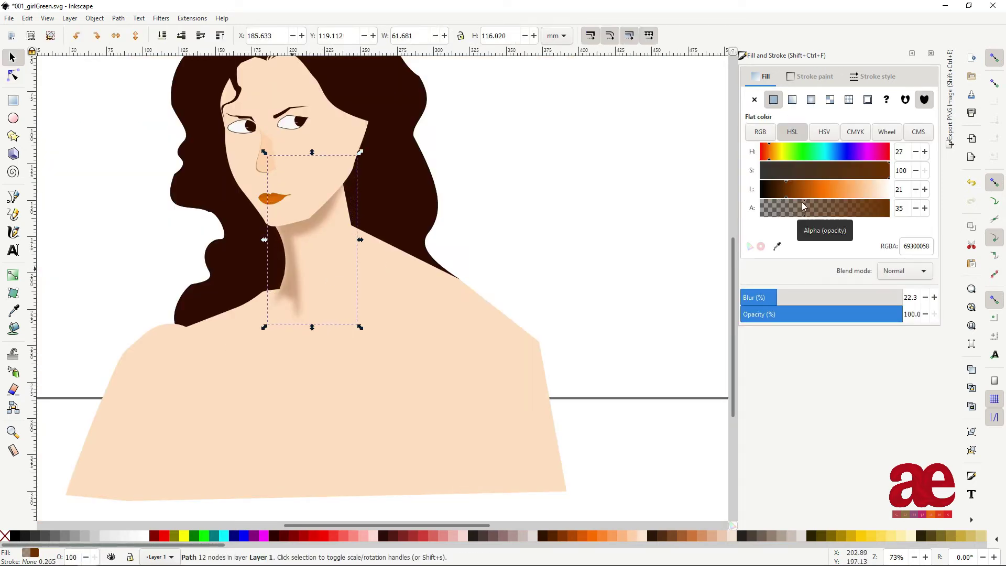
key(Escape)
Step: Reshape the chin curve of the face with the Node tool
ctrl+scroll(358, 313, up, 1)
ctrl+scroll(352, 337, up, 2)
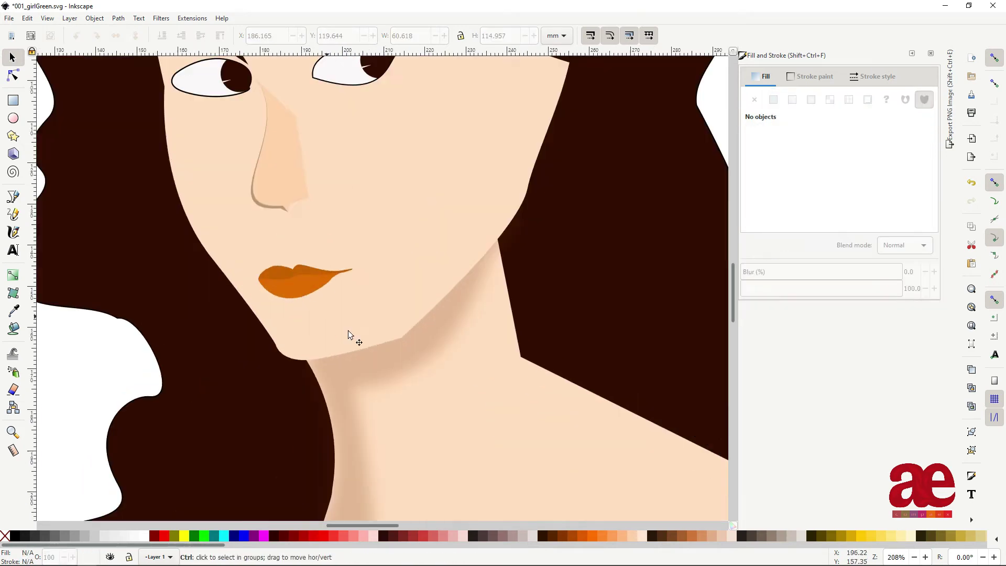
key(b)
click(355, 331)
key(n)
click(343, 356)
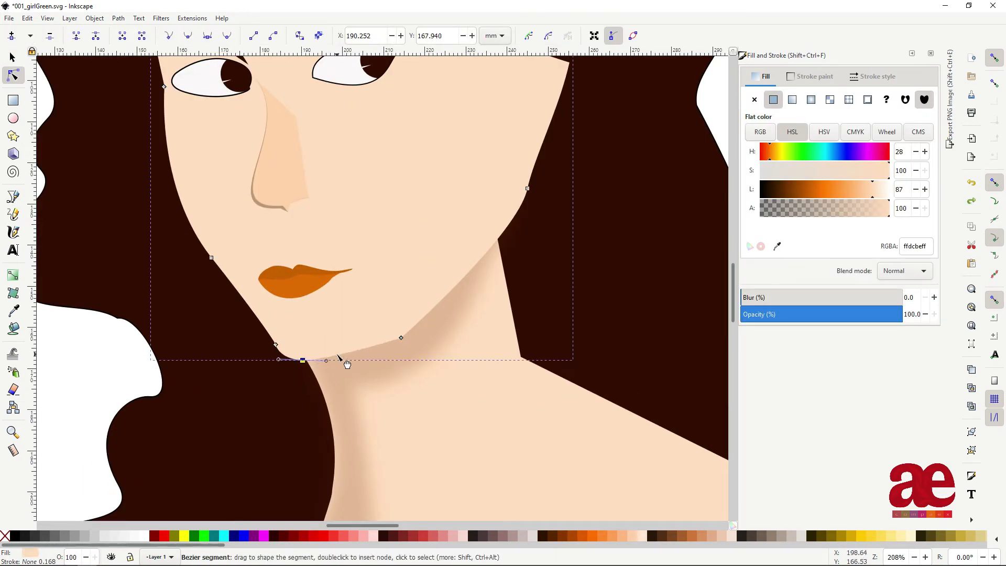
drag(338, 355, 343, 365)
scroll(542, 330, up, 5)
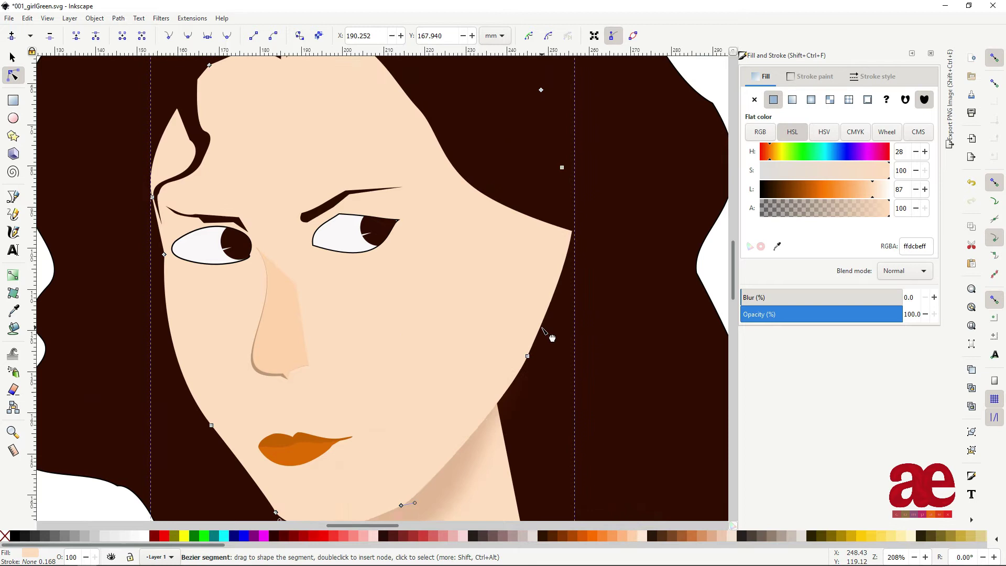
scroll(516, 261, down, 5)
Step: Reshape the forehead hair piece's hairline curve beside the cheek
click(514, 262)
scroll(508, 293, up, 3)
scroll(503, 335, up, 3)
scroll(502, 356, down, 1)
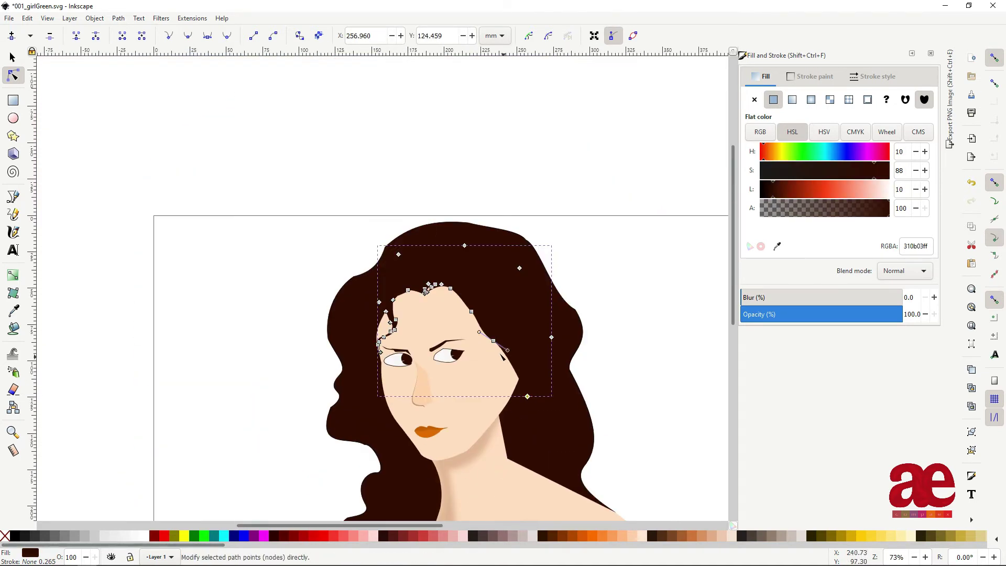
key(Escape)
click(494, 341)
scroll(494, 340, up, 2)
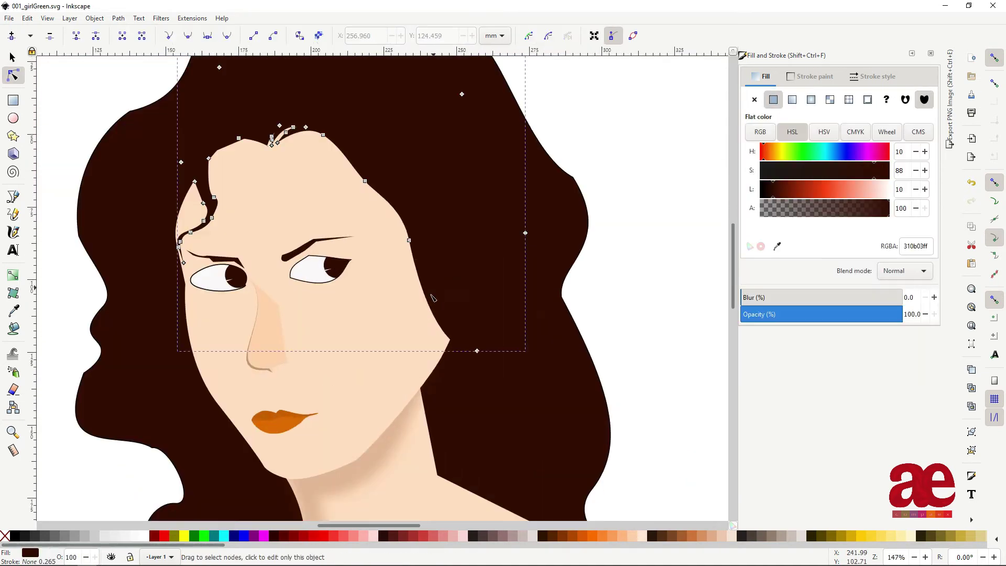
drag(458, 321, 449, 337)
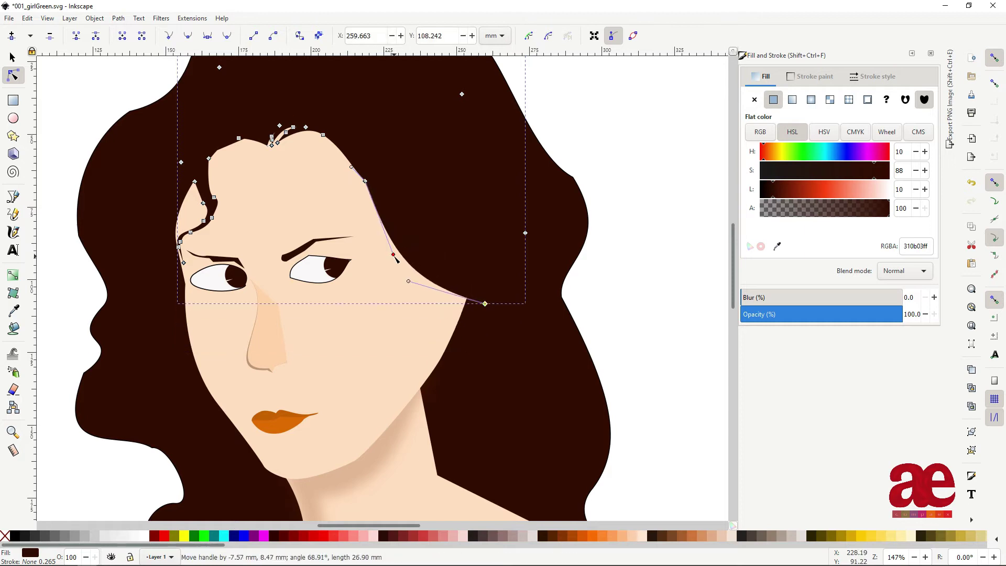
scroll(446, 337, down, 4)
Step: Deselect everything and save the drawing with Ctrl+S
key(Escape)
key(s)
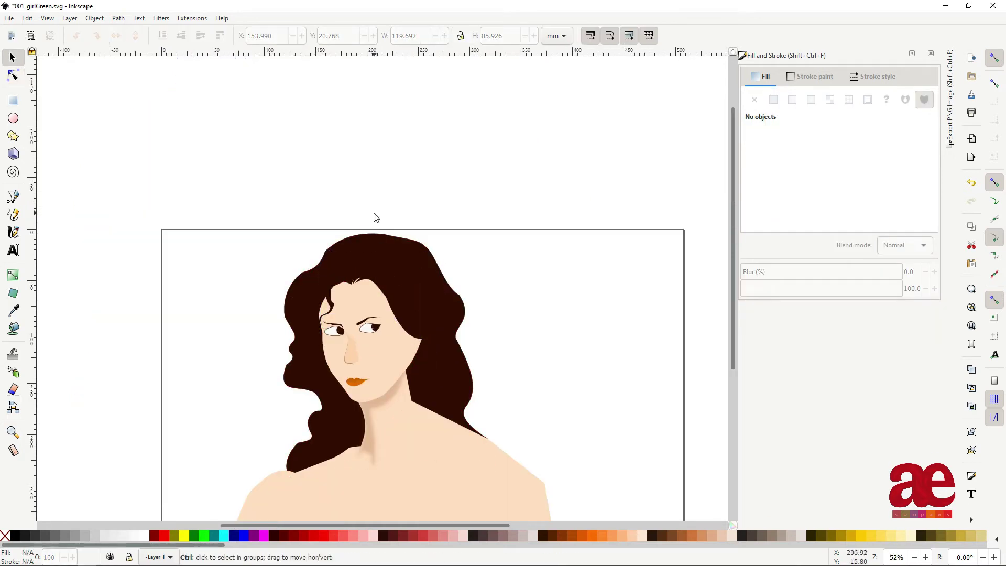
key(ctrl+s)
scroll(395, 325, up, 3)
scroll(451, 322, down, 1)
Step: Draw a closed dress outline across the shoulders with the Pen tool
scroll(450, 322, down, 1)
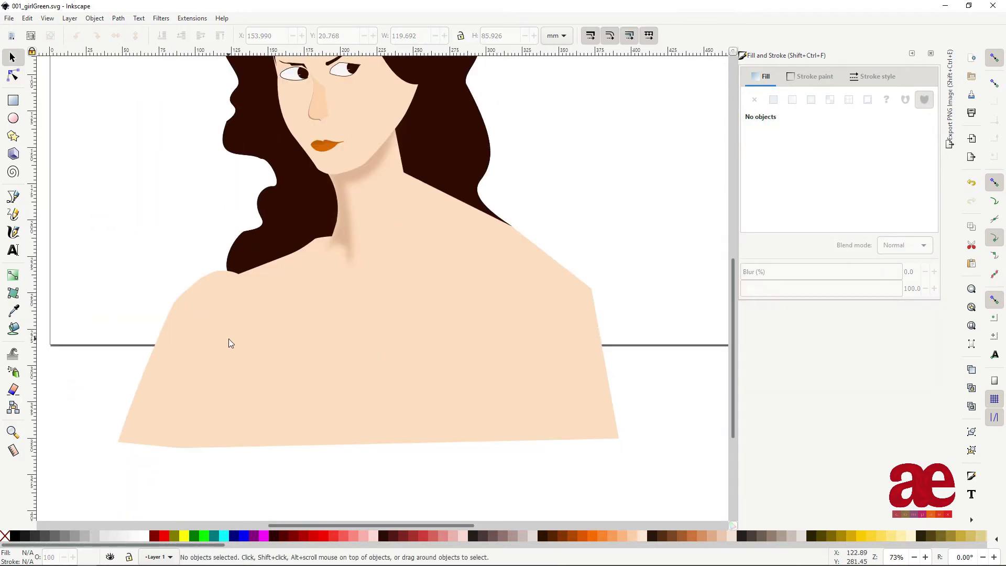
key(b)
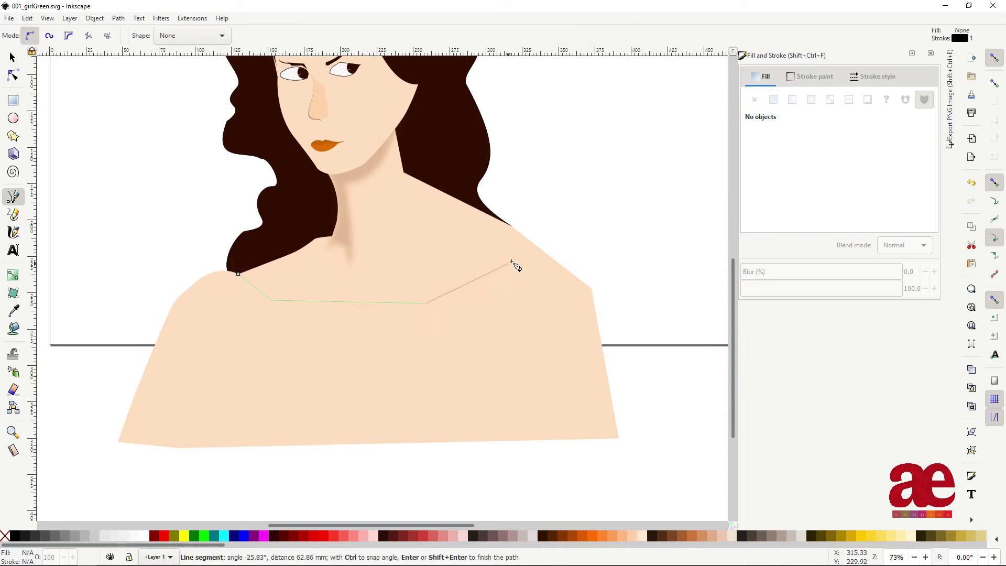
click(611, 279)
click(653, 458)
click(119, 469)
drag(74, 419, 96, 384)
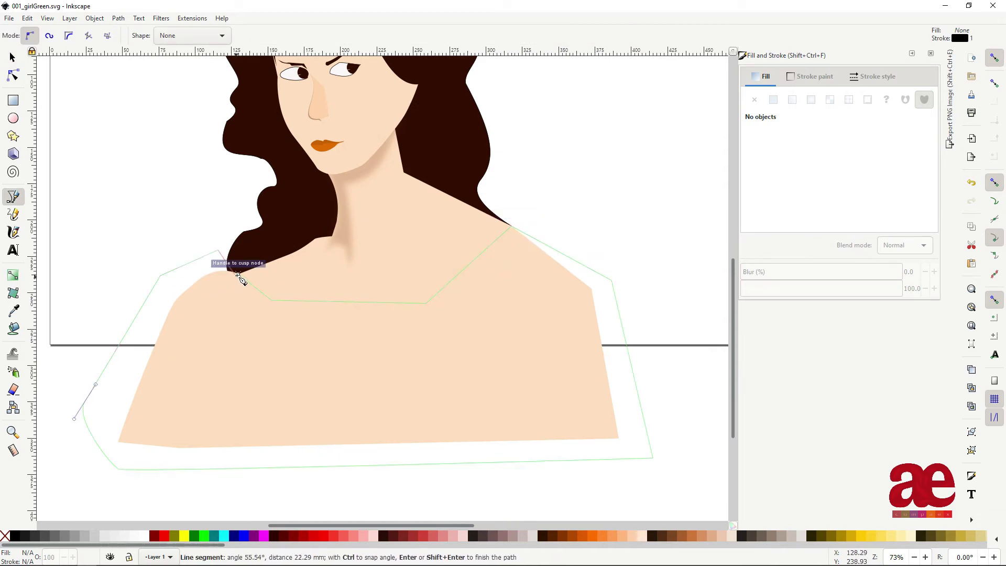
click(239, 275)
Step: Fill the dress dark green and lower it beneath the skin shape
key(d)
click(773, 99)
click(789, 189)
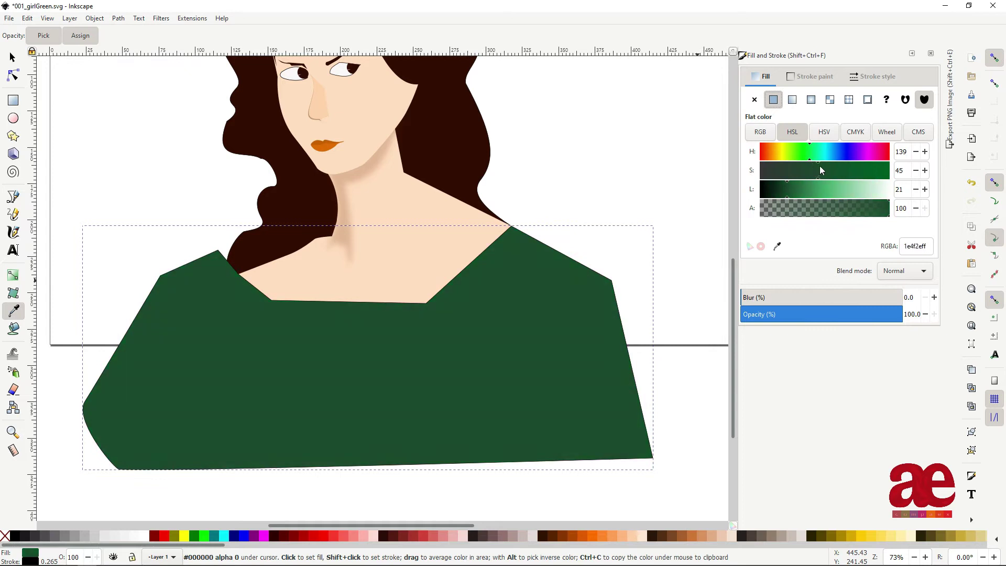
drag(821, 171, 778, 170)
drag(787, 189, 806, 190)
scroll(398, 257, down, 1)
key(b)
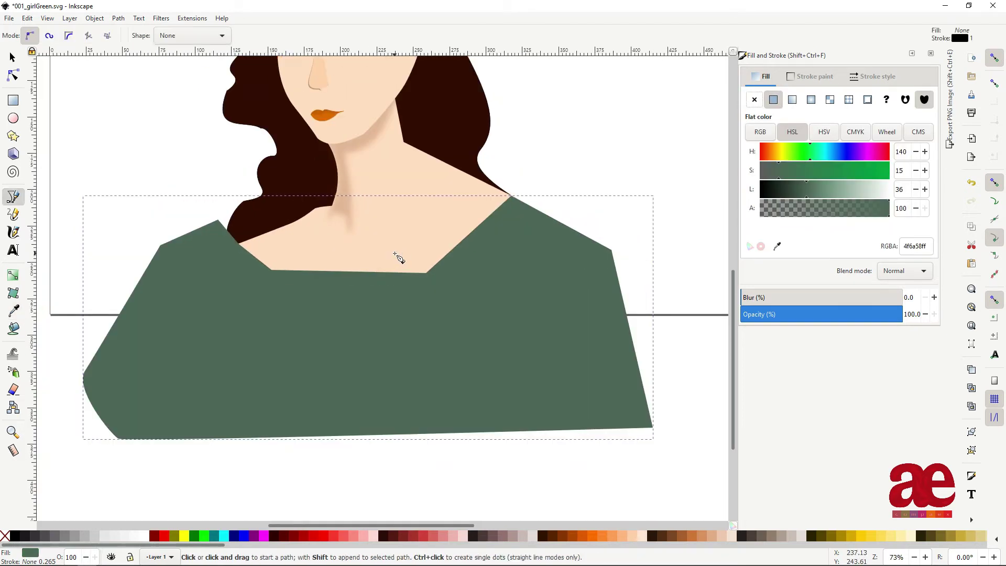
key(s)
key(Page_Down)
Step: Curve the dress's shoulder edge and reshape the matching skin edge
key(n)
ctrl+scroll(210, 232, up, 3)
mouse_move(266, 263)
mouse_down()
mouse_move(232, 273)
mouse_move(184, 314)
mouse_up()
click(234, 281)
drag(233, 280, 224, 307)
ctrl+scroll(325, 378, down, 2)
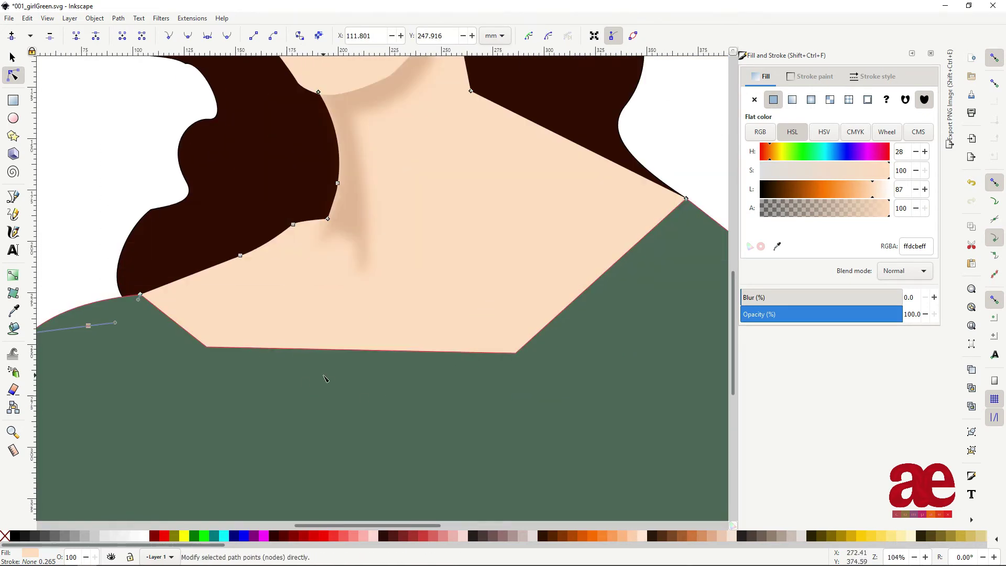
ctrl+scroll(325, 378, down, 2)
Step: Move a skin node upward near the collarbone
click(480, 335)
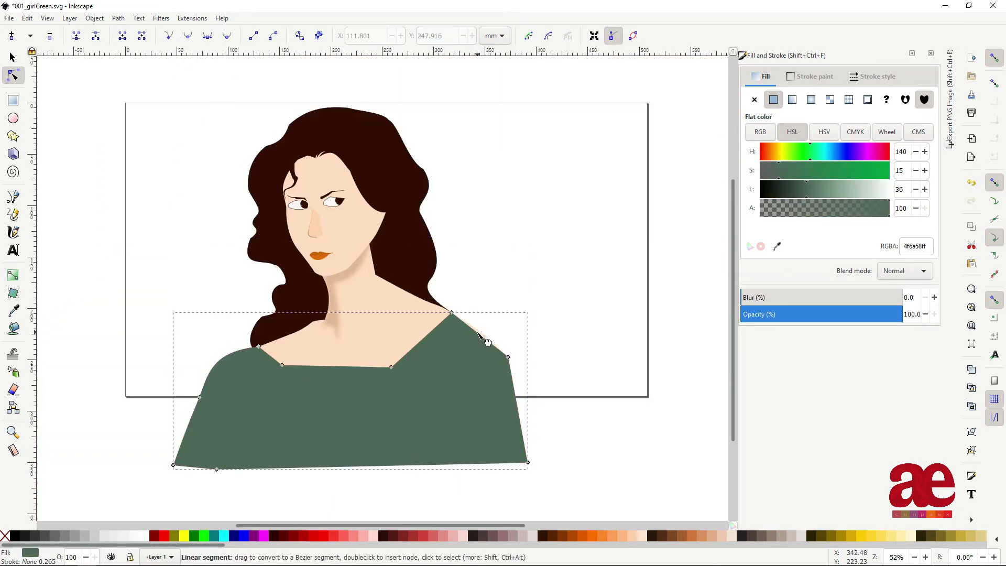
ctrl+scroll(272, 348, up, 2)
click(307, 338)
ctrl+scroll(306, 339, up, 2)
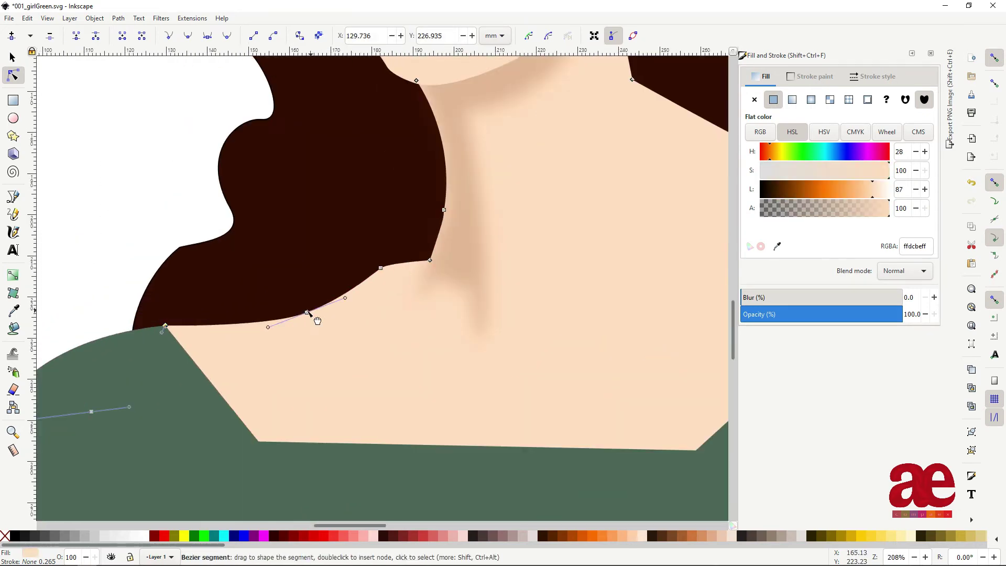
drag(309, 315, 304, 300)
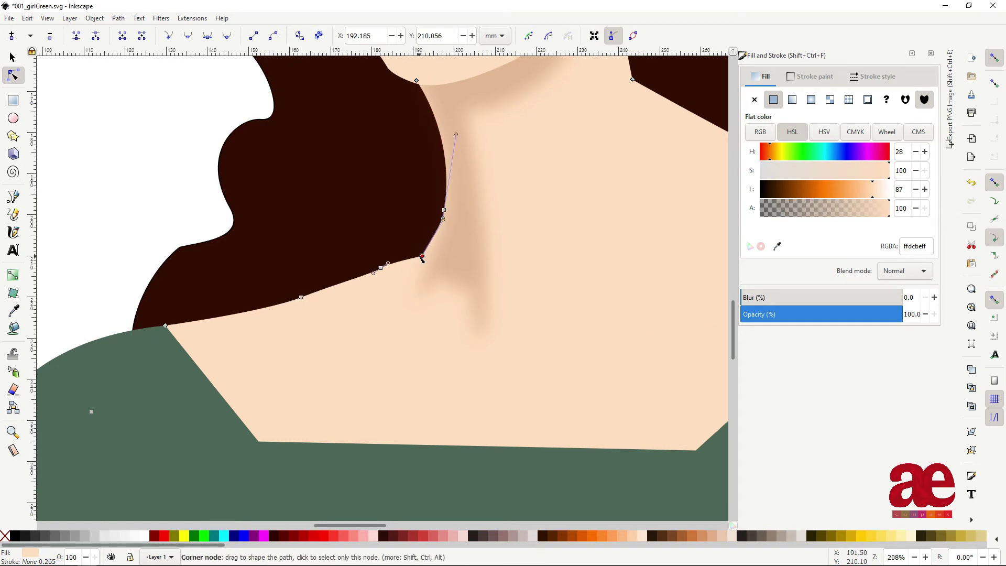
ctrl+scroll(422, 257, down, 4)
Step: Select the green dress and save the drawing
click(398, 347)
scroll(213, 263, down, 2)
key(ctrl+s)
ctrl+scroll(213, 262, up, 3)
ctrl+scroll(173, 330, down, 2)
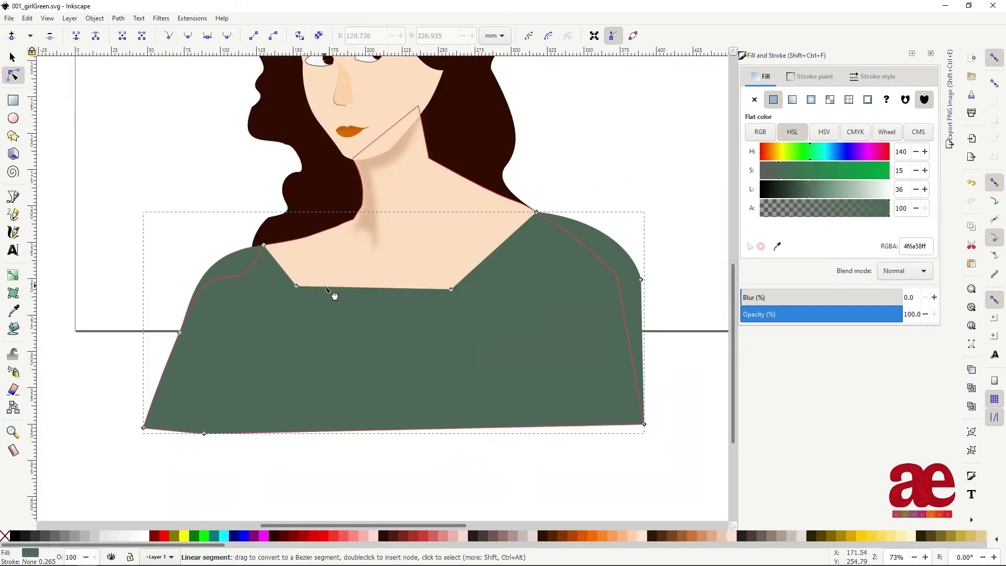
Step: Bend both straight neckline segments of the dress into a curved scoop neckline
ctrl+scroll(324, 287, up, 3)
scroll(278, 247, right, 5)
drag(375, 292, 375, 314)
scroll(584, 386, right, 5)
drag(488, 169, 513, 182)
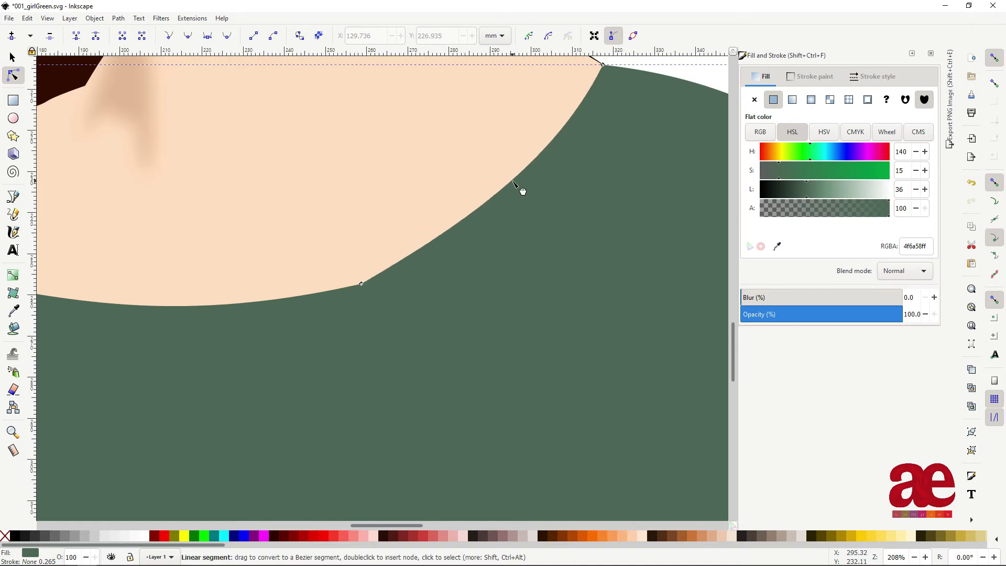
ctrl+scroll(364, 271, down, 3)
ctrl+scroll(229, 286, up, 3)
Step: Draw the collar outline along the neckline and fill it with pale cream lightened from the skin colour
key(b)
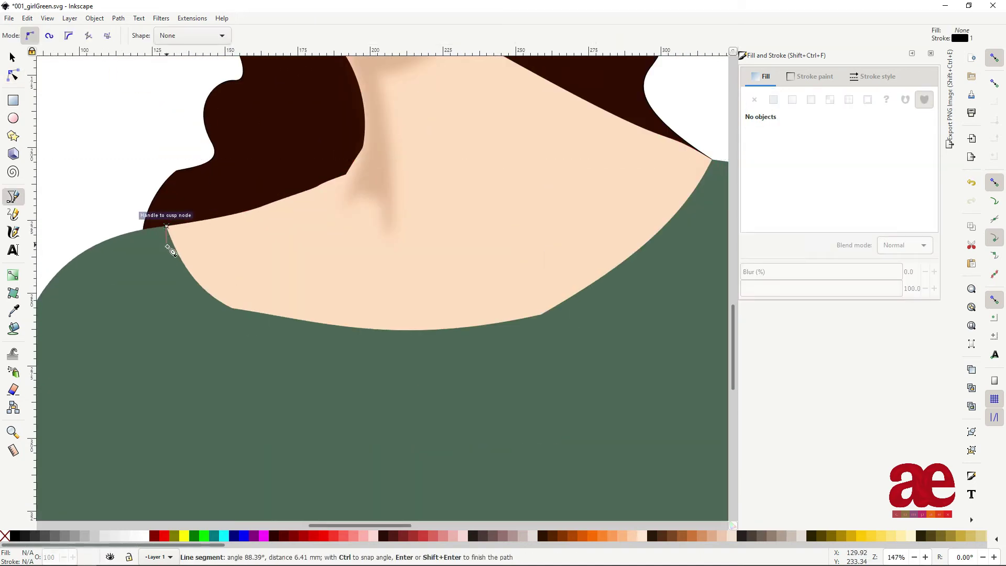
ctrl+scroll(167, 205, up, 2)
drag(341, 452, 341, 452)
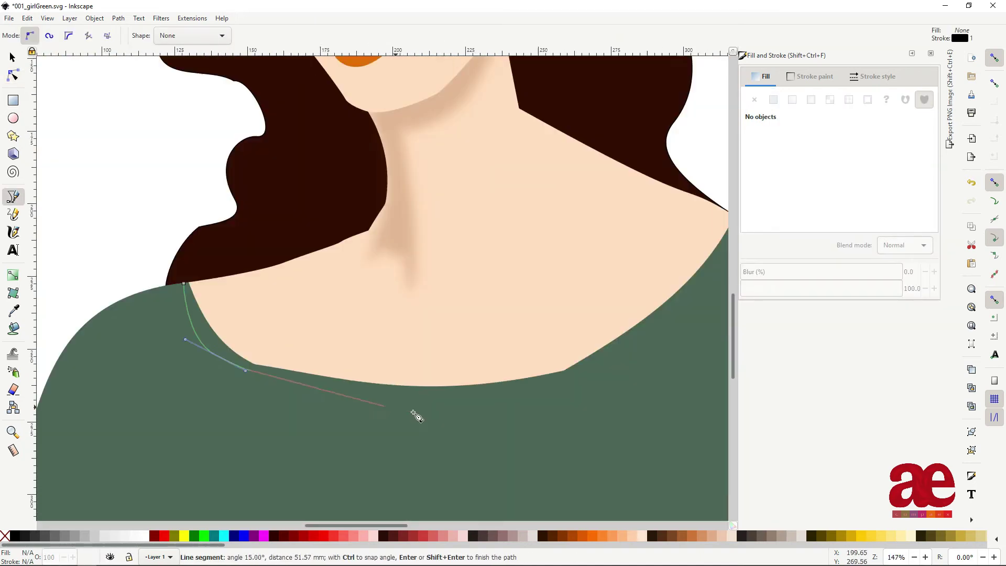
ctrl+scroll(416, 416, down, 3)
drag(619, 277, 623, 224)
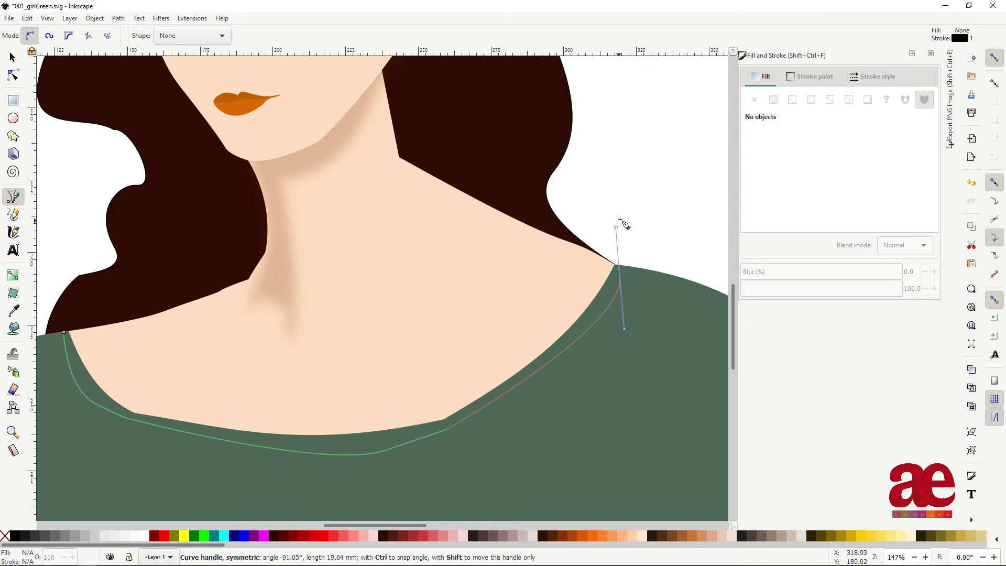
click(64, 332)
click(773, 99)
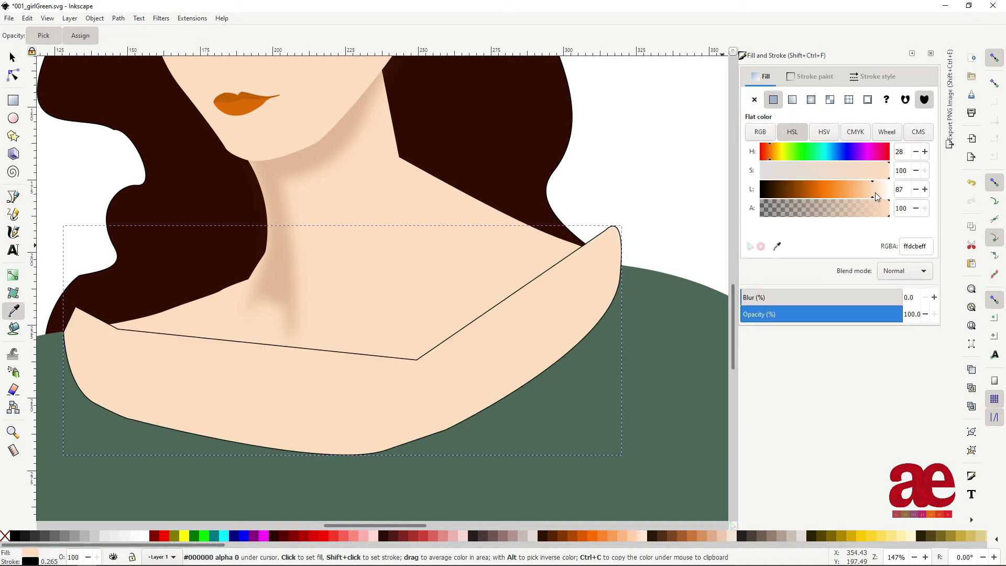
click(659, 350)
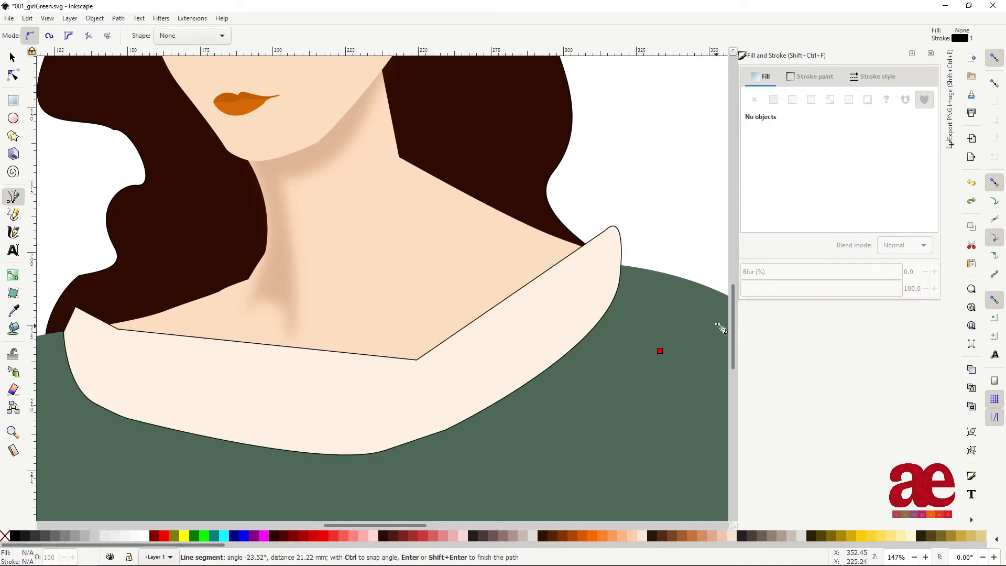
Step: Lower the collar beneath the neck skin with Page Down
key(s)
click(608, 297)
key(Page_Down)
scroll(227, 422, down, 3)
ctrl+scroll(227, 422, up, 1)
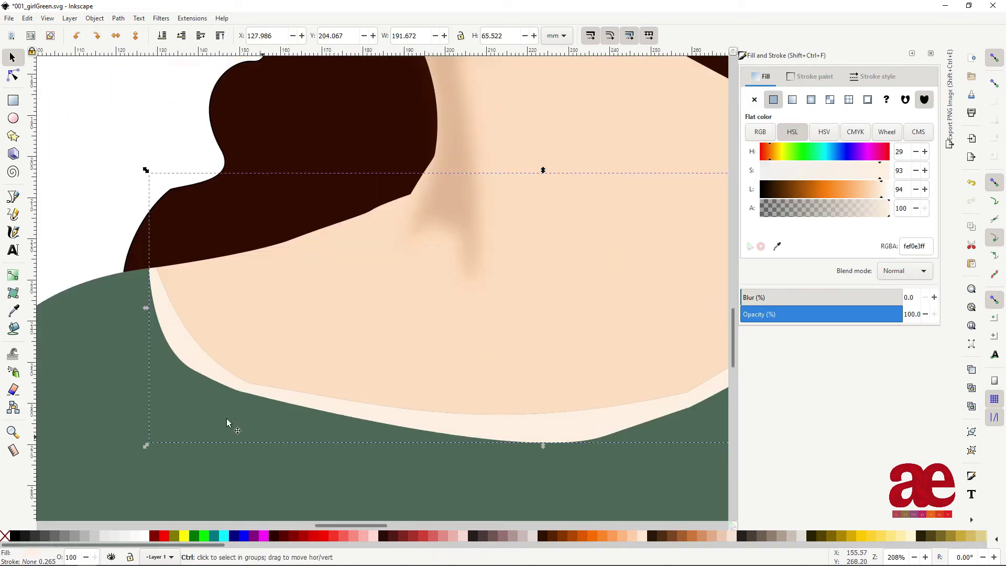
Step: Reshape the collar's lower curve and its right end
key(n)
drag(199, 404, 169, 365)
mouse_move(529, 443)
mouse_down()
mouse_move(532, 464)
mouse_move(513, 443)
mouse_up()
scroll(524, 314, right, 10)
drag(611, 293, 557, 293)
ctrl+scroll(666, 391, down, 1)
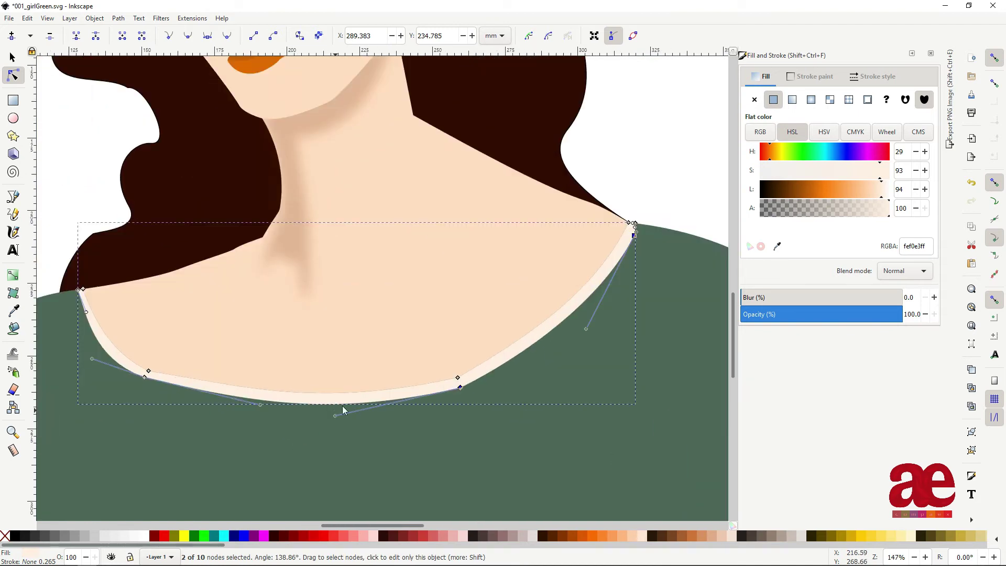
key(s)
ctrl+scroll(344, 398, up, 2)
ctrl+scroll(340, 382, up, 2)
ctrl+scroll(339, 377, up, 1)
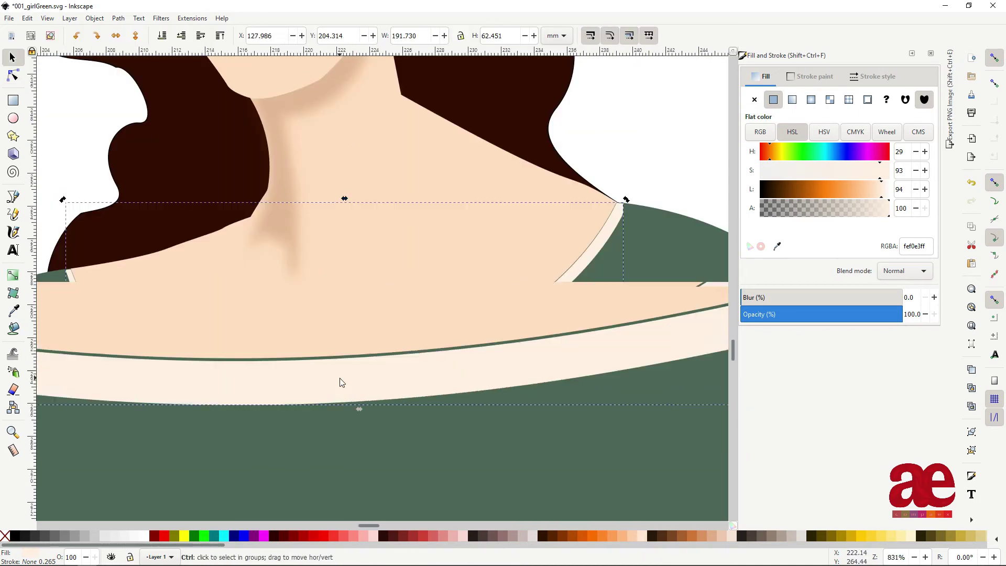
ctrl+scroll(340, 378, down, 4)
ctrl+scroll(608, 213, up, 3)
Step: Nudge the collar's right-end node, raise its left tip to the shoulder, and save
key(n)
drag(604, 217, 601, 219)
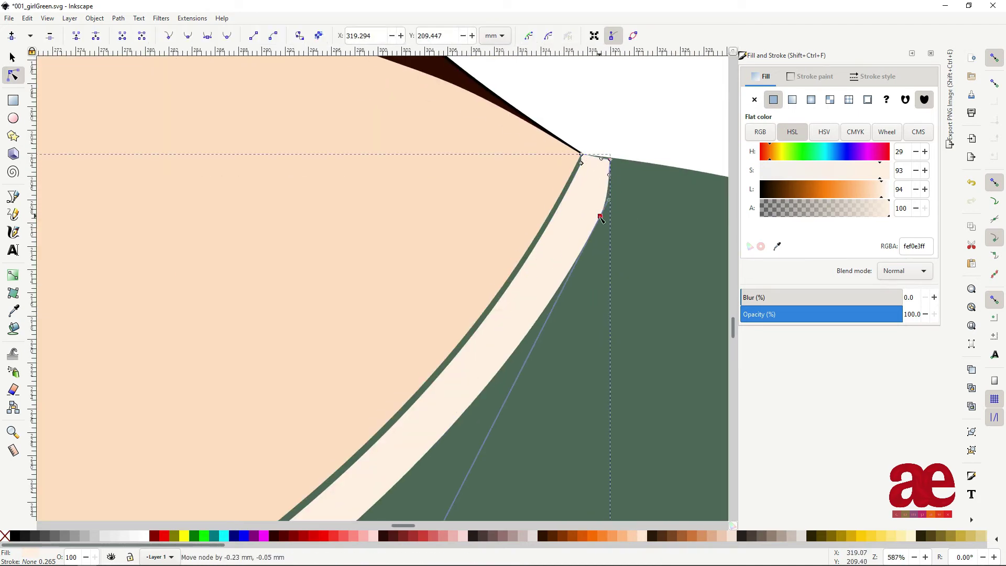
ctrl+scroll(612, 159, down, 3)
ctrl+scroll(262, 328, up, 4)
drag(351, 274, 338, 241)
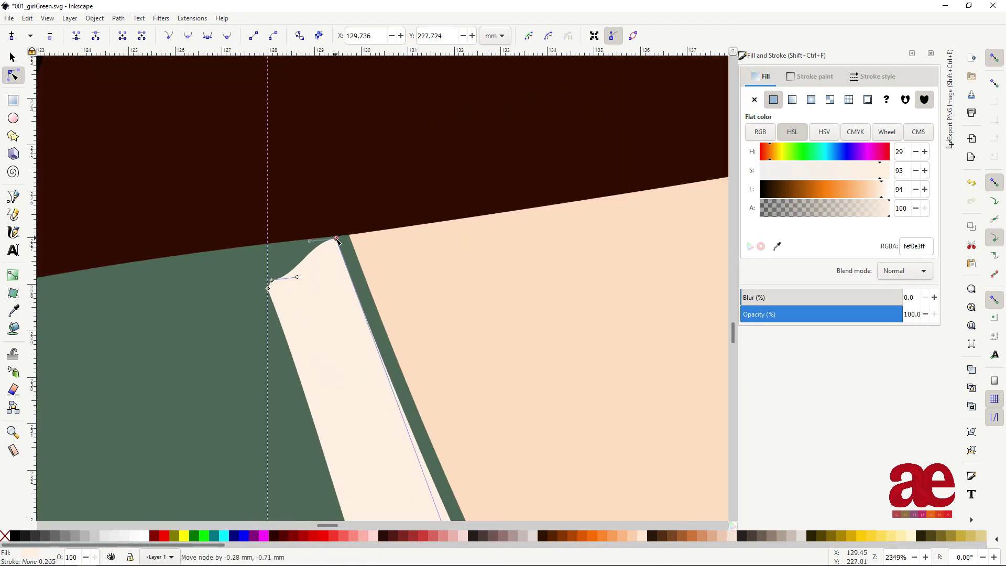
ctrl+scroll(303, 336, down, 5)
ctrl+scroll(304, 337, down, 5)
key(s)
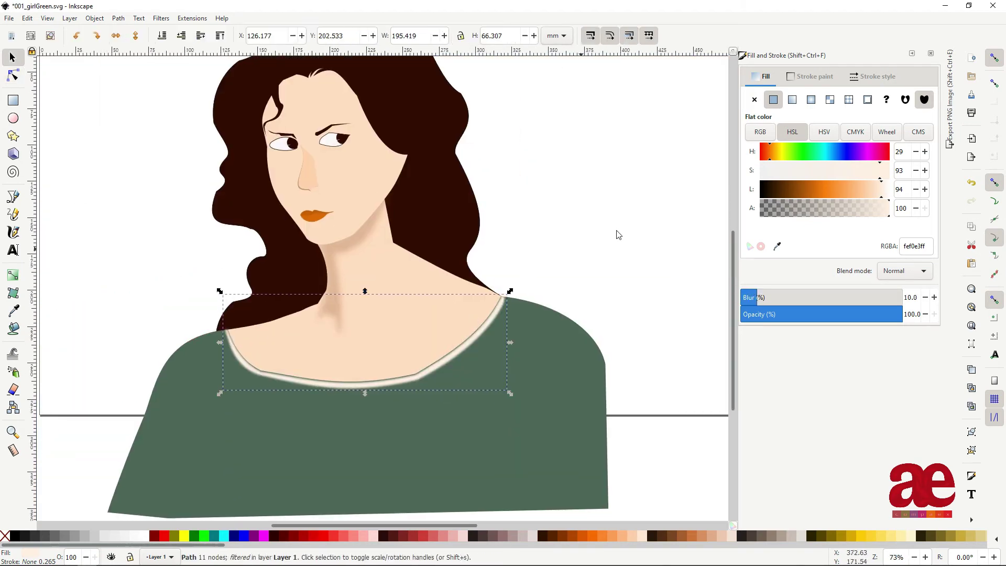
click(617, 234)
key(ctrl+s)
Step: Adjust a curve handle on the neck skin outline
ctrl+scroll(285, 273, up, 5)
ctrl+scroll(476, 385, down, 5)
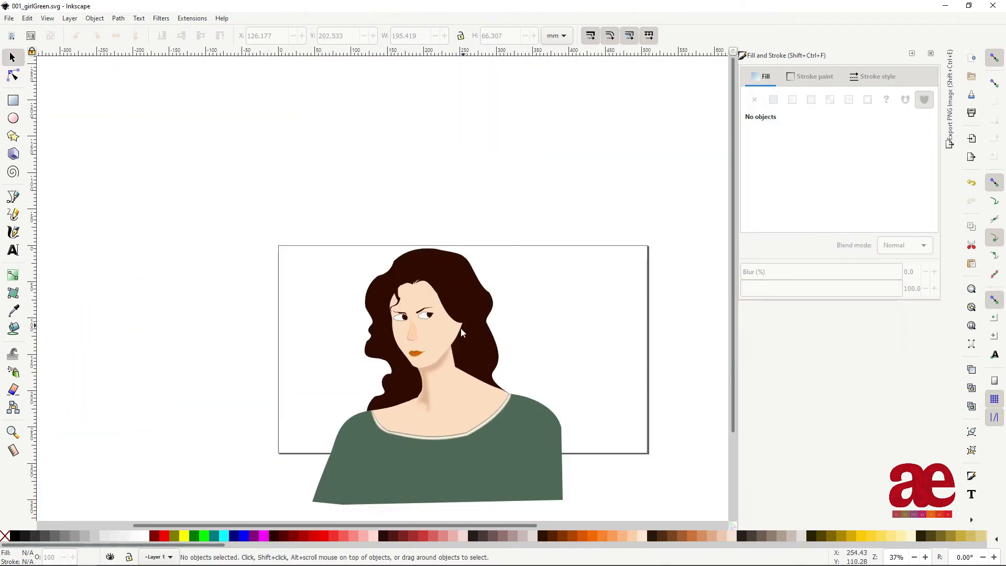
ctrl+scroll(461, 328, up, 5)
key(n)
click(483, 297)
drag(446, 161, 444, 158)
ctrl+scroll(523, 293, down, 5)
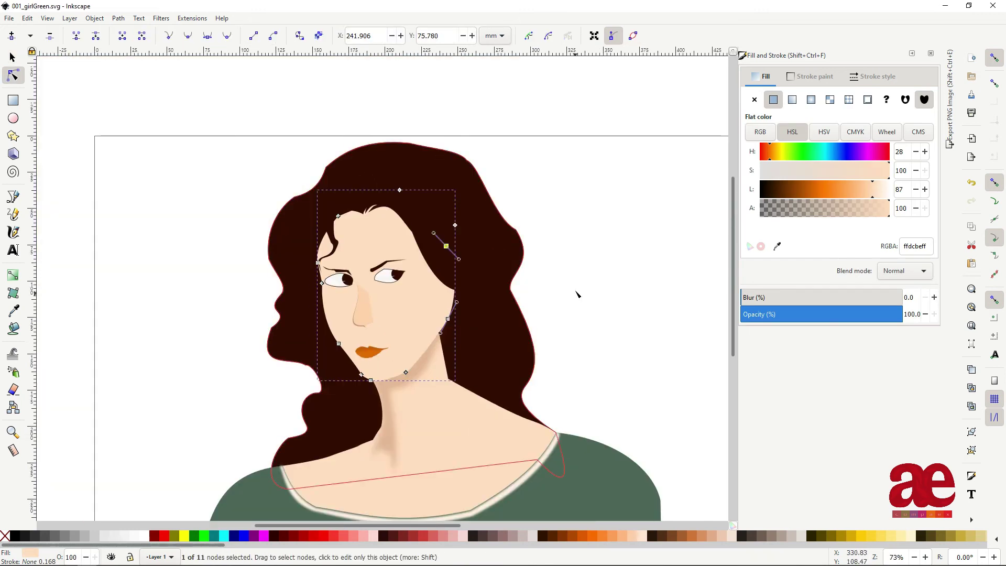
click(577, 292)
key(s)
ctrl+scroll(288, 309, up, 3)
ctrl+scroll(357, 347, up, 2)
ctrl+scroll(340, 314, down, 3)
ctrl+scroll(324, 288, up, 1)
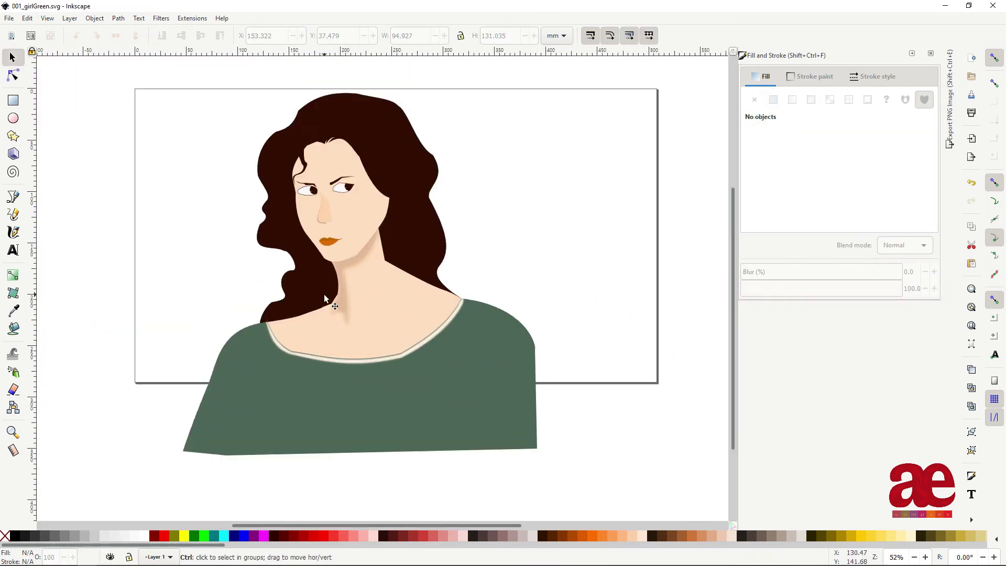
ctrl+scroll(225, 401, up, 1)
key(n)
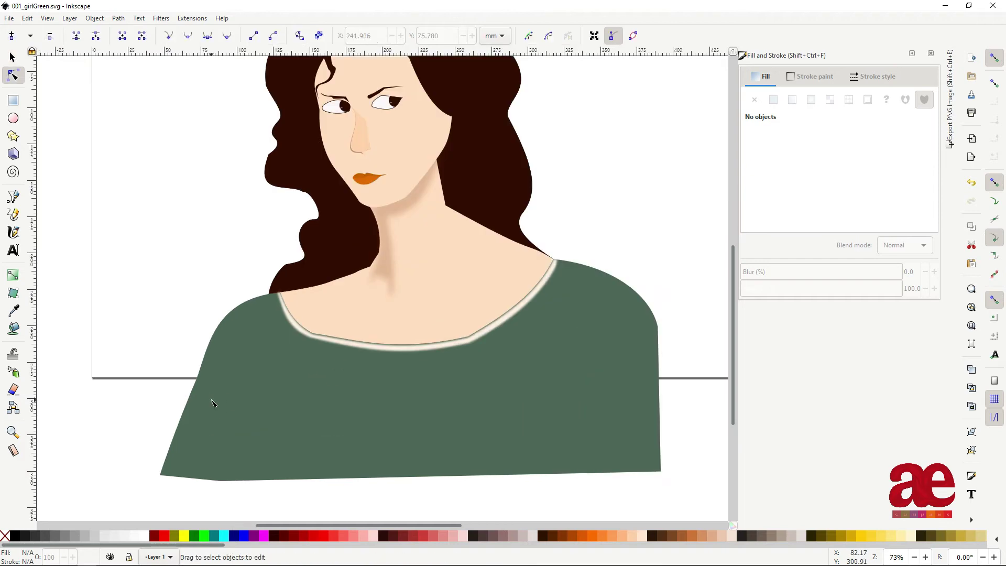
click(194, 382)
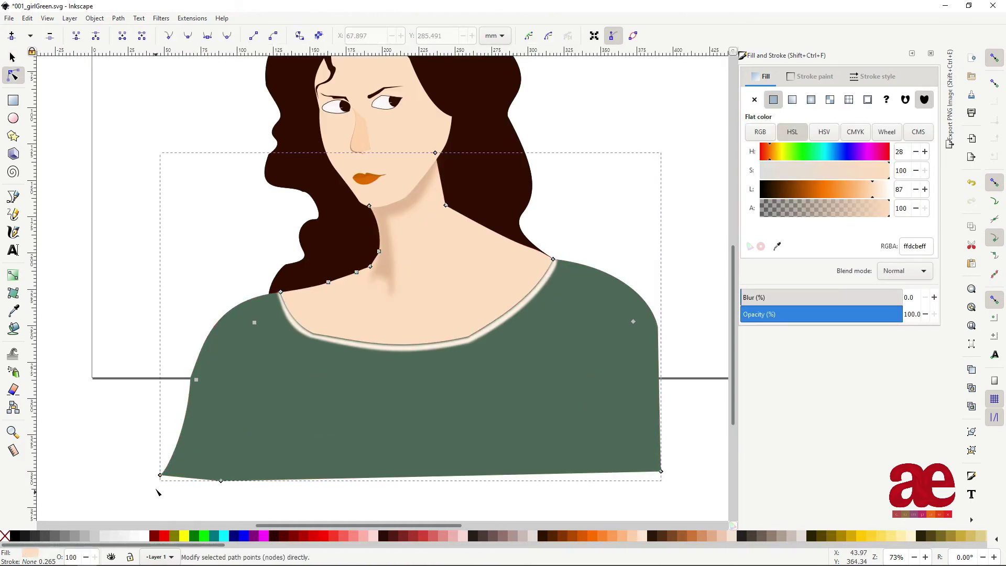
scroll(371, 485, down, 1)
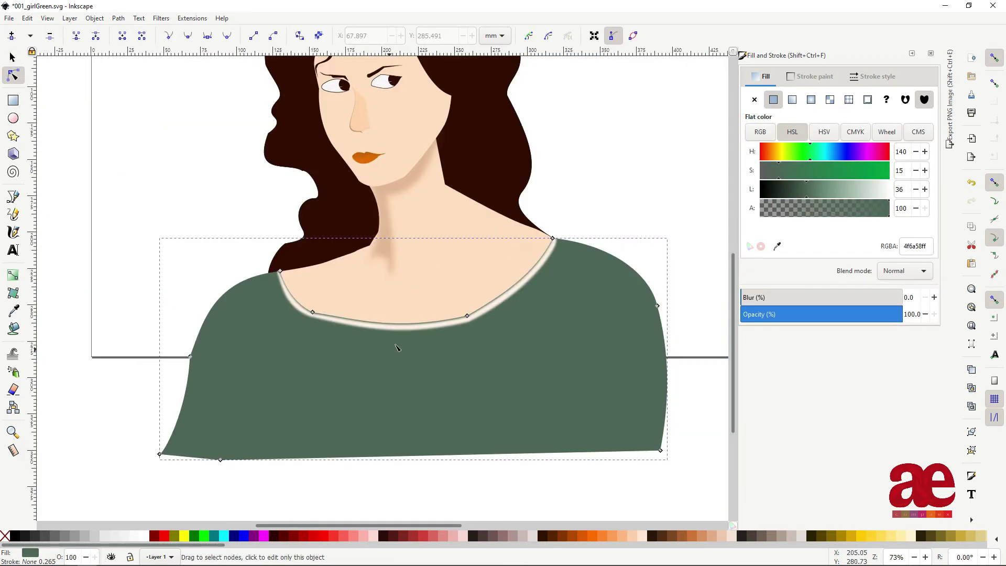
Step: Start a narrow strip path running down from the neckline
key(b)
click(398, 328)
click(388, 401)
ctrl+scroll(388, 401, up, 3)
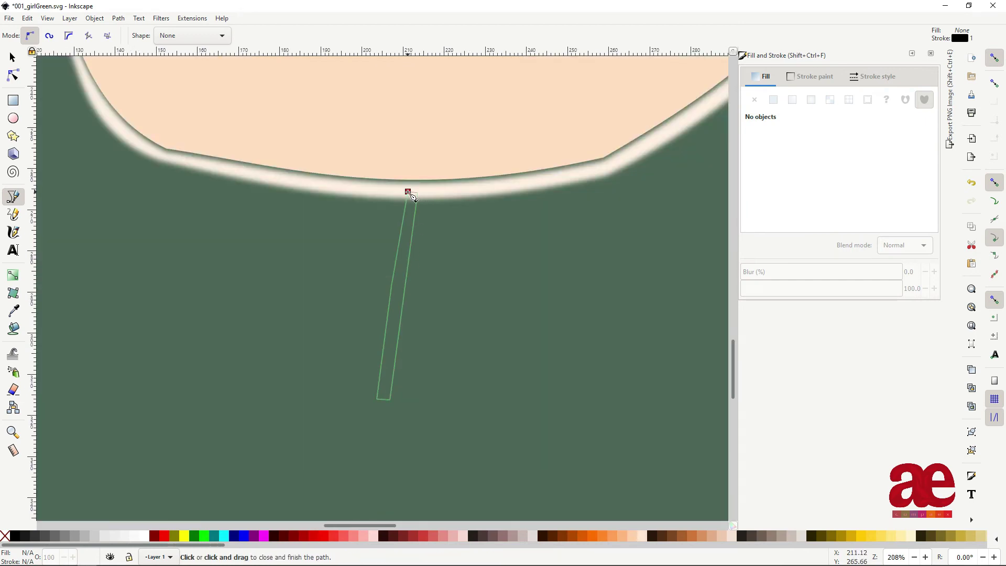
Step: Close the strip, fill it with the collar's cream colour, and bend its edge
click(407, 192)
key(d)
click(460, 191)
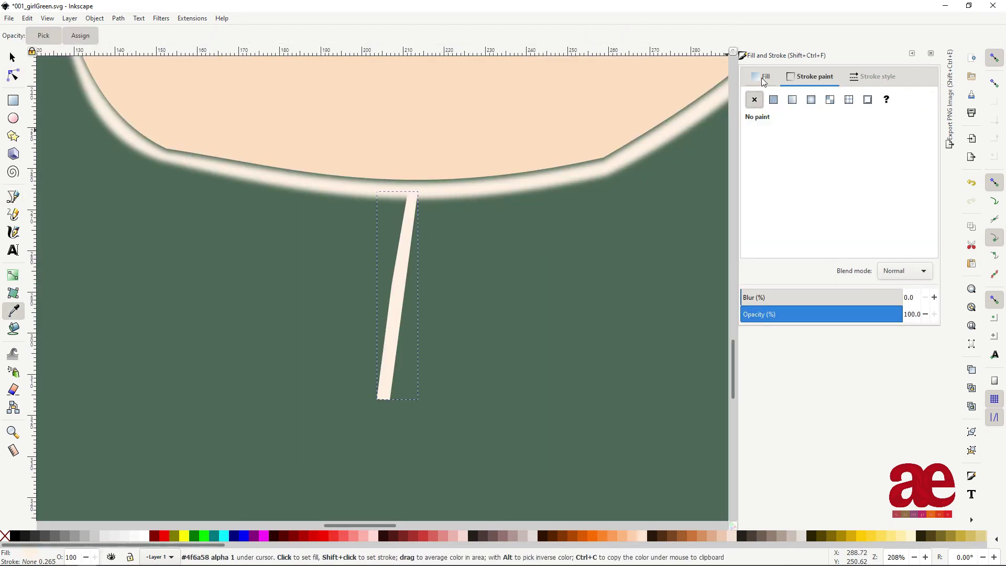
key(n)
mouse_move(412, 309)
mouse_down()
mouse_move(393, 273)
mouse_move(414, 276)
mouse_up()
ctrl+scroll(372, 269, up, 5)
ctrl+scroll(367, 314, down, 5)
ctrl+scroll(369, 392, up, 4)
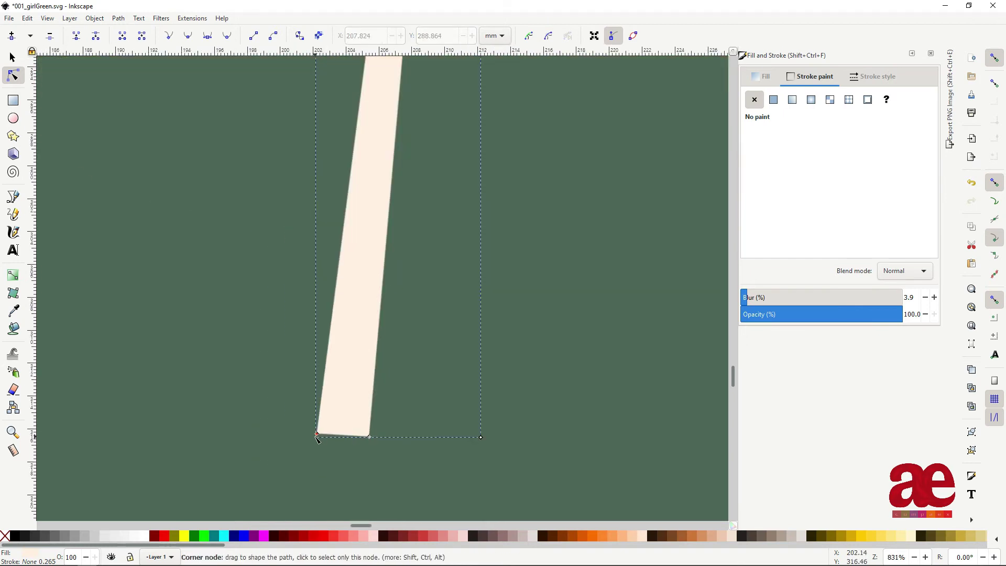
ctrl+scroll(384, 283, down, 3)
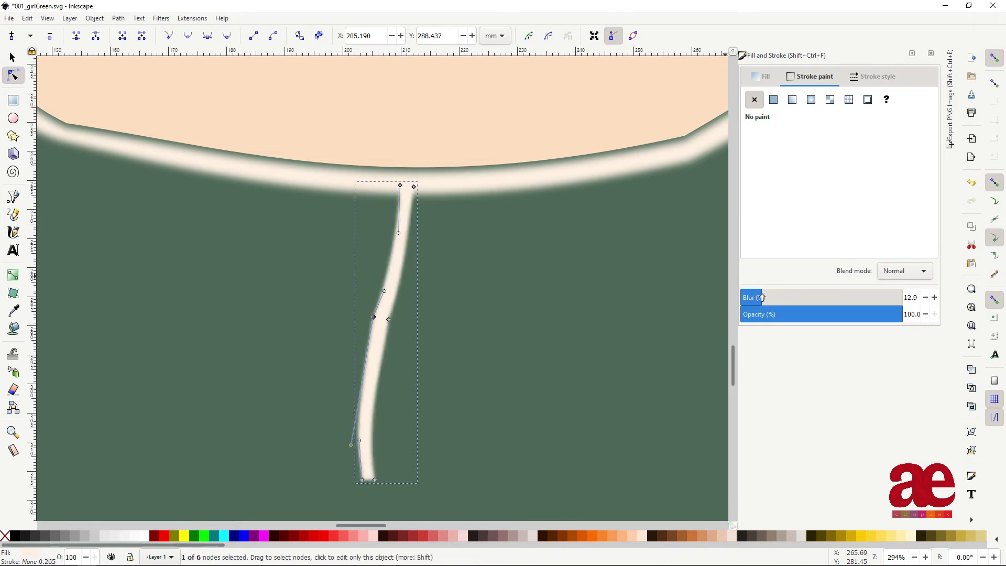
Step: Blur the strip by 10 and shift it slightly under the neckline
key(s)
ctrl+scroll(366, 282, down, 2)
drag(56, 321, 175, 258)
ctrl+scroll(316, 309, up, 3)
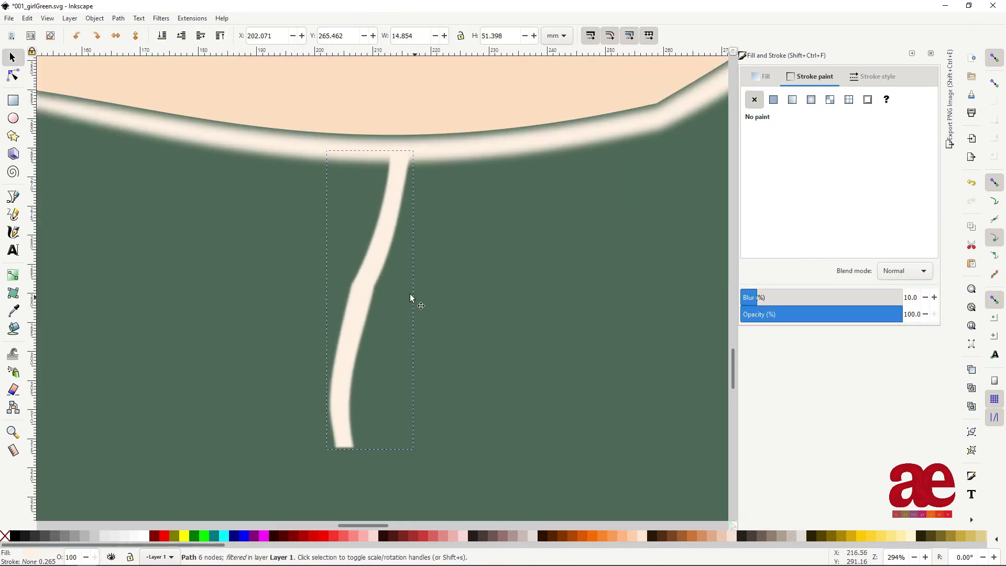
ctrl+scroll(410, 297, down, 4)
drag(410, 296, 338, 308)
click(104, 163)
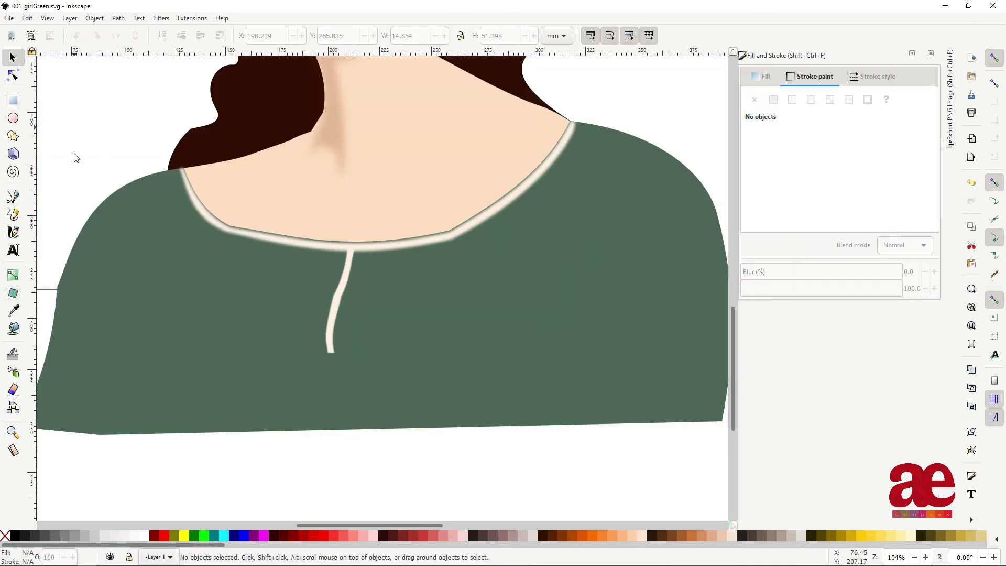
double_click(193, 147)
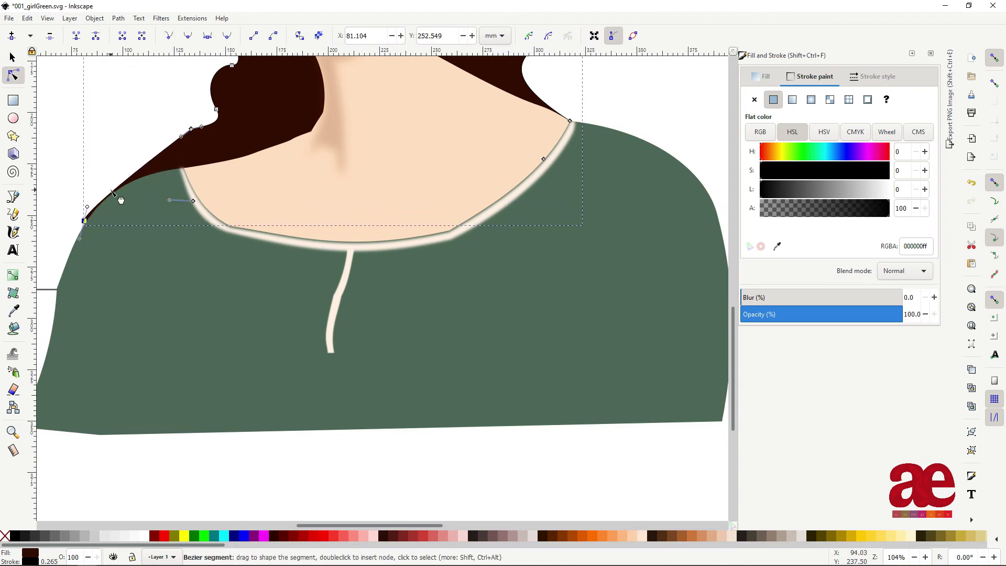
Step: Save the drawing
ctrl+scroll(212, 113, up, 3)
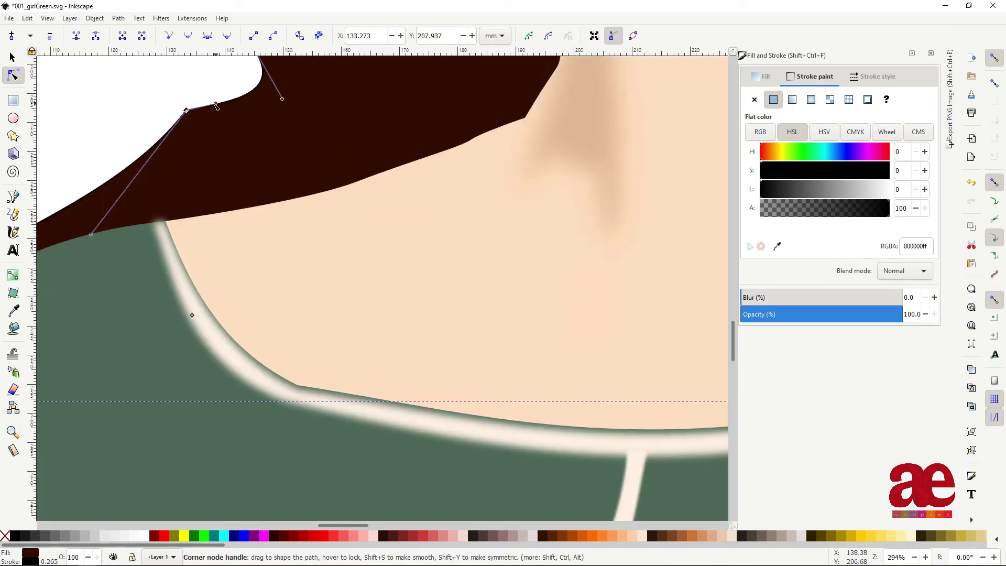
ctrl+scroll(246, 148, down, 4)
ctrl+scroll(235, 144, down, 3)
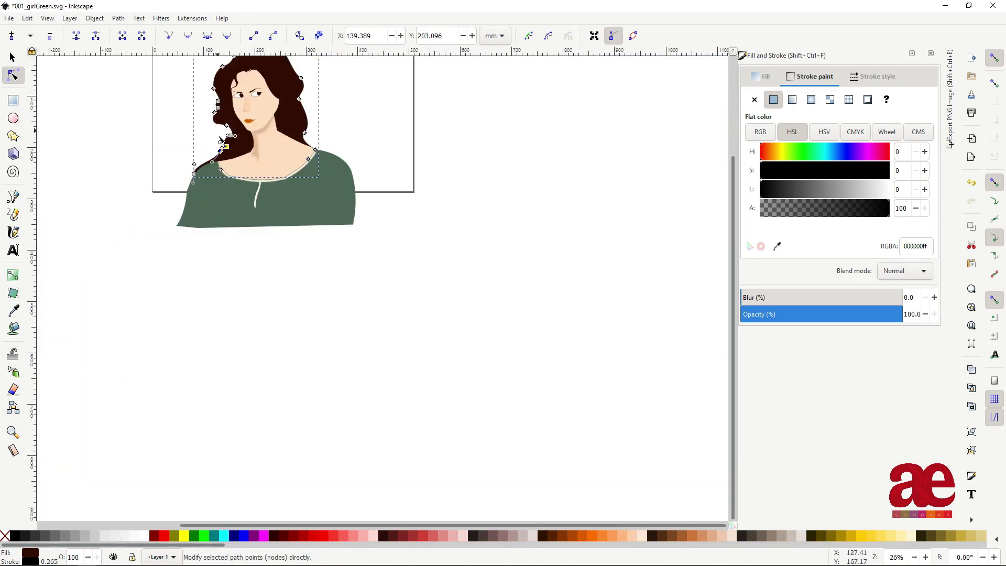
ctrl+scroll(249, 198, up, 4)
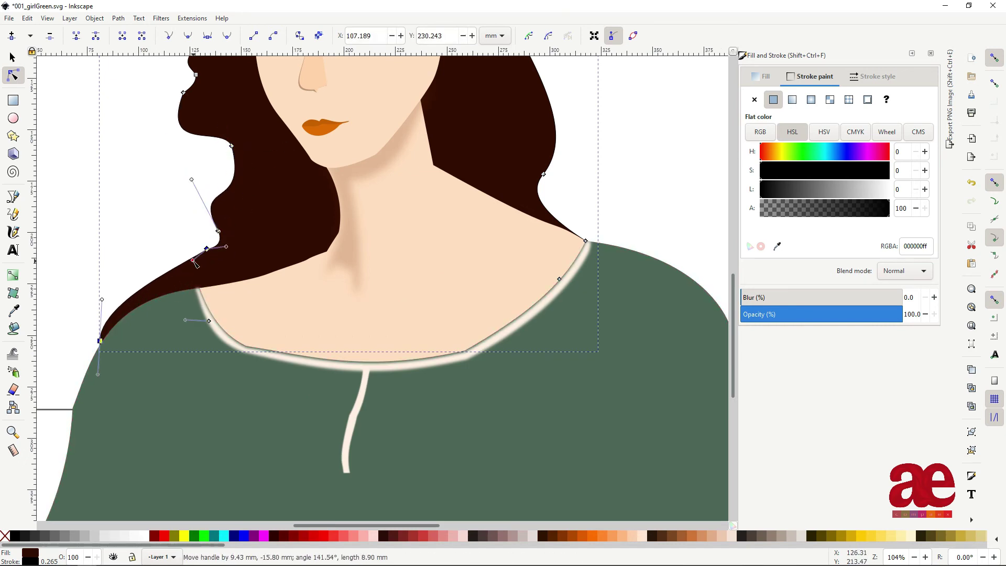
key(ctrl+s)
ctrl+scroll(194, 263, down, 3)
ctrl+scroll(314, 236, up, 1)
Step: Move the hair's shoulder node down onto the shoulder and adjust its curve
click(360, 269)
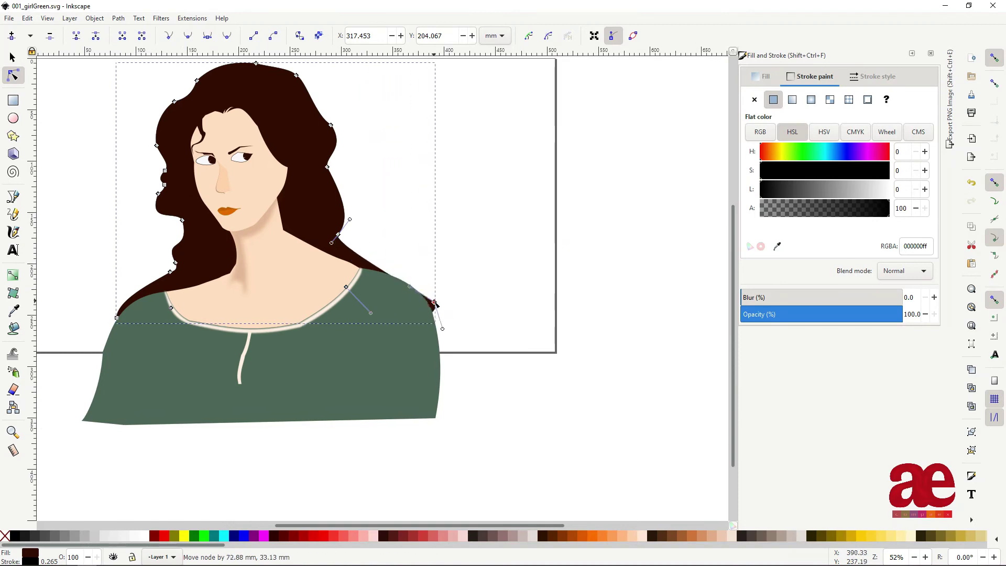
drag(434, 303, 431, 308)
drag(377, 262, 375, 273)
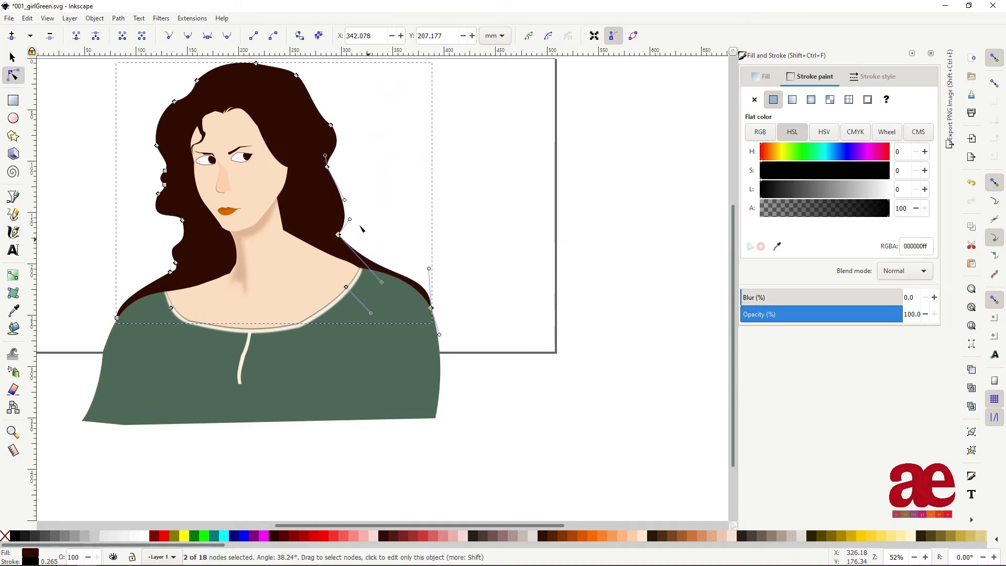
ctrl+scroll(157, 243, down, 2)
ctrl+scroll(224, 329, up, 3)
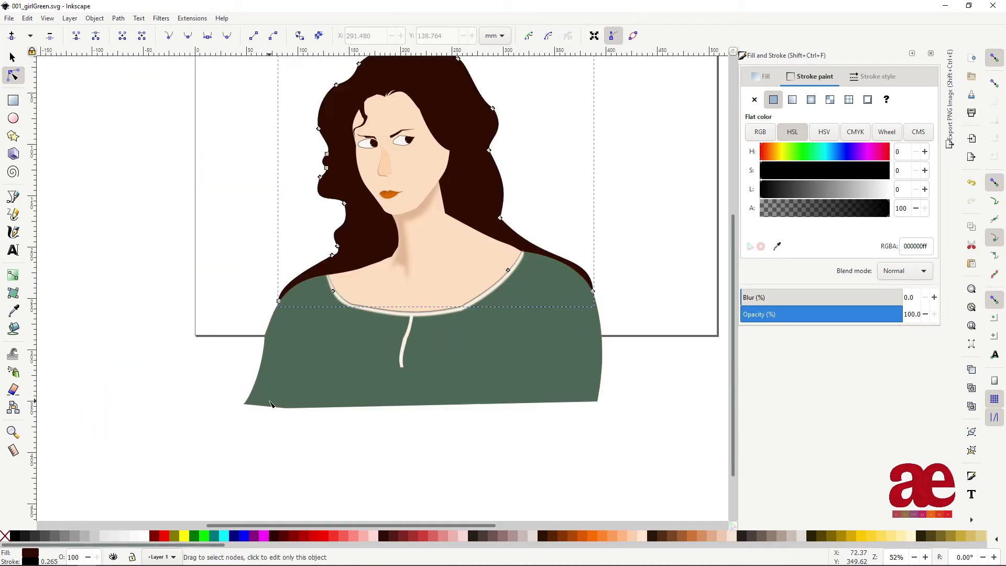
ctrl+scroll(225, 329, up, 1)
click(224, 329)
Step: Draw a closed curved fold shape up the dress's left sleeve
key(b)
click(201, 394)
drag(200, 341, 210, 318)
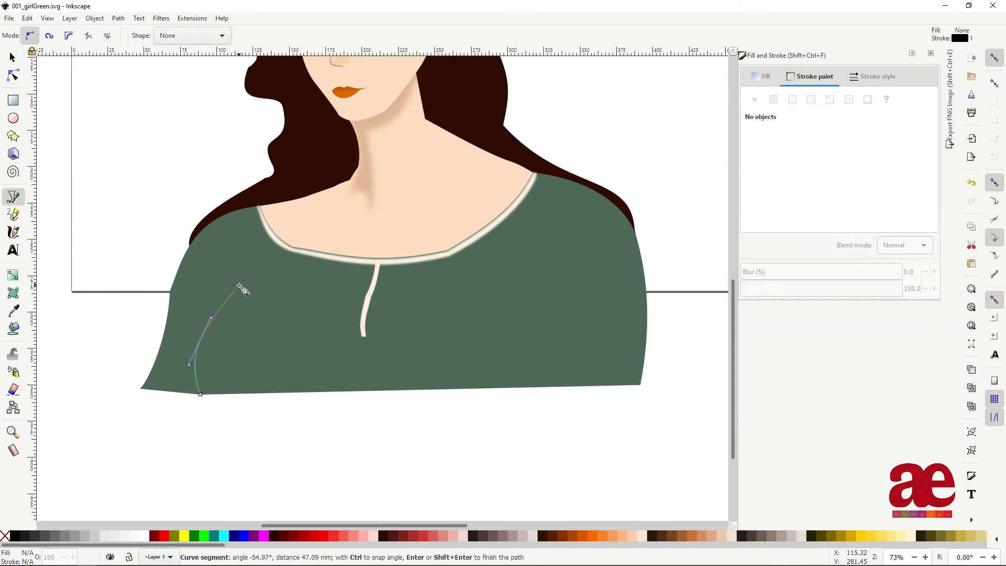
click(247, 263)
ctrl+scroll(246, 263, up, 3)
ctrl+scroll(183, 411, up, 2)
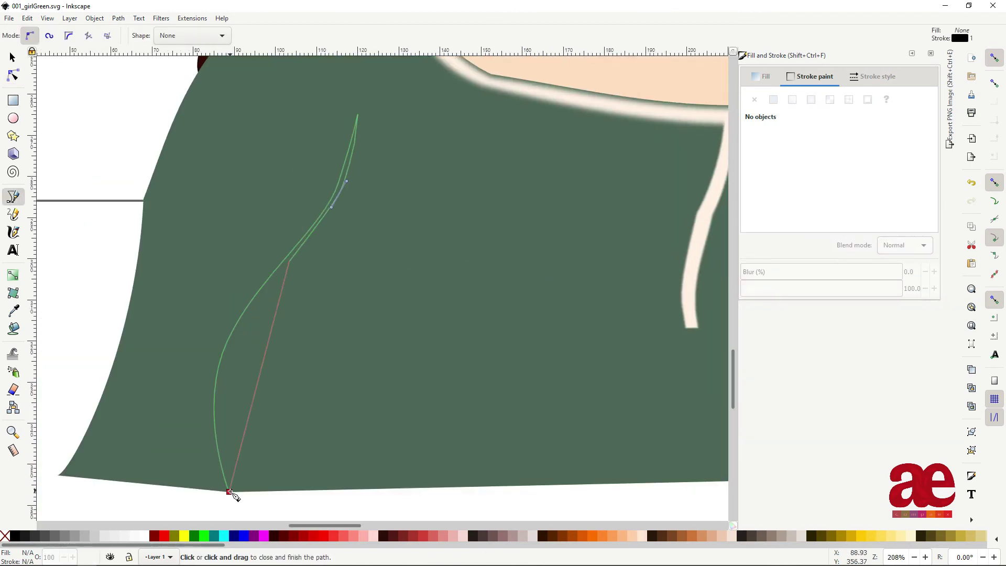
click(229, 491)
click(356, 111)
key(n)
drag(293, 286, 262, 314)
Step: Give the left fold the dress style, darken its green fill, and blur it slightly
key(ctrl+shift+v)
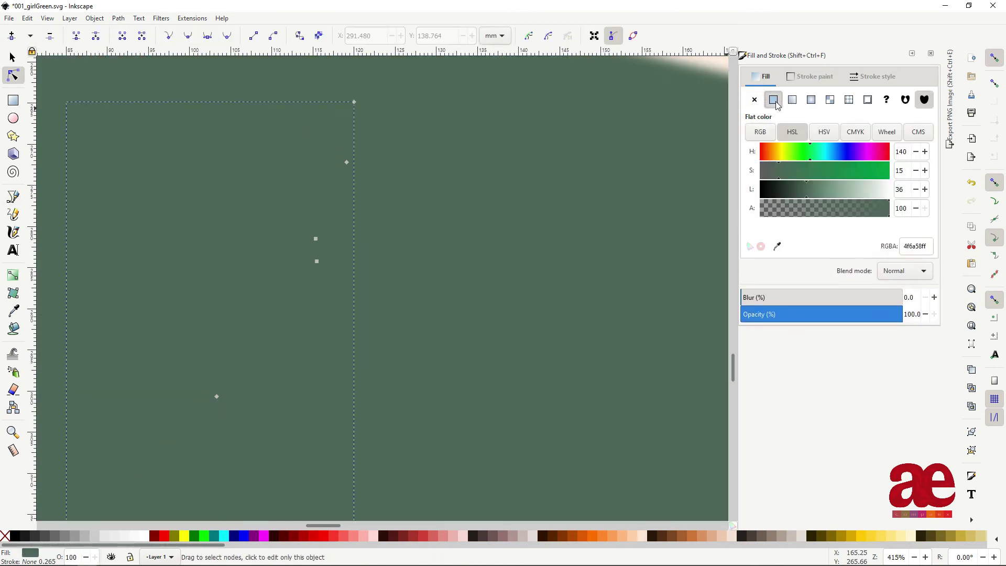
drag(827, 189, 784, 189)
drag(742, 297, 748, 297)
ctrl+scroll(497, 401, down, 5)
Step: Draw and reshape a forked second fold on the dress's right side
key(b)
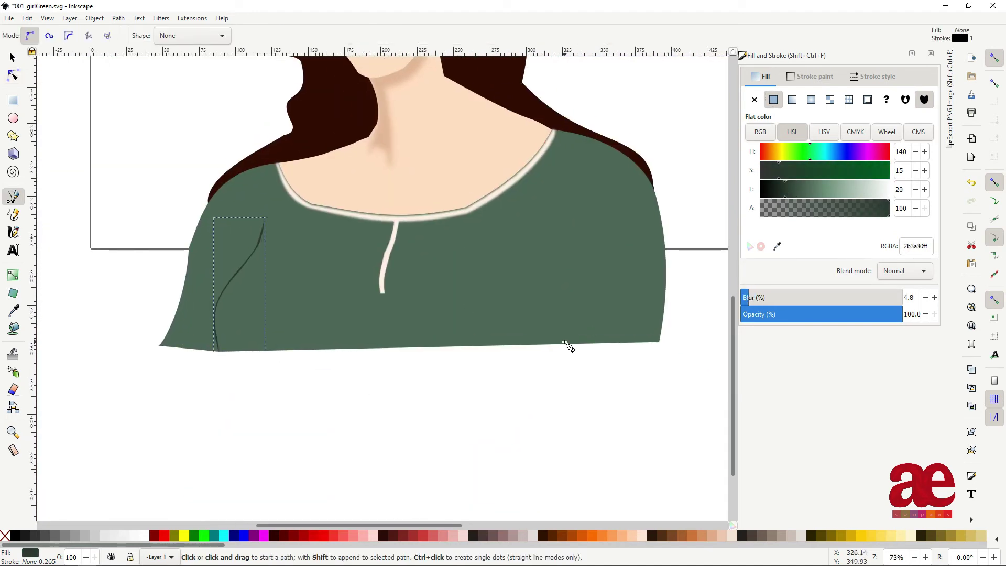
click(568, 339)
click(576, 286)
ctrl+scroll(581, 252, up, 2)
drag(566, 212, 575, 204)
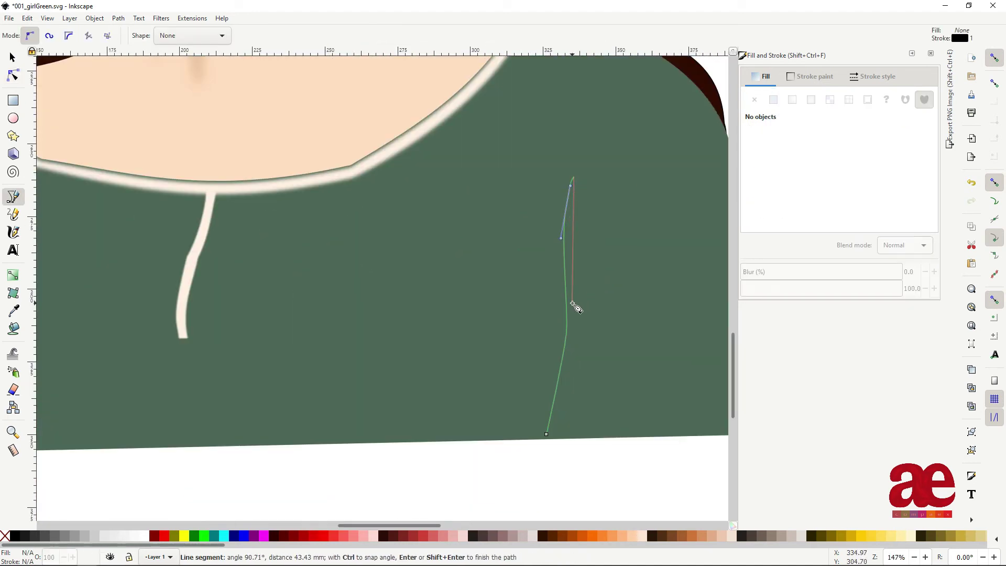
key(n)
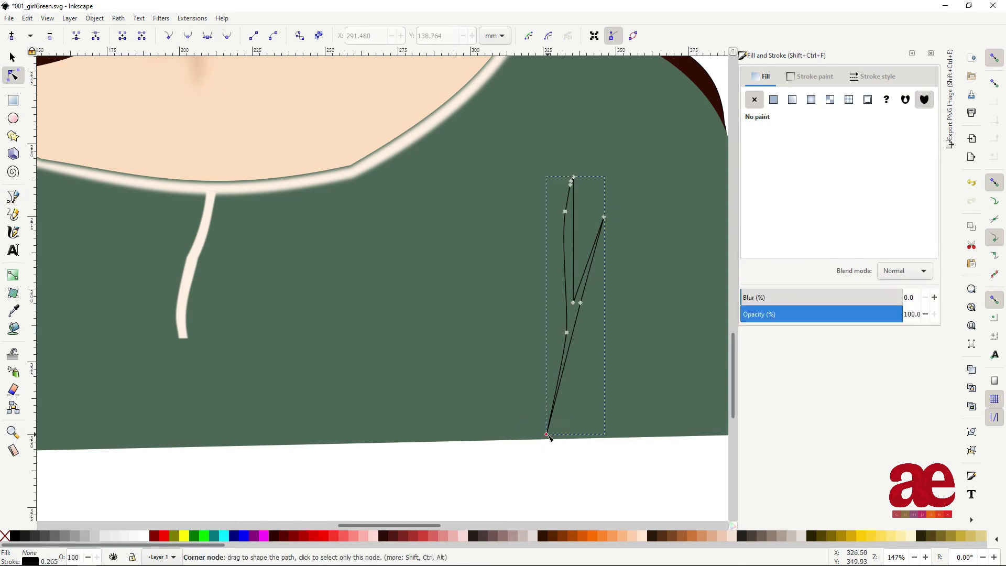
ctrl+scroll(592, 348, up, 3)
drag(559, 273, 550, 285)
scroll(531, 378, up, 5)
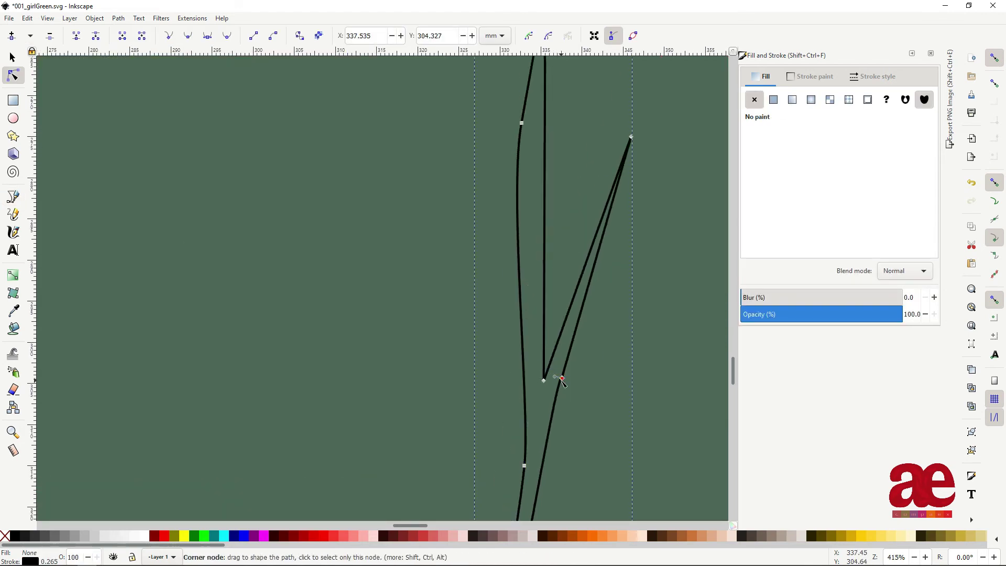
scroll(561, 378, up, 4)
scroll(545, 314, down, 8)
drag(543, 195, 517, 185)
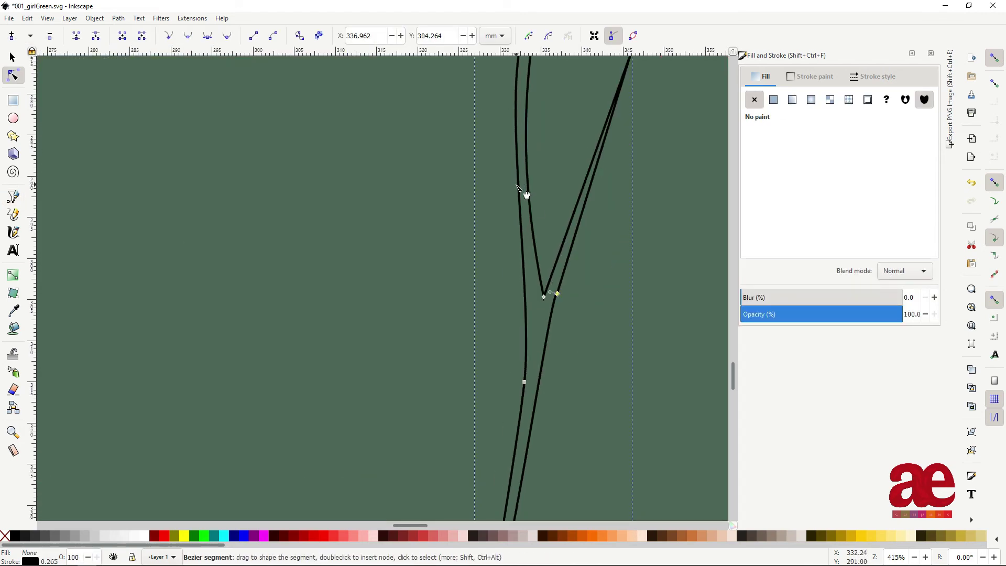
scroll(526, 195, down, 3)
Step: Fill the right fold with the dark fold colour and set its stroke to none
key(d)
click(224, 350)
click(811, 76)
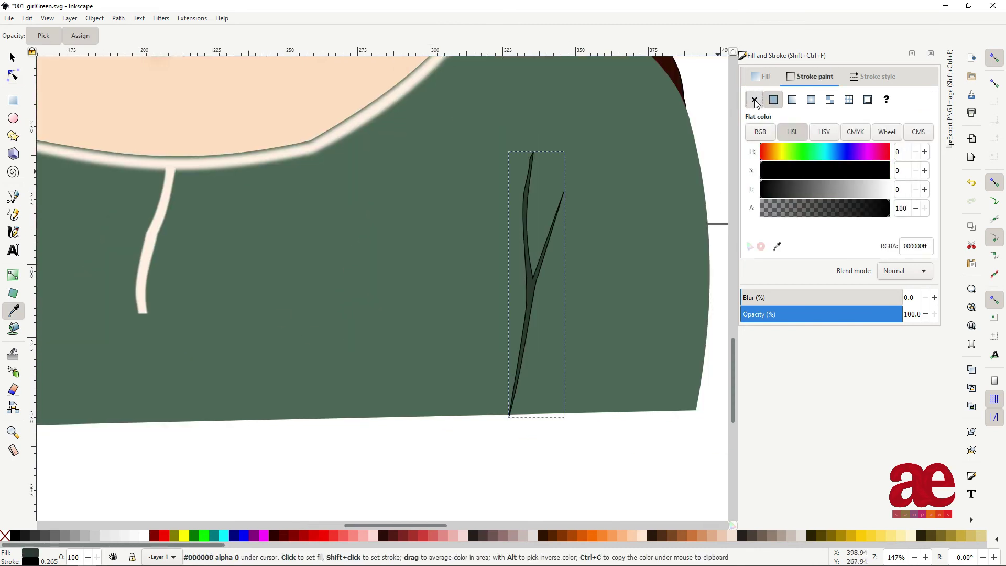
click(755, 99)
ctrl+scroll(288, 334, down, 3)
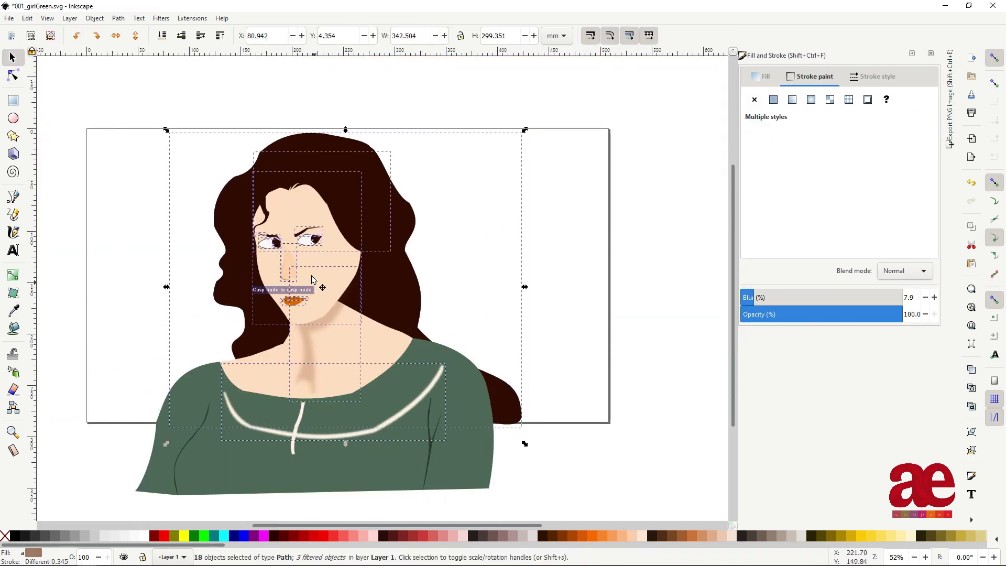
Step: Enlarge the whole portrait and move it up and to the left
drag(488, 407, 524, 429)
drag(335, 278, 318, 265)
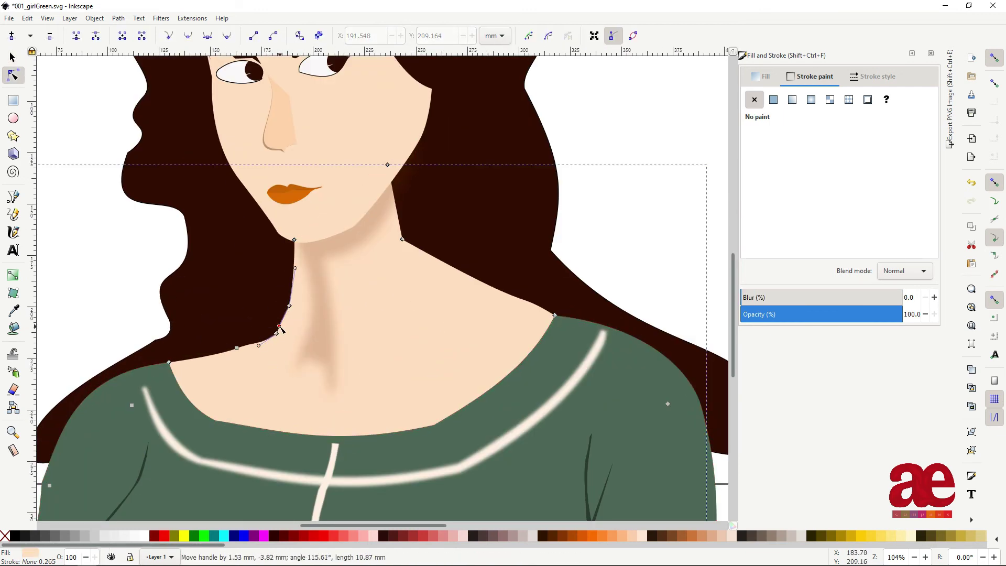
drag(277, 334, 262, 336)
scroll(295, 367, up, 5)
Step: Drag the skin outline's neck corner outward to reshape the skin edge
drag(401, 362, 430, 366)
scroll(424, 377, down, 2)
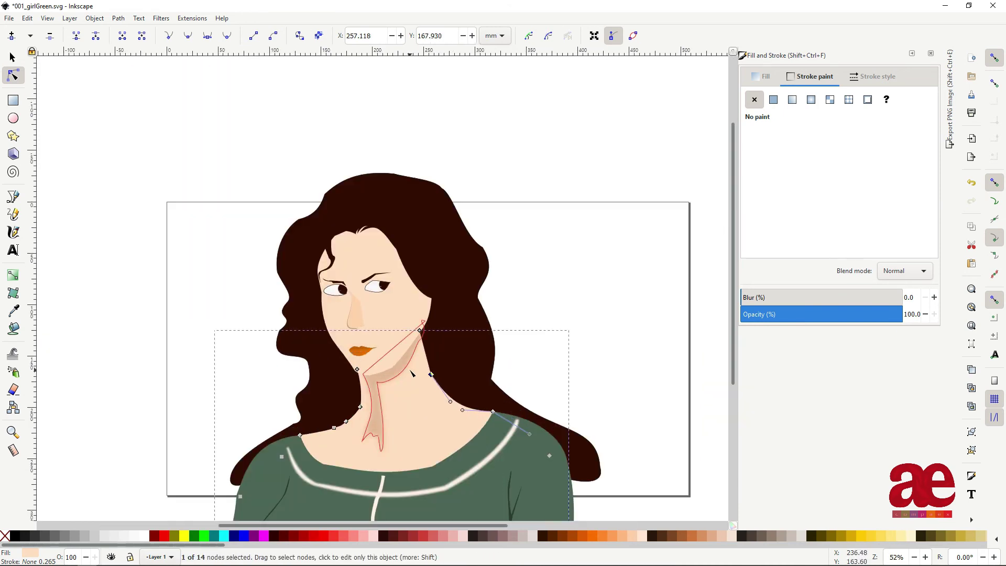
scroll(411, 414, up, 2)
key(s)
click(433, 399)
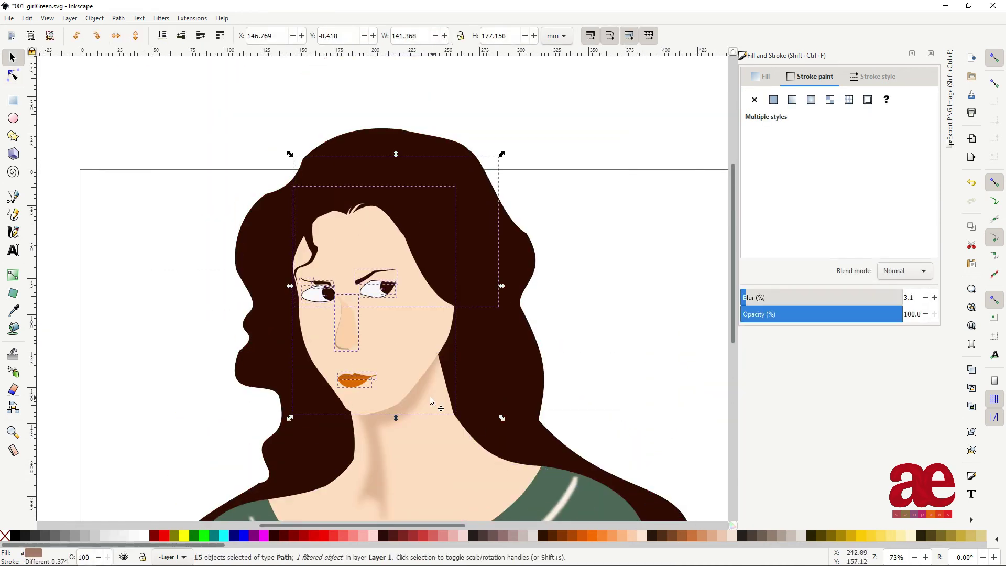
Step: Select everything and nudge the whole portrait into place
key(ctrl+a)
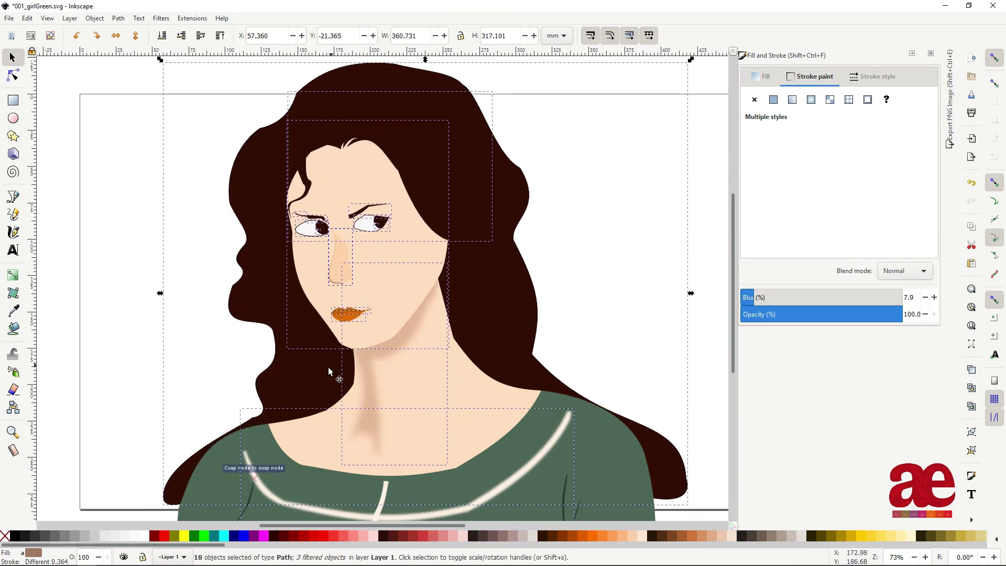
scroll(384, 326, down, 1)
drag(383, 326, 385, 328)
scroll(413, 326, up, 3)
scroll(415, 342, down, 4)
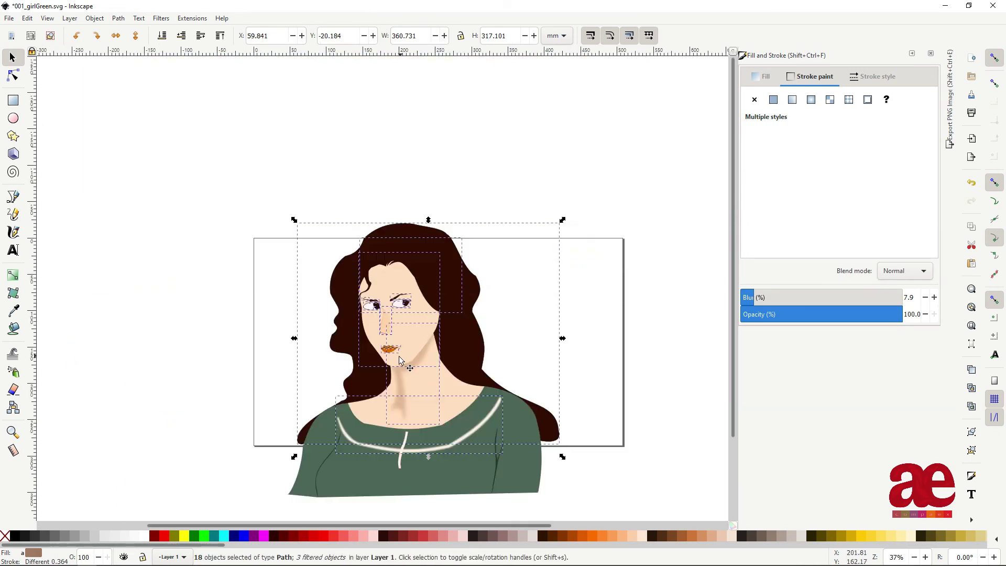
scroll(405, 366, up, 2)
scroll(413, 360, up, 1)
Step: Select the skin shape near the neck for node editing
click(472, 322)
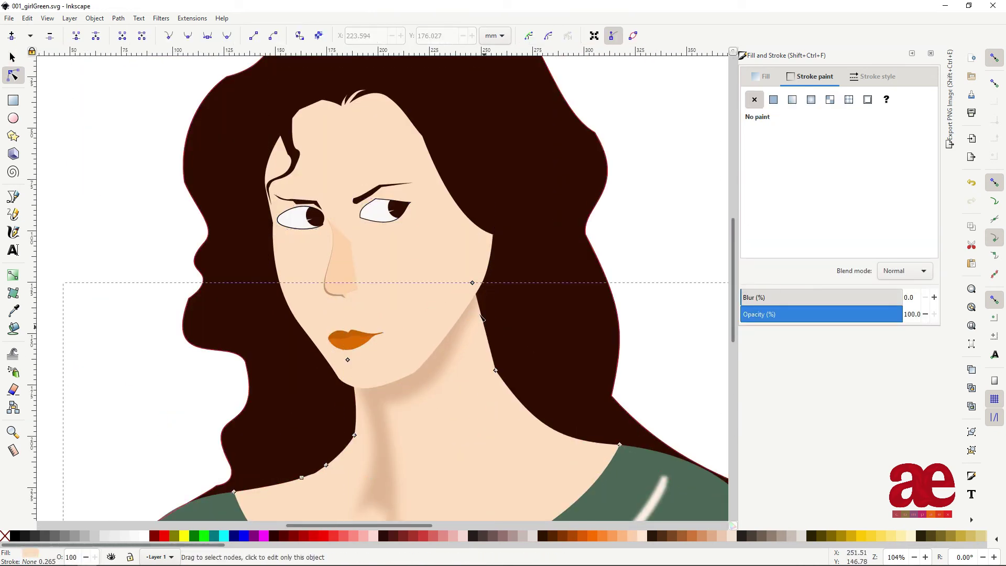
key(n)
alt+click(348, 361)
scroll(356, 346, down, 5)
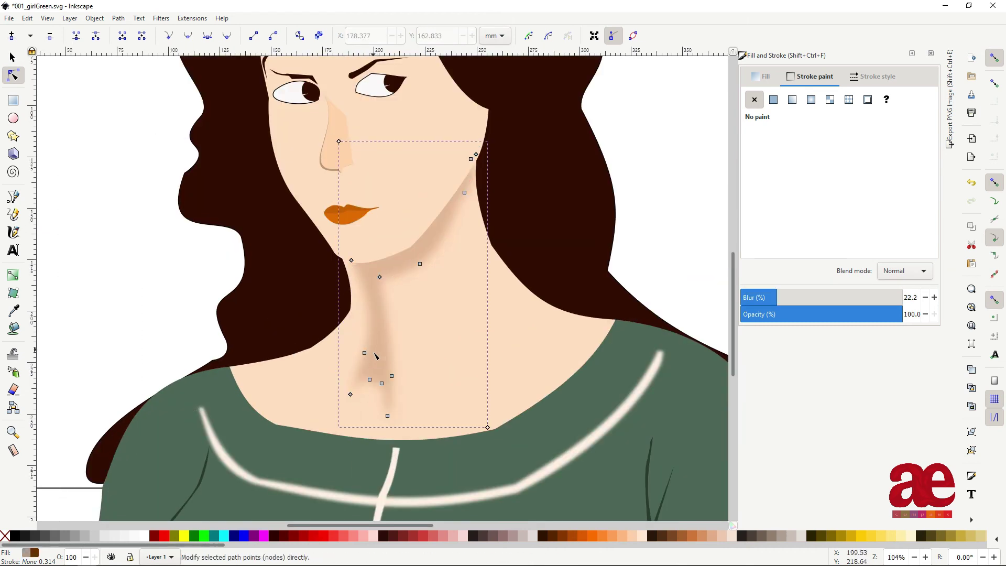
key(s)
scroll(360, 329, down, 4)
scroll(361, 329, up, 3)
key(n)
scroll(345, 406, up, 2)
click(395, 343)
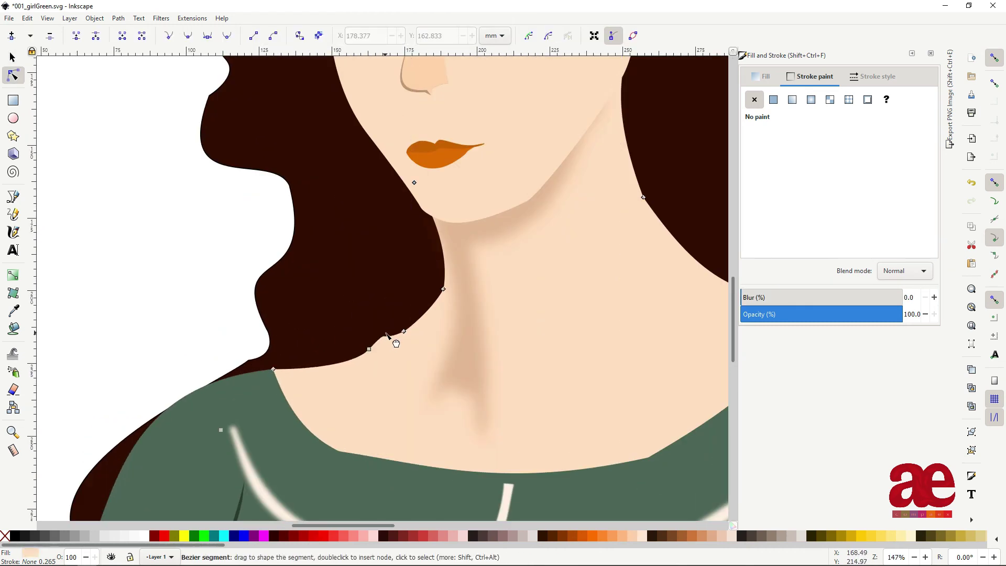
Step: Save the drawing and clear the selection
key(ctrl+s)
scroll(329, 362, down, 3)
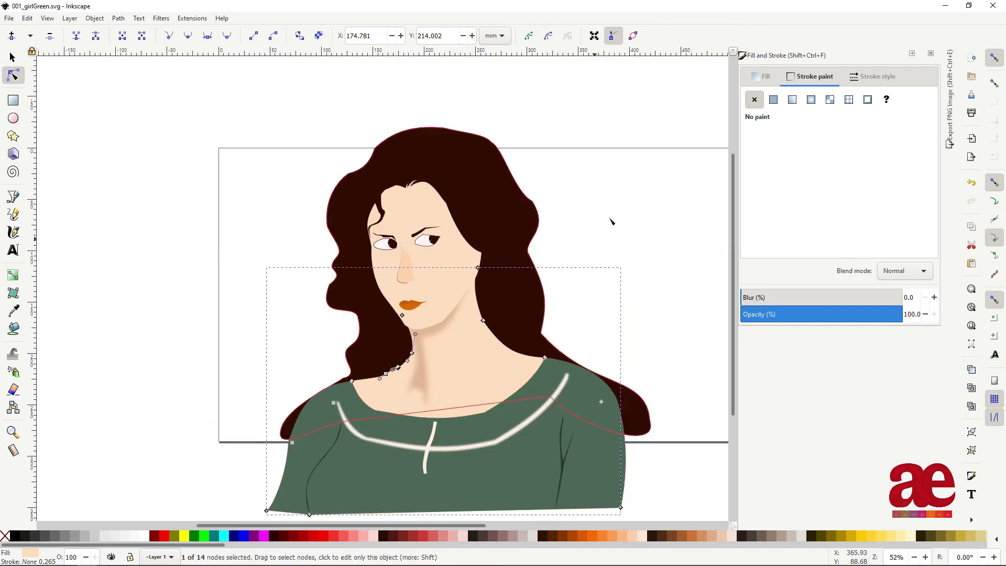
key(s)
key(Escape)
scroll(398, 306, up, 1)
scroll(410, 354, up, 1)
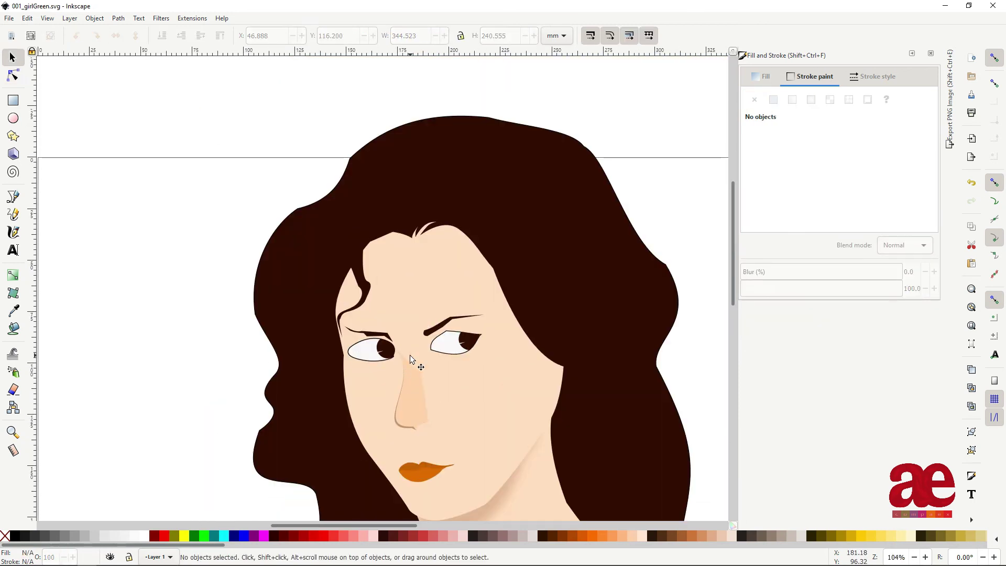
scroll(410, 354, up, 1)
Step: Select the left eye's pupil, then the dress shape
click(378, 333)
scroll(410, 451, down, 4)
scroll(394, 446, down, 2)
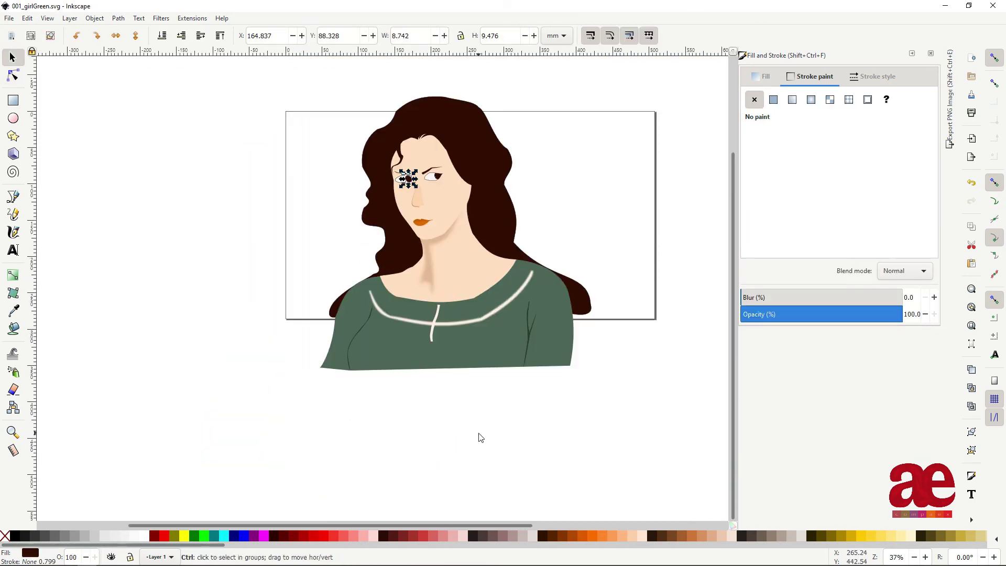
scroll(478, 437, up, 1)
click(395, 319)
Step: Lower the dress's bottom corners and reshape its bottom edge
key(n)
mouse_move(296, 324)
mouse_down()
mouse_move(303, 368)
mouse_move(306, 347)
mouse_up()
drag(609, 317, 605, 359)
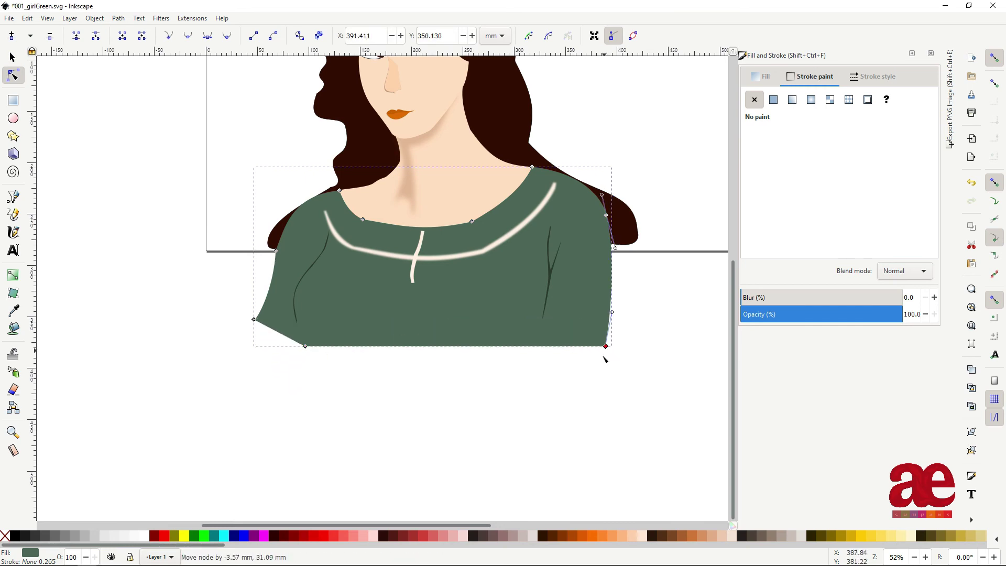
drag(398, 356, 404, 398)
scroll(409, 367, up, 3)
scroll(408, 367, up, 2)
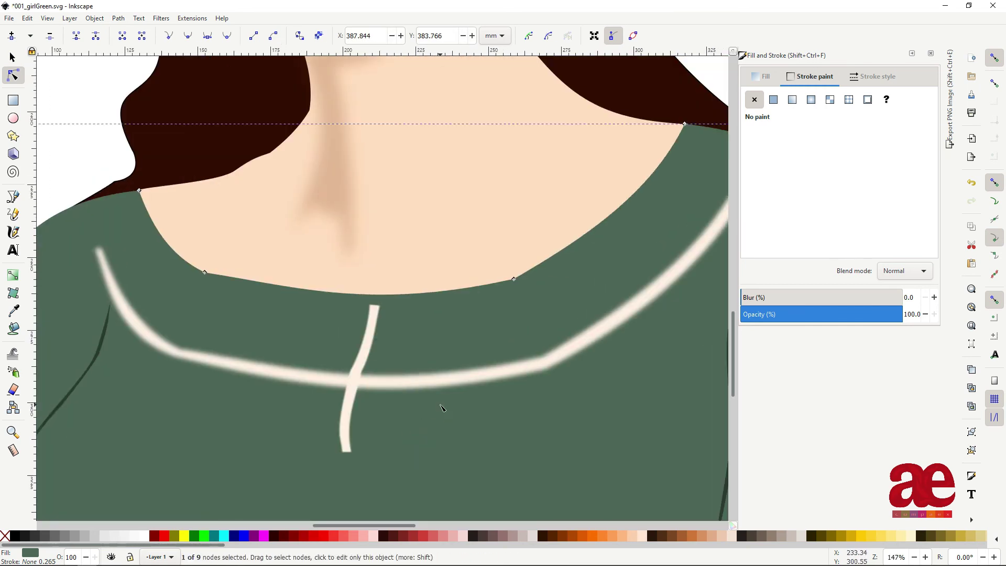
Step: Raise the blurred necklace, resize the collar trim onto the neckline, and save
key(s)
drag(510, 365, 488, 314)
scroll(489, 311, down, 1)
drag(677, 299, 623, 257)
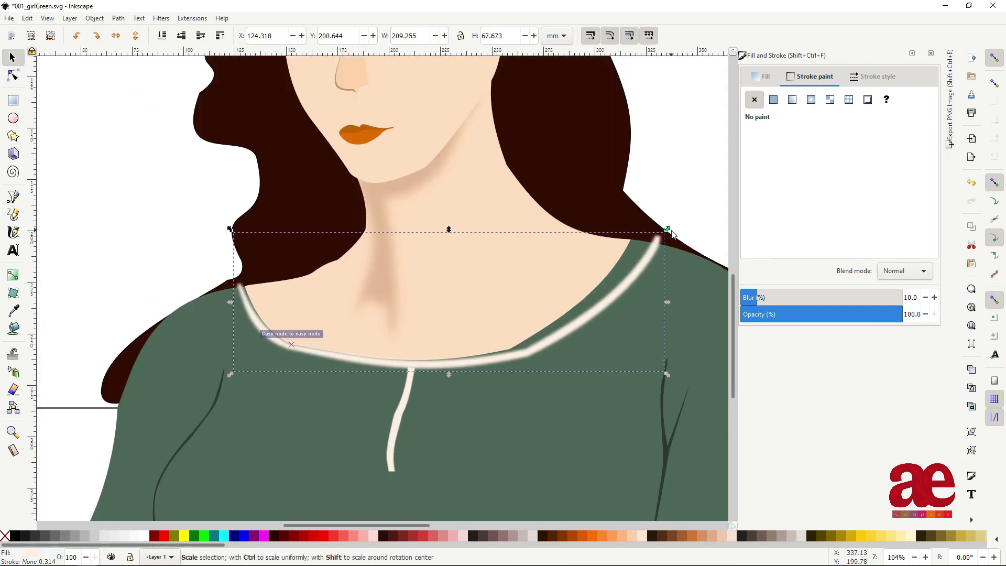
drag(556, 324, 559, 325)
scroll(430, 363, down, 2)
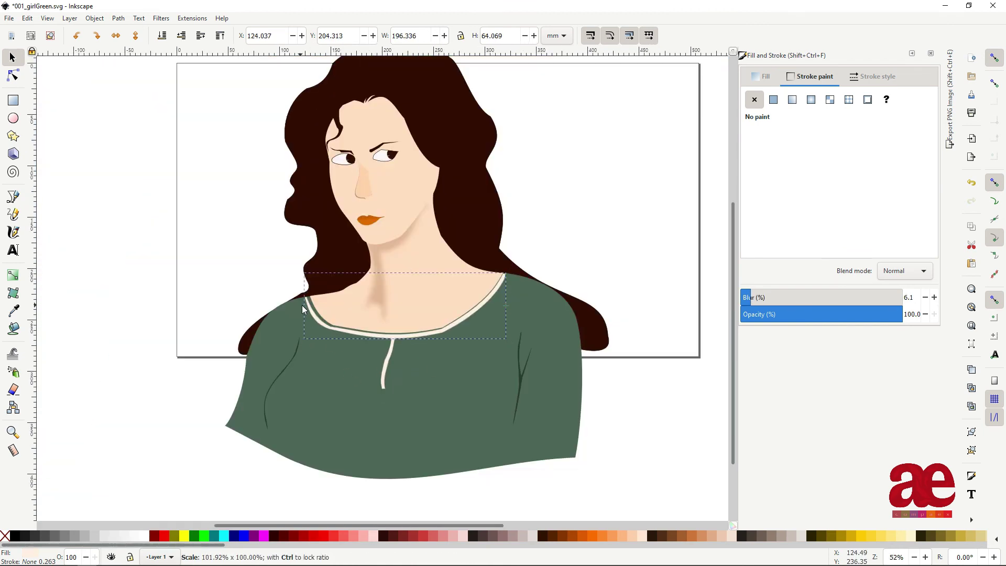
click(627, 213)
key(ctrl+s)
Step: Select the left eye's parts and move them down slightly
scroll(482, 275, down, 2)
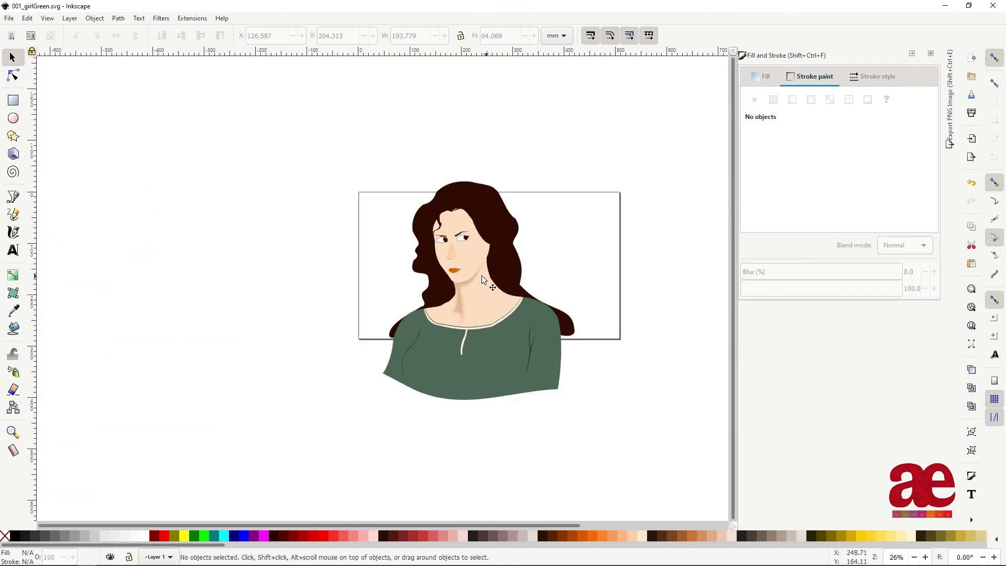
scroll(394, 279, up, 2)
click(394, 279)
scroll(364, 254, up, 2)
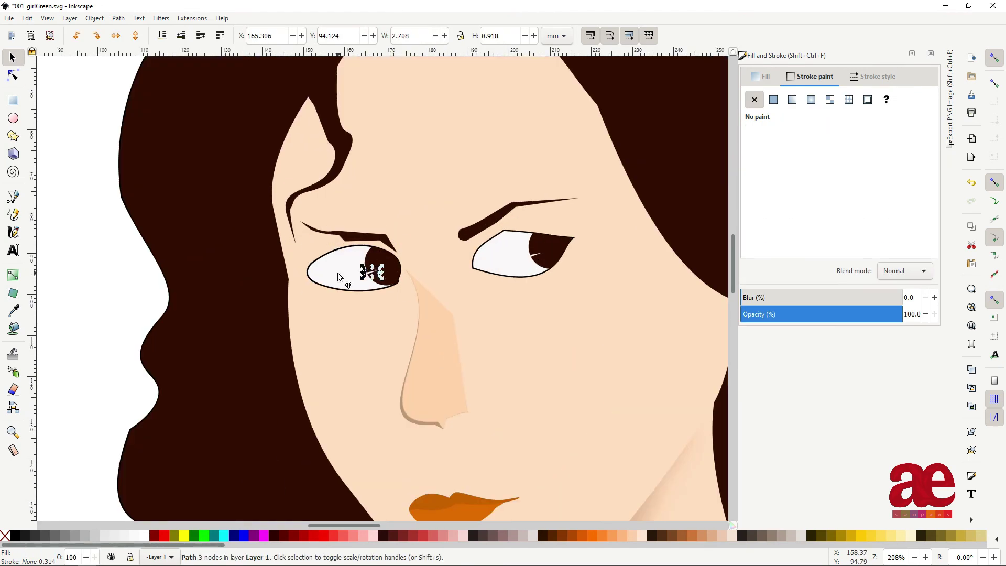
click(373, 260)
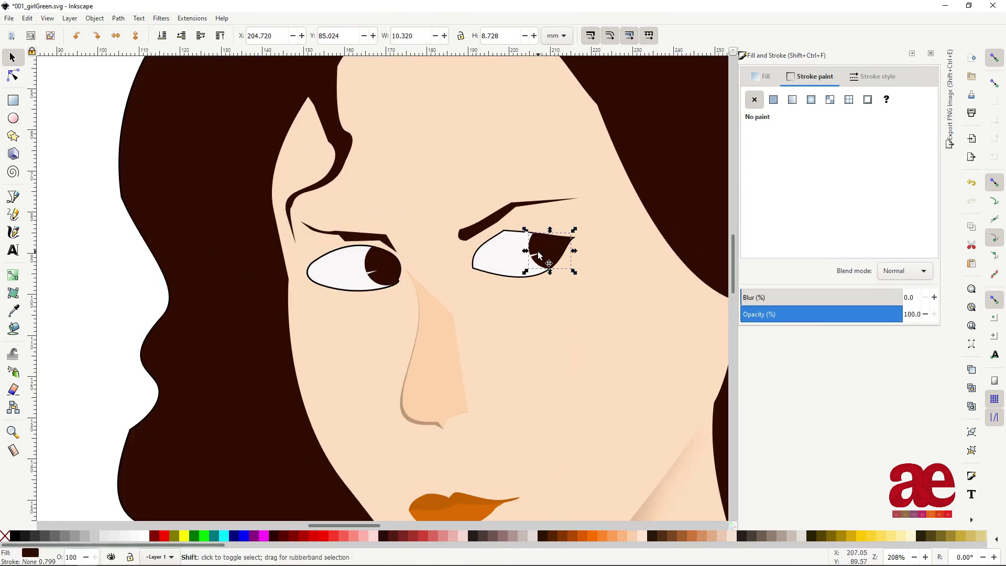
shift+click(334, 287)
drag(379, 273, 389, 287)
scroll(396, 280, down, 4)
scroll(390, 286, up, 3)
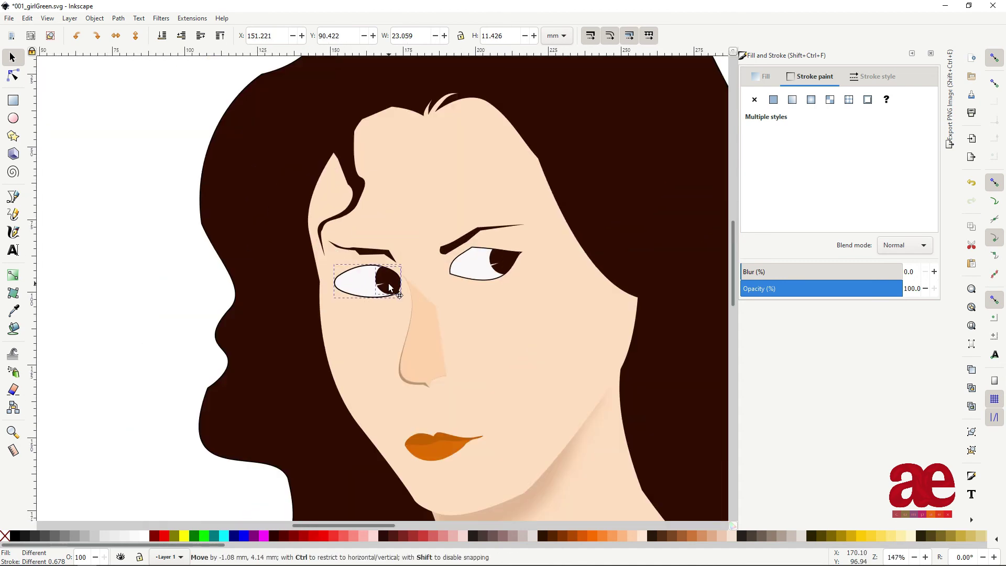
Step: Reshape the left eye outline's lower eyelid curve
double_click(366, 295)
scroll(349, 292, up, 2)
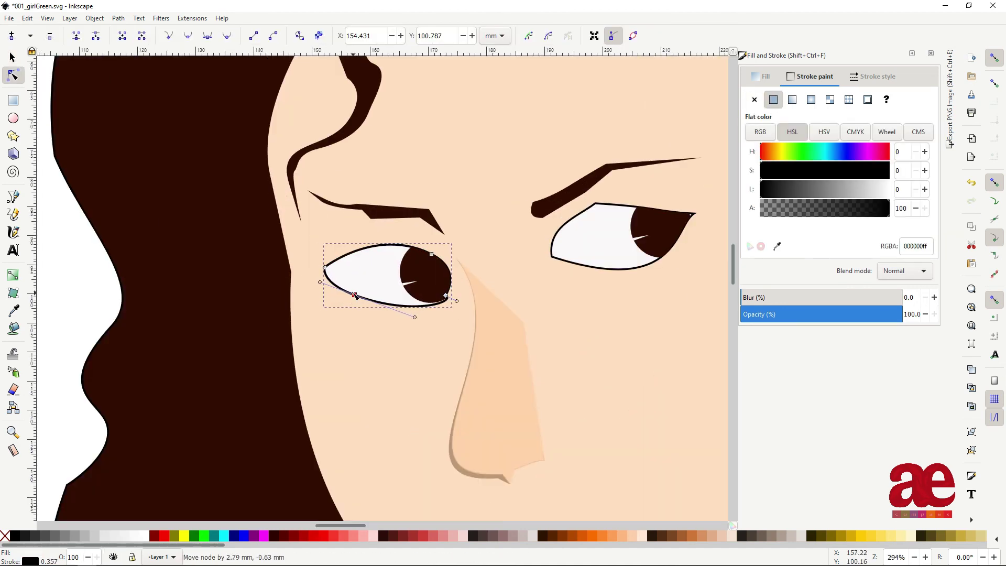
scroll(355, 296, down, 3)
scroll(356, 299, up, 3)
scroll(357, 301, up, 2)
scroll(359, 309, up, 2)
drag(337, 324, 356, 312)
key(Escape)
key(s)
Step: Node-edit the right eye outline, selecting its lower segment
scroll(386, 273, down, 8)
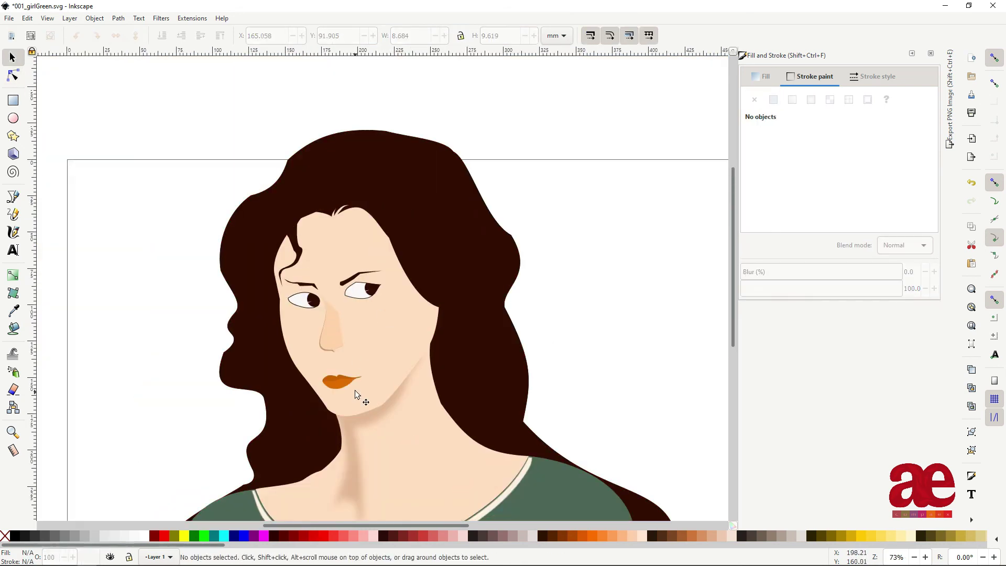
scroll(348, 356, up, 2)
click(346, 230)
scroll(394, 201, up, 2)
double_click(394, 200)
scroll(395, 200, down, 4)
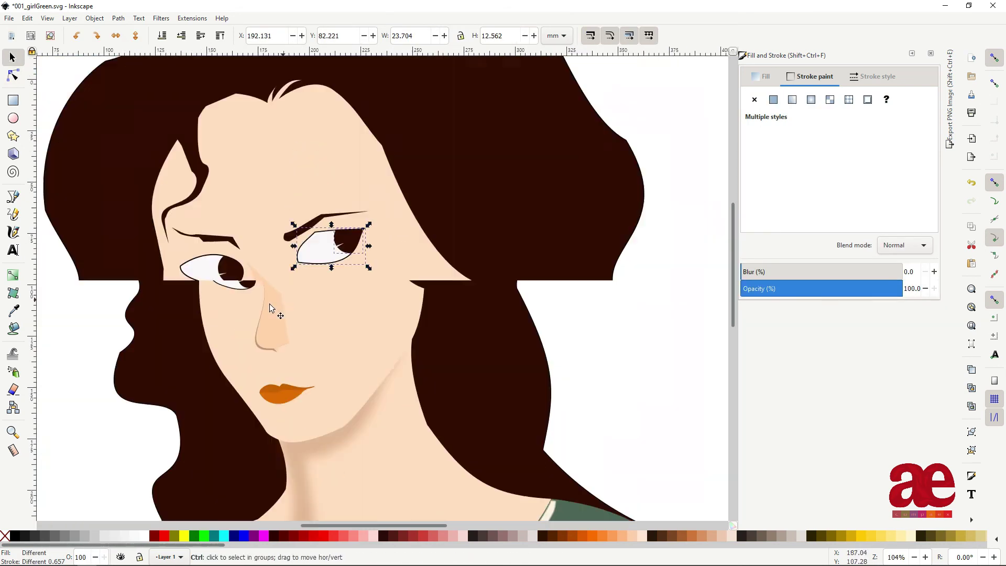
scroll(262, 273, up, 6)
click(164, 270)
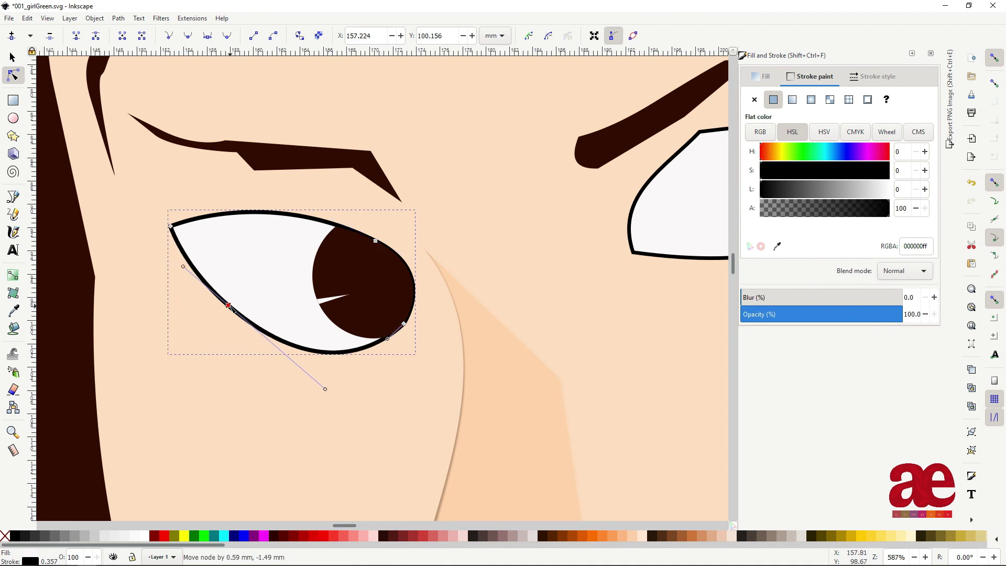
scroll(346, 361, down, 1)
scroll(357, 355, down, 3)
key(s)
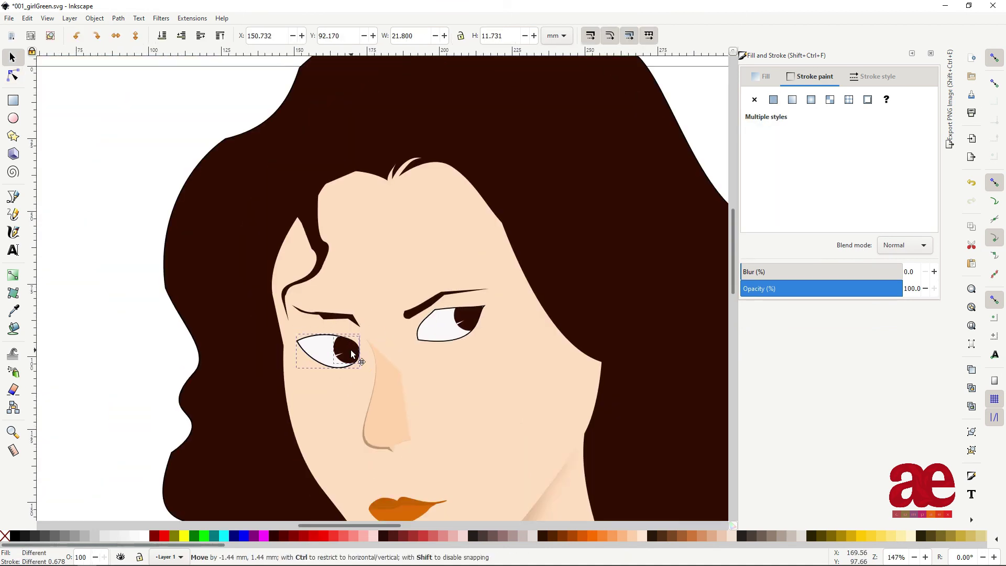
Step: Enlarge the left and right eyebrows
click(311, 317)
drag(329, 331, 330, 331)
scroll(391, 319, up, 2)
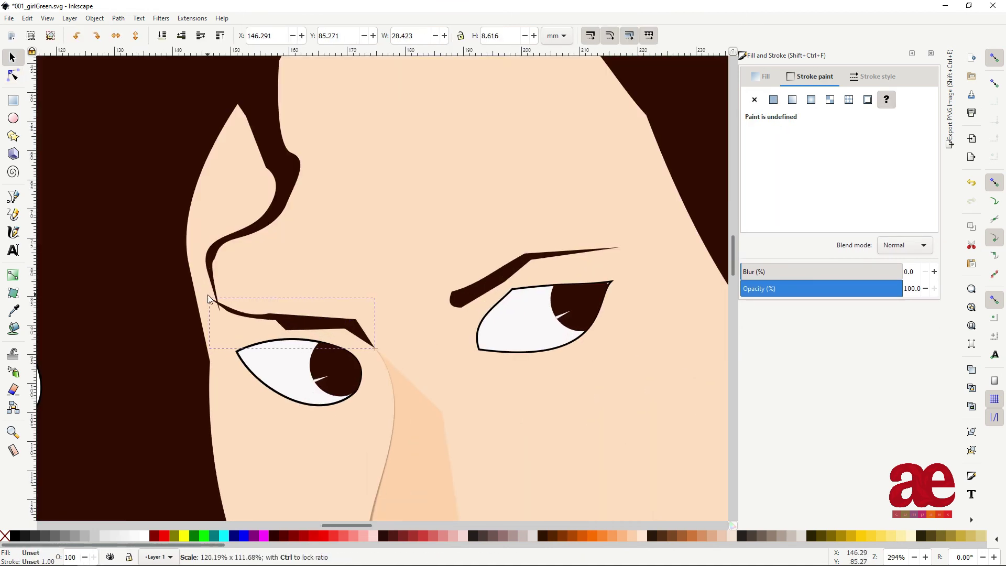
click(450, 309)
drag(570, 270, 589, 259)
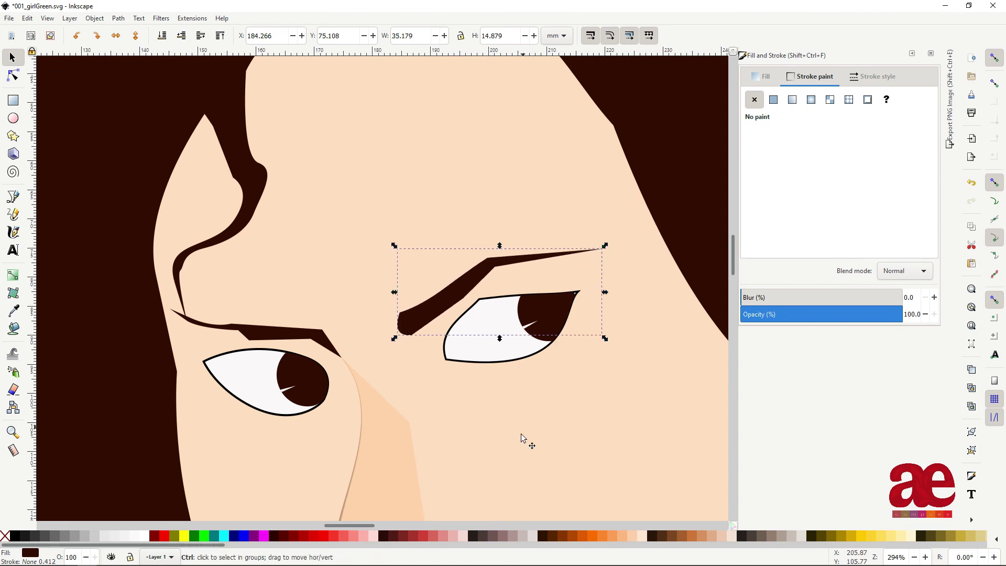
scroll(536, 447, down, 5)
scroll(576, 471, up, 3)
Step: Shift the right eyebrow and right eye slightly to the right
drag(412, 207, 478, 218)
shift+click(474, 237)
scroll(524, 262, down, 3)
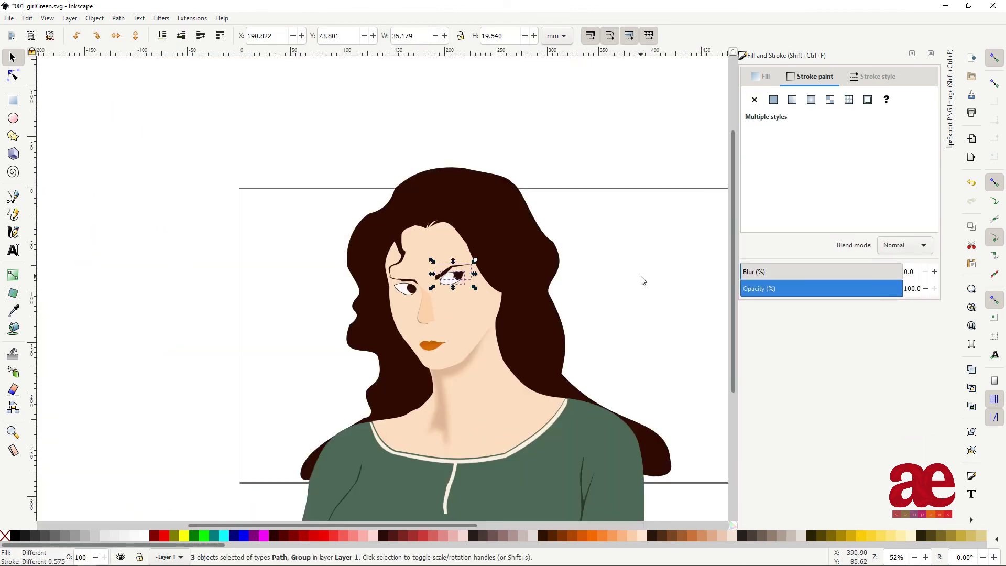
key(Escape)
Step: Enlarge the nose together with its shadow slightly
ctrl+click(427, 313)
scroll(429, 314, up, 2)
scroll(461, 287, up, 2)
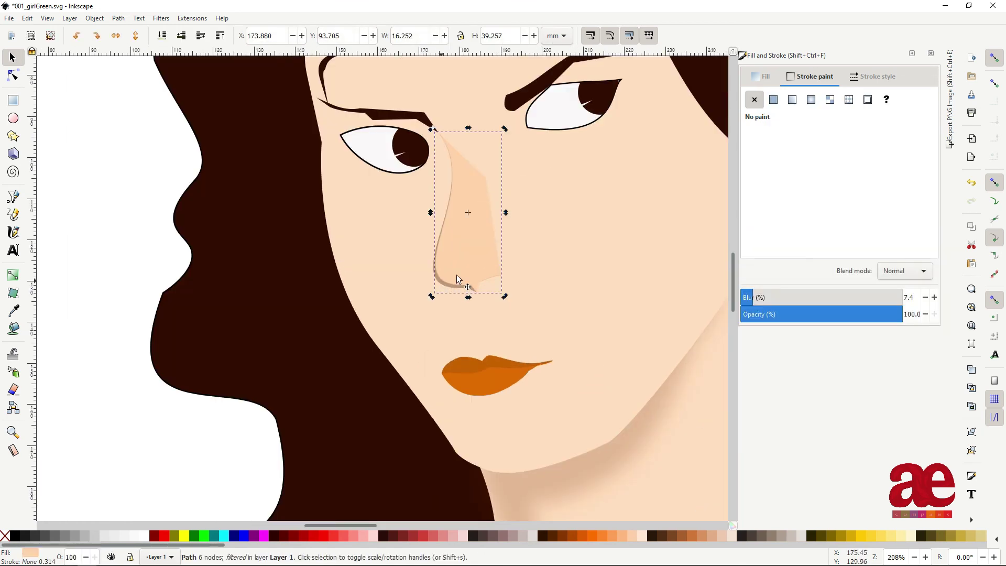
shift+click(449, 290)
scroll(449, 288, down, 3)
scroll(449, 258, up, 4)
scroll(480, 287, down, 3)
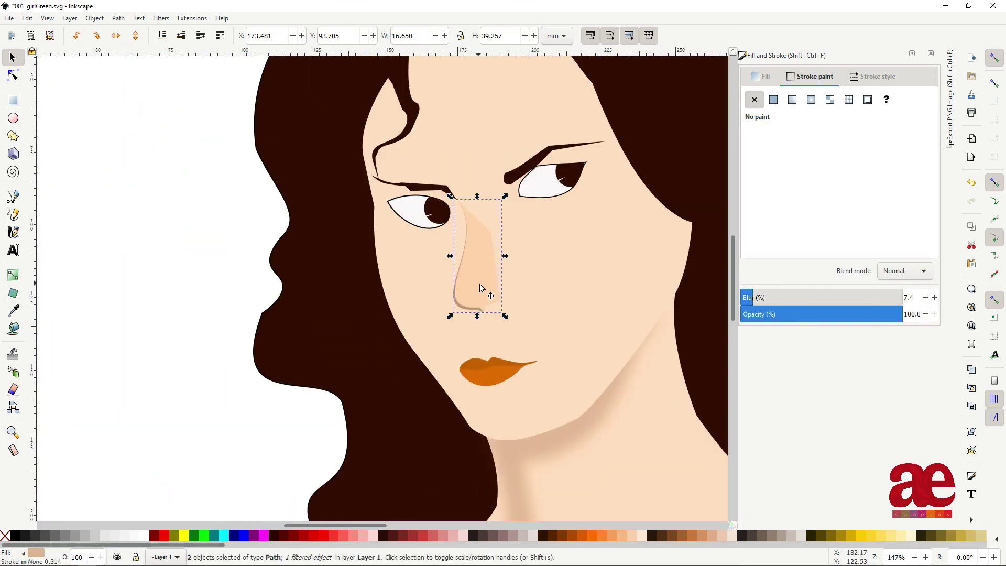
drag(505, 319, 513, 329)
scroll(479, 314, down, 3)
scroll(466, 325, up, 4)
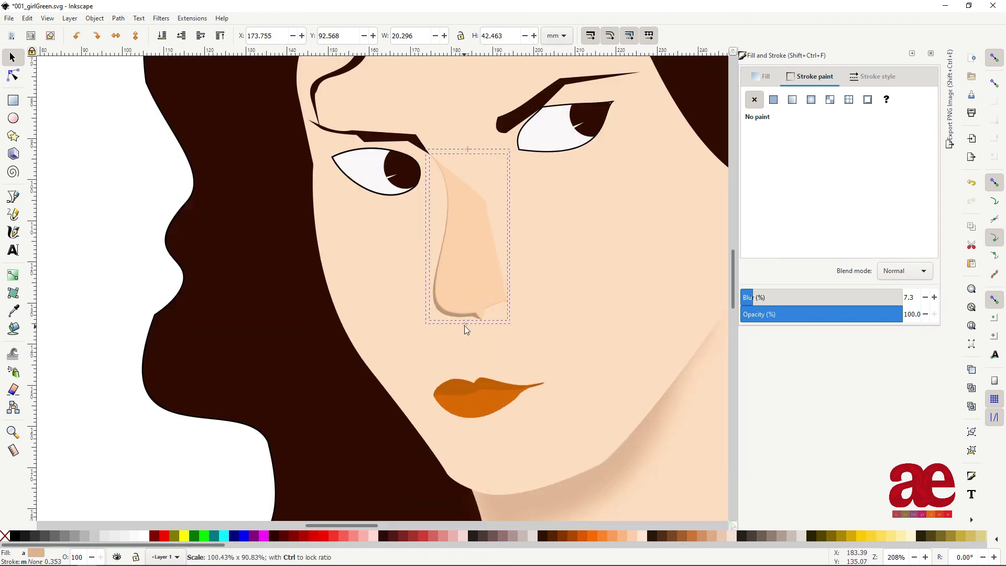
click(92, 296)
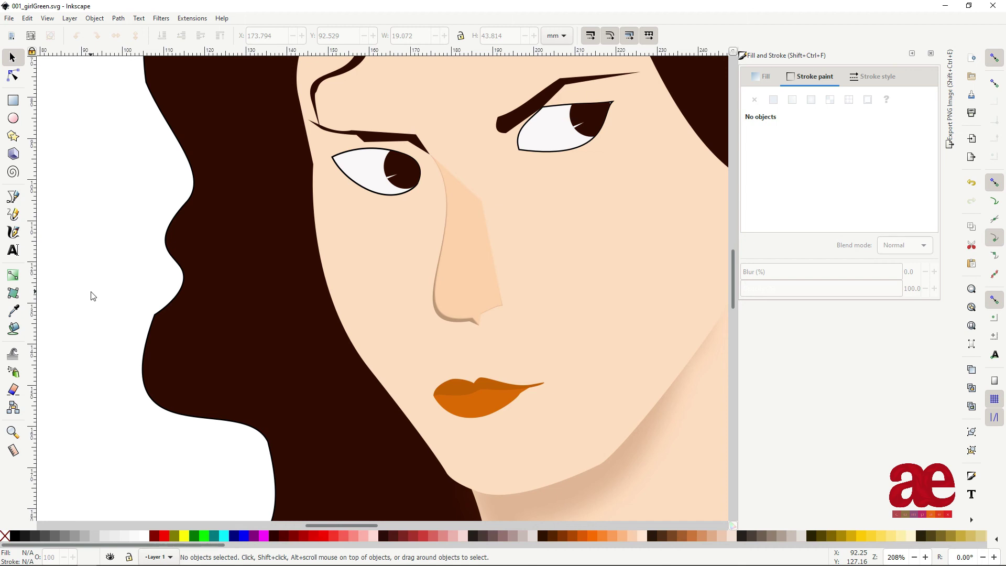
Step: Check the eyes and save the drawing
scroll(394, 417, down, 3)
scroll(394, 417, up, 3)
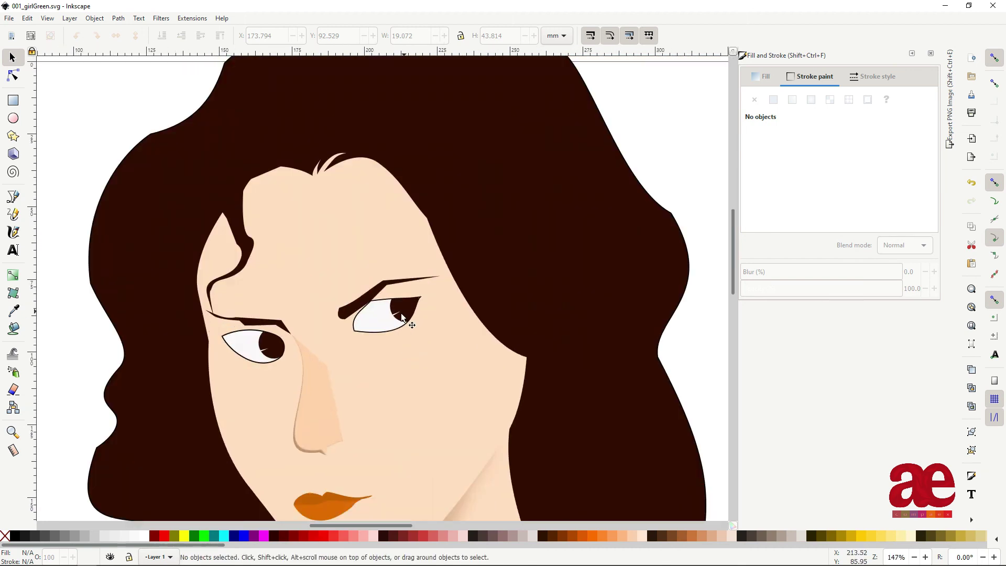
click(388, 315)
scroll(395, 319, up, 1)
key(Escape)
scroll(678, 350, down, 3)
scroll(450, 413, down, 2)
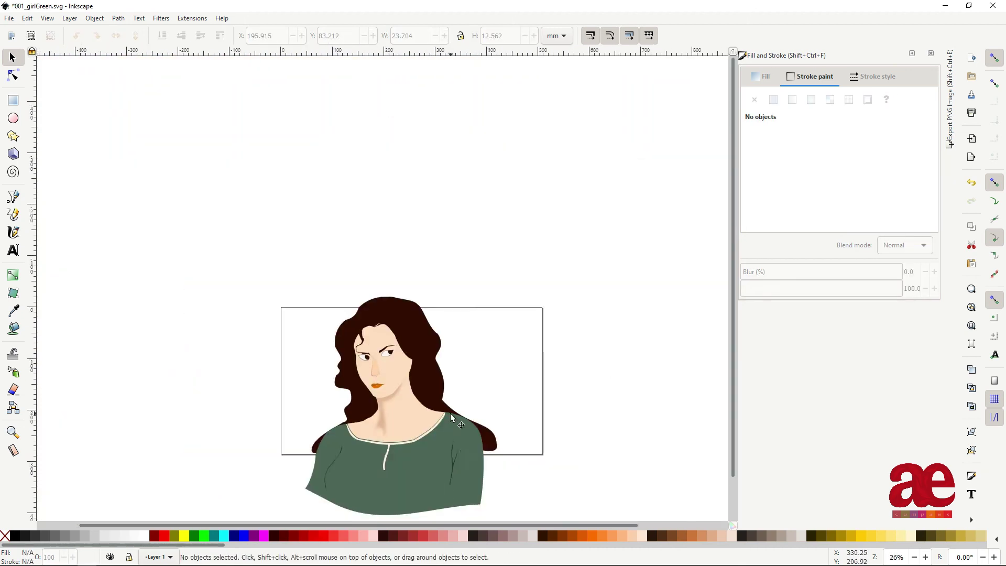
scroll(331, 169, up, 8)
click(326, 170)
key(ctrl+s)
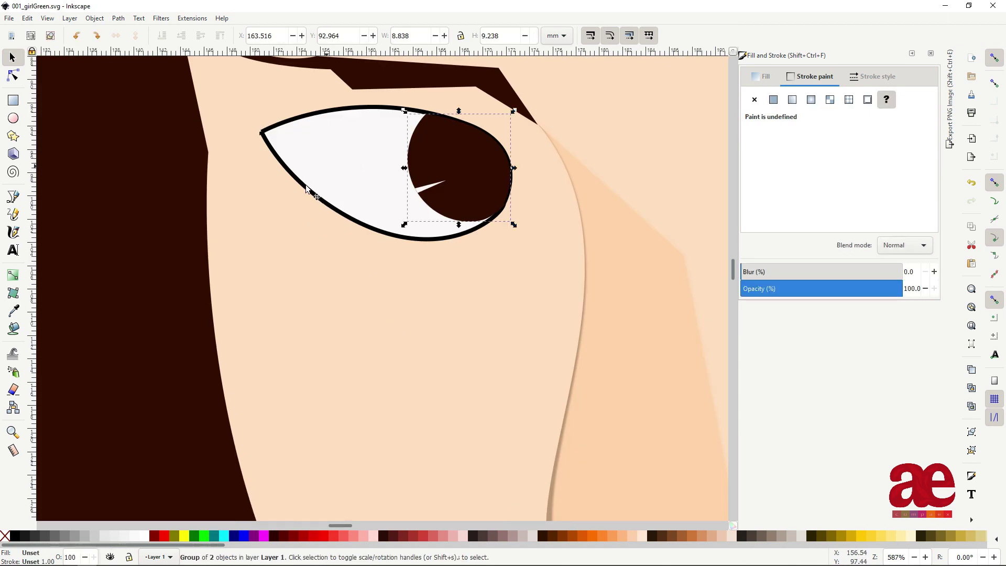
Step: Clear the selection and select the lips
scroll(309, 192, up, 2)
key(Escape)
scroll(477, 322, down, 2)
scroll(398, 225, down, 2)
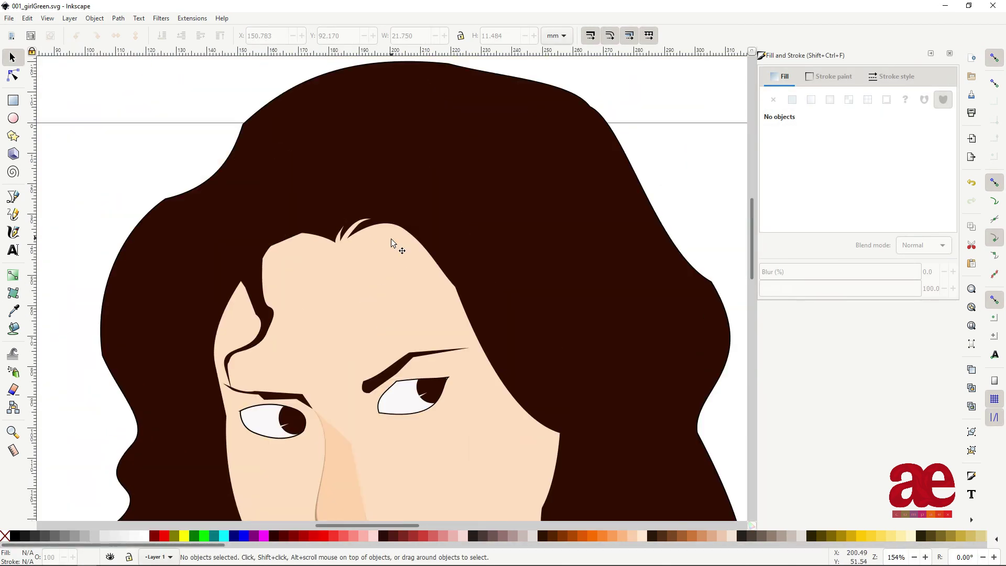
scroll(350, 304, down, 2)
scroll(337, 400, up, 3)
click(326, 384)
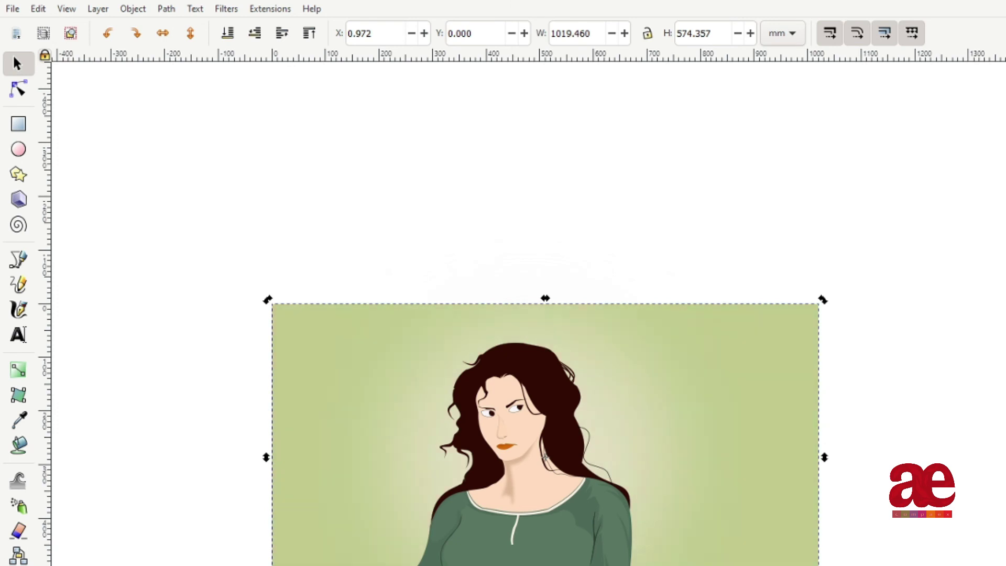
Step: Deselect everything to view the finished portrait over its green gradient background
click(953, 507)
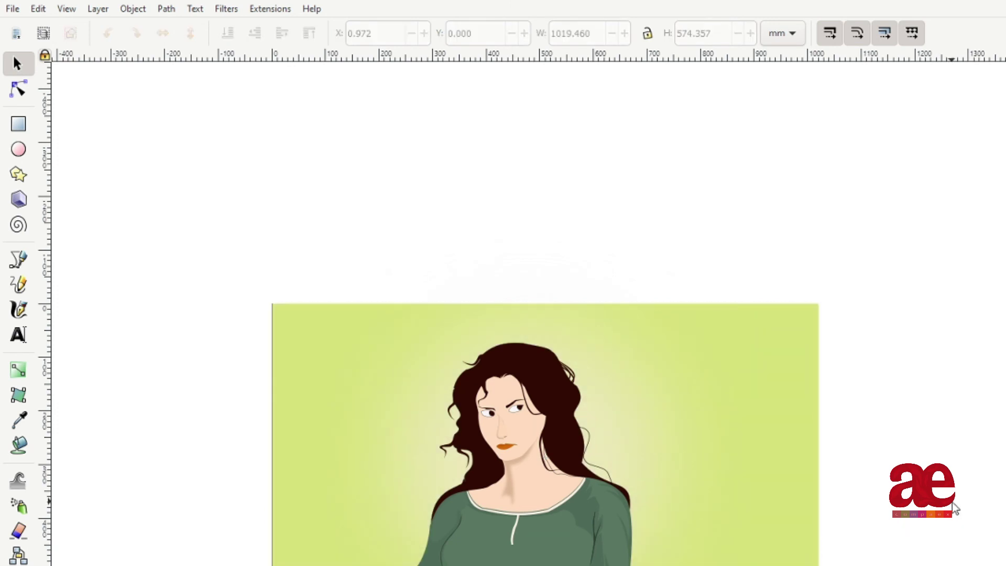